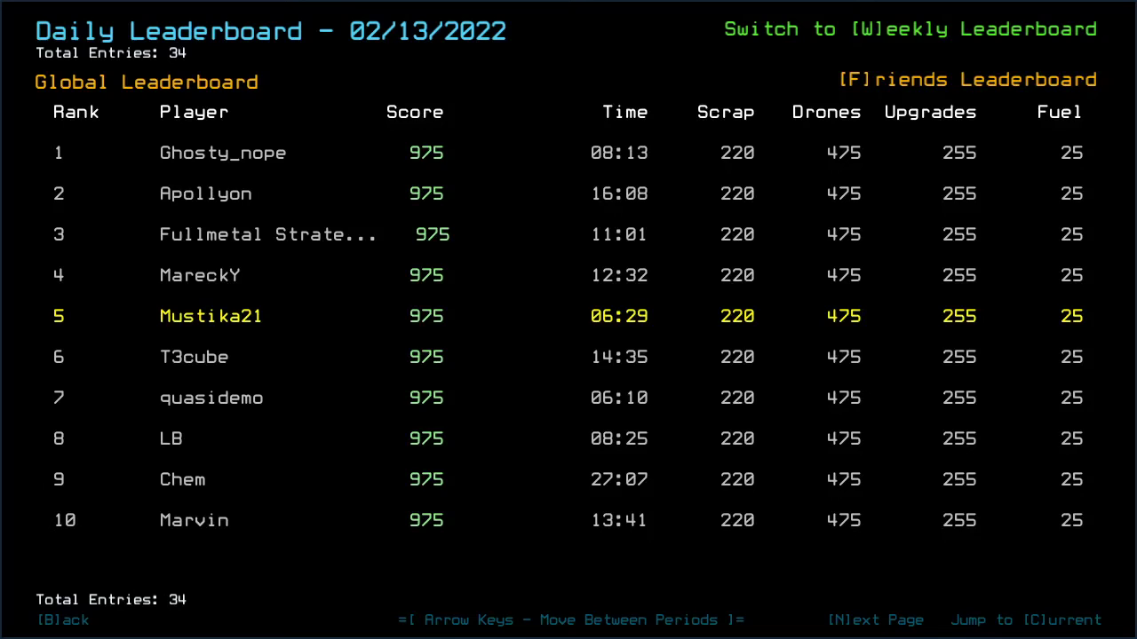
Switch the leaderboard to Friends, then back to Global.
key("f")
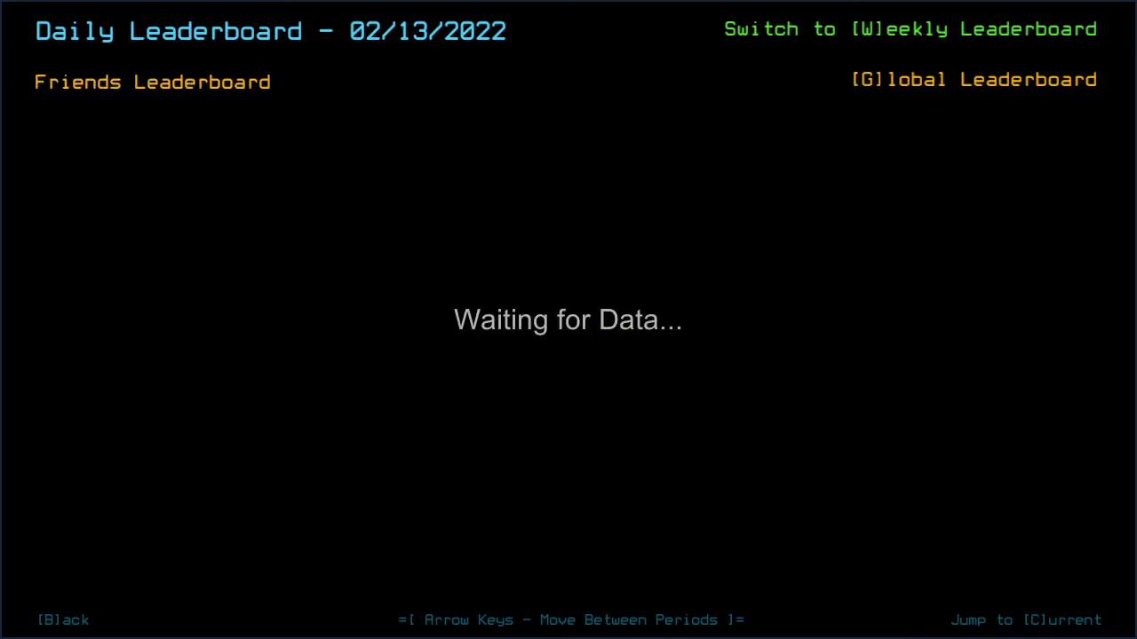
key("g")
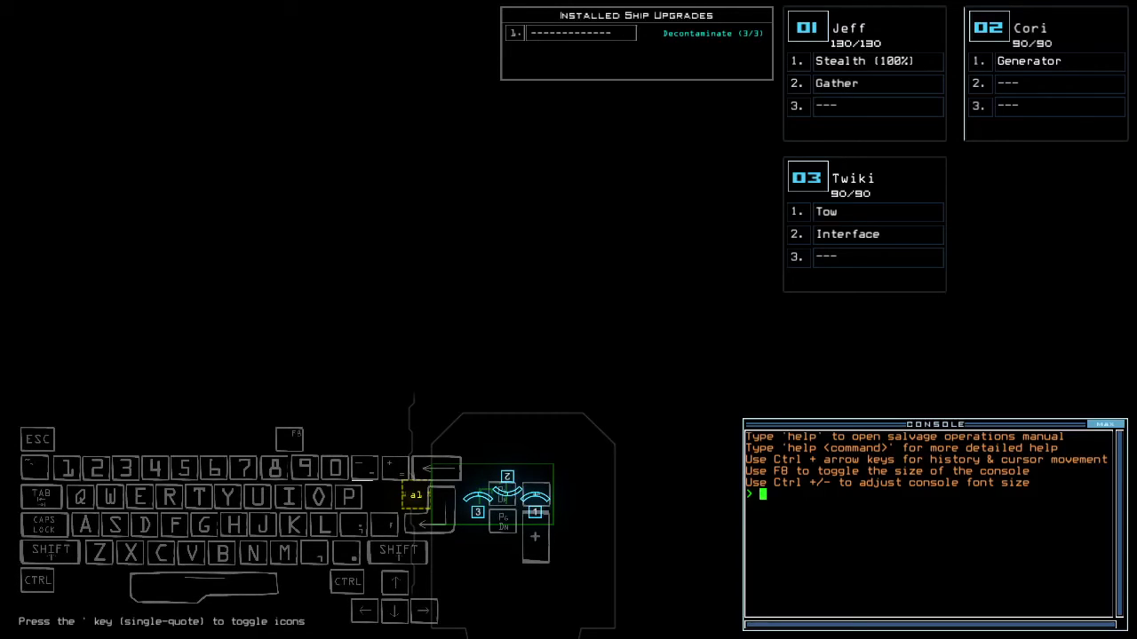
key("1")
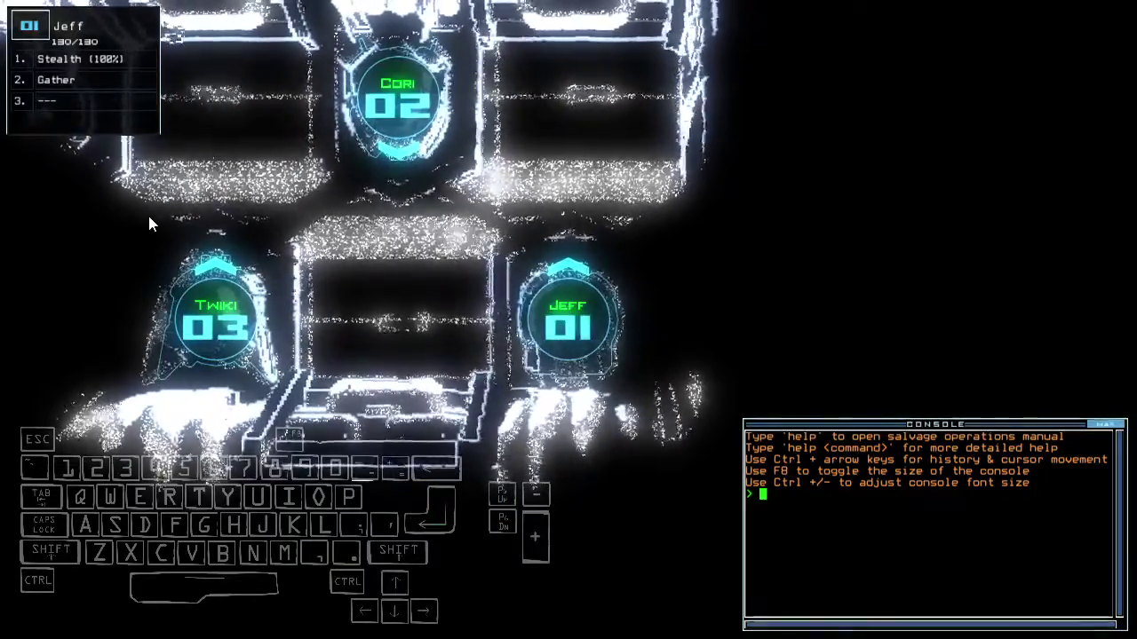
key("Tab")
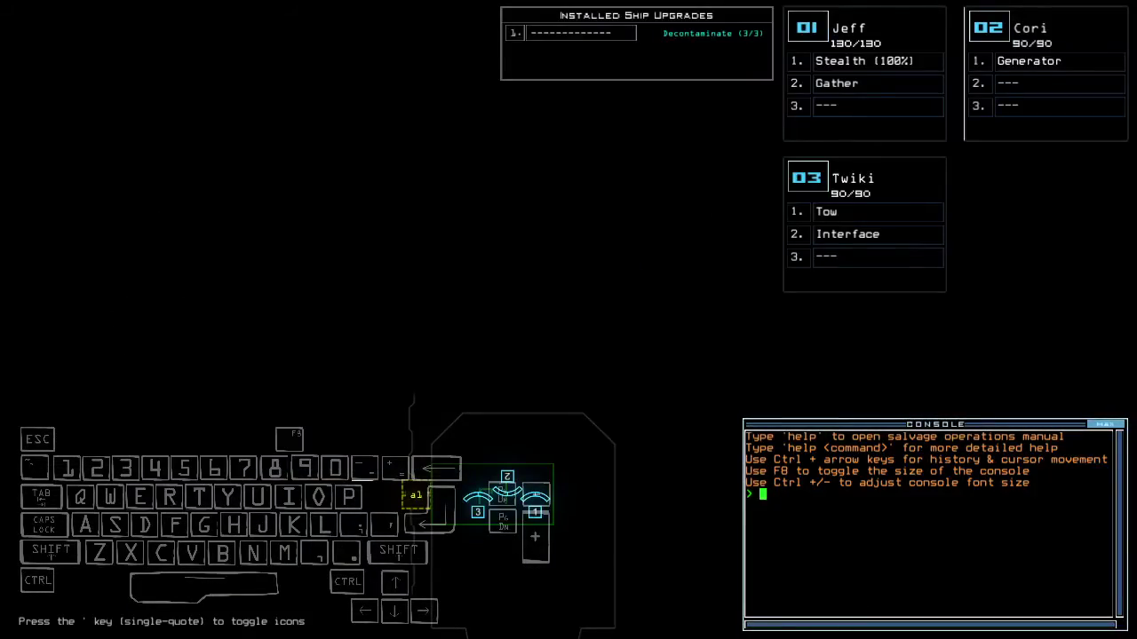
key("Escape")
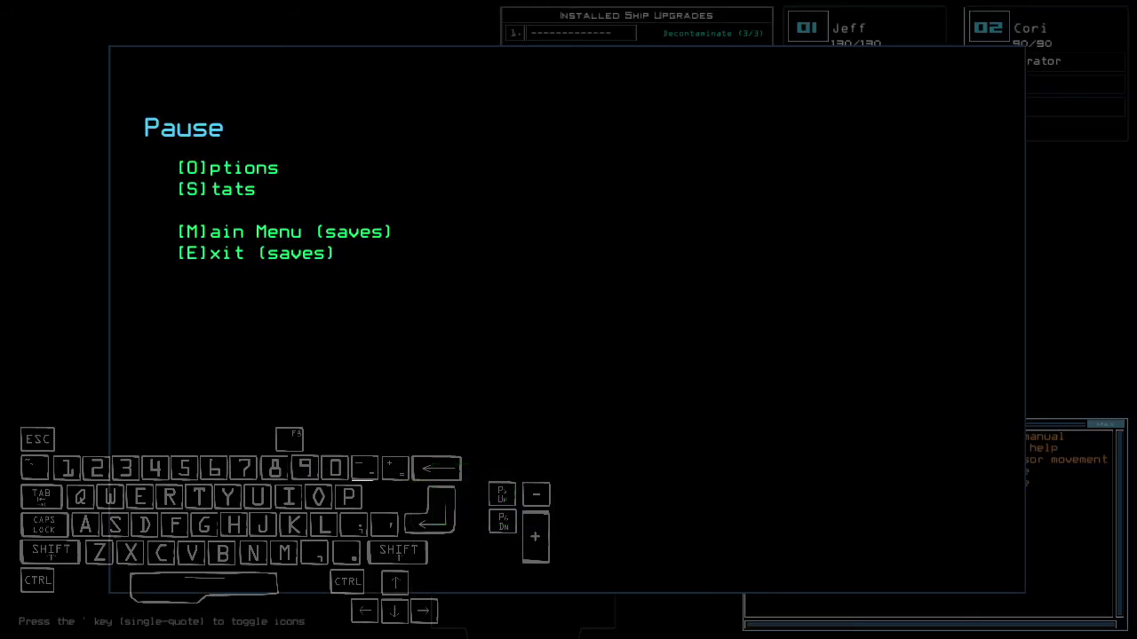
key("o")
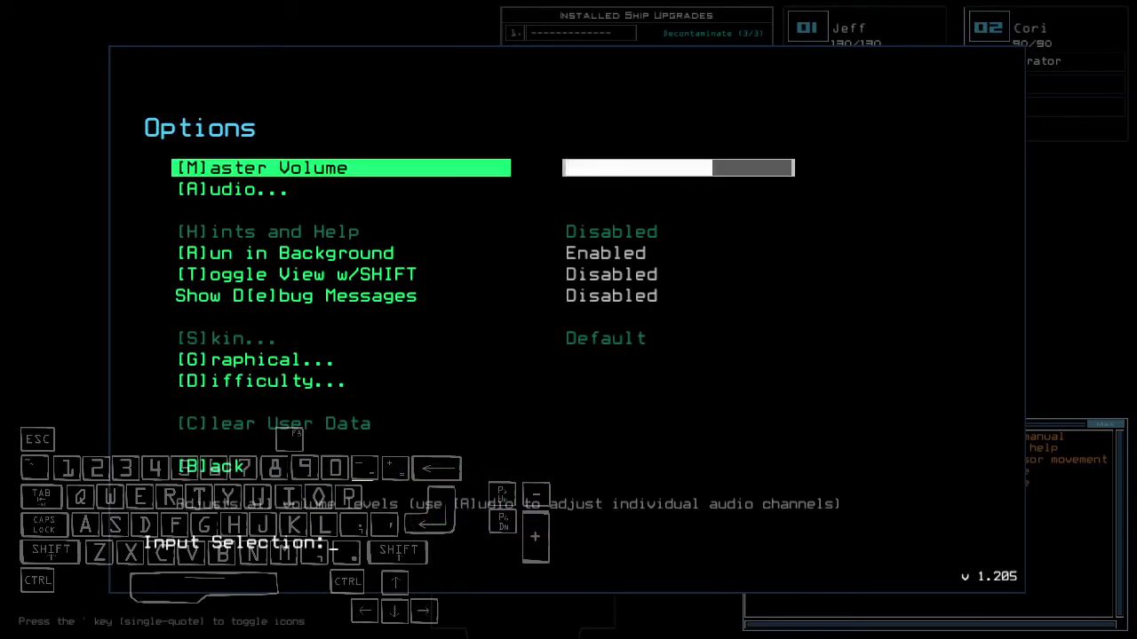
key("g")
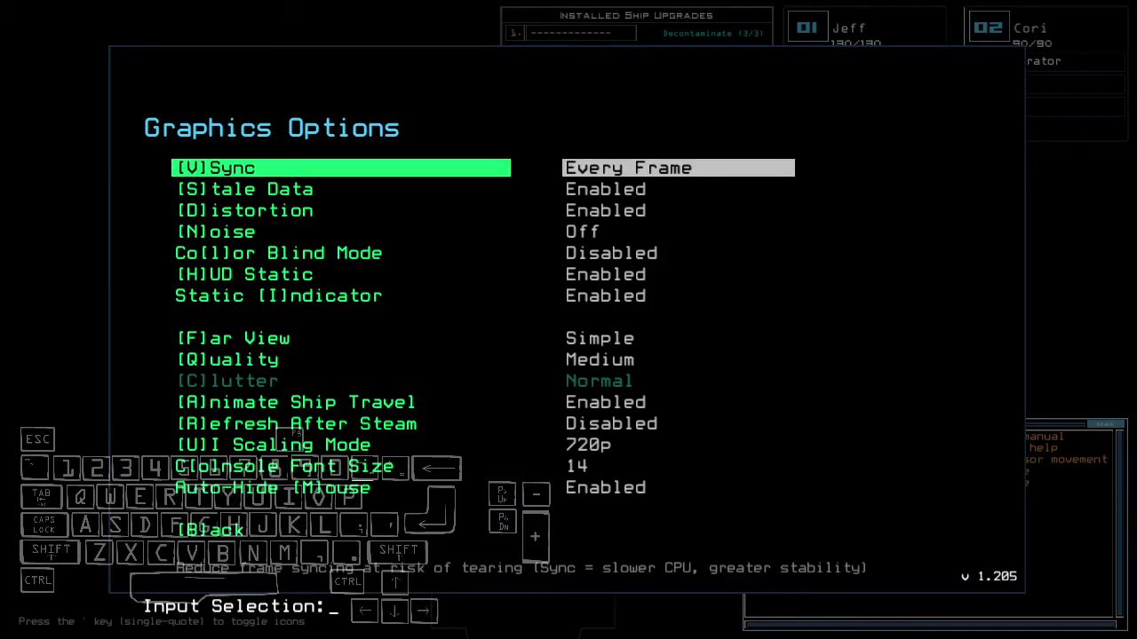
key("b")
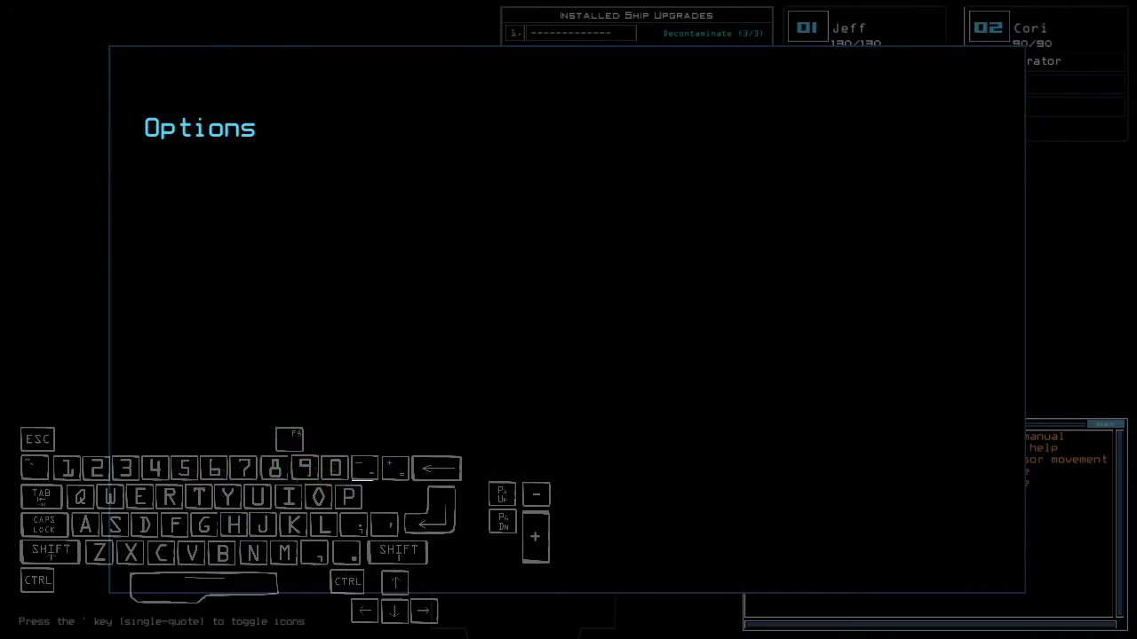
key("b")
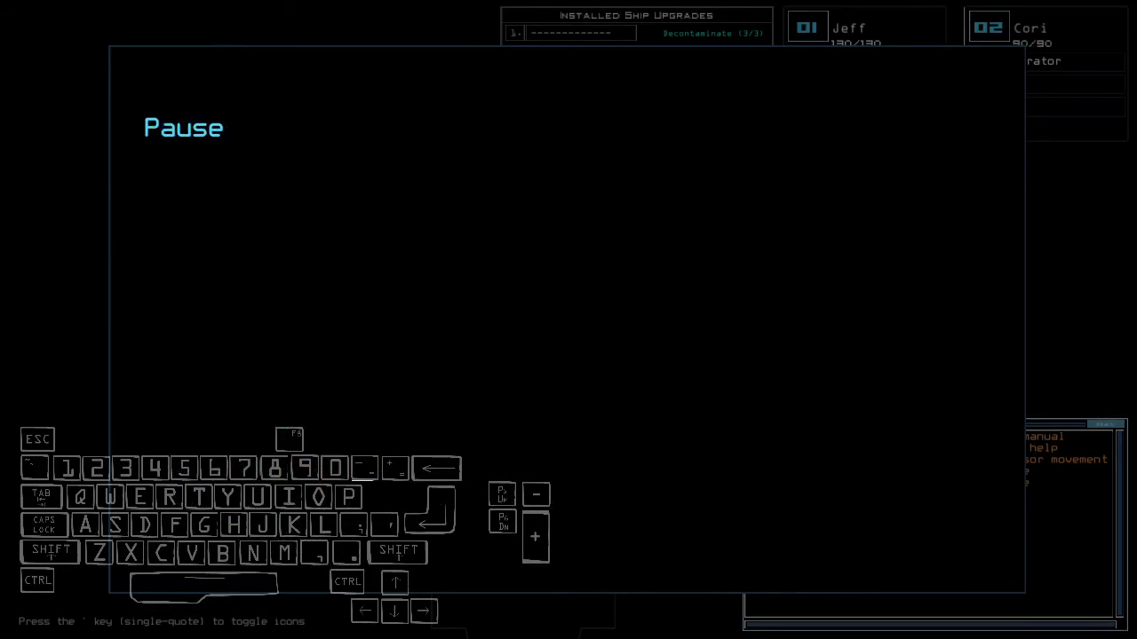
key("b")
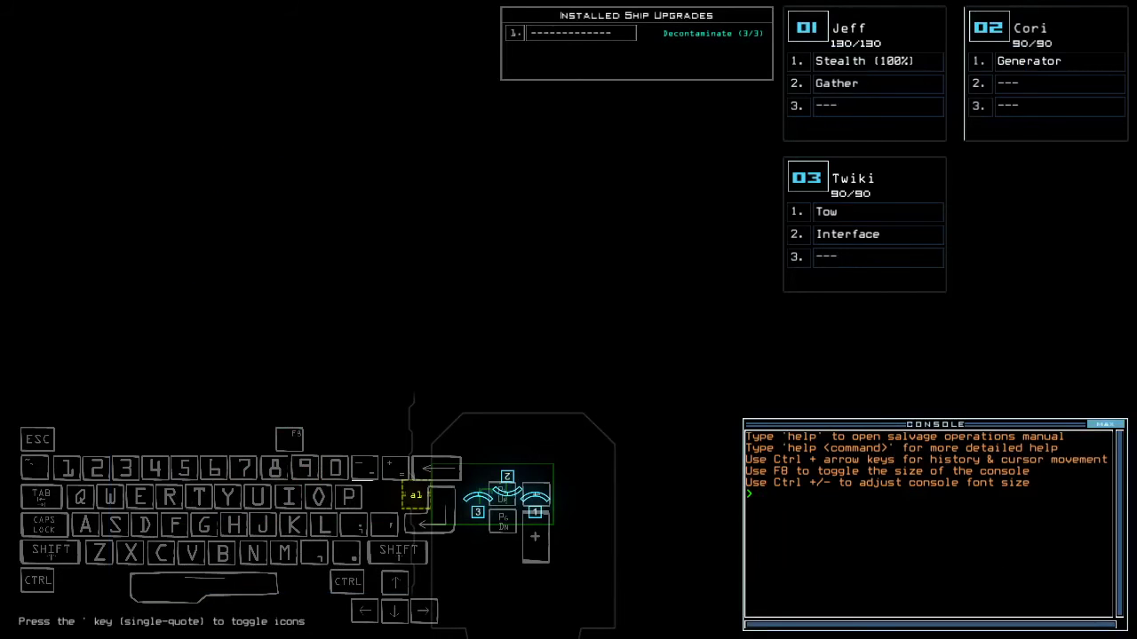
type("alias")
Open the Alias Editor with the alias command and close it without saving.
key("Return")
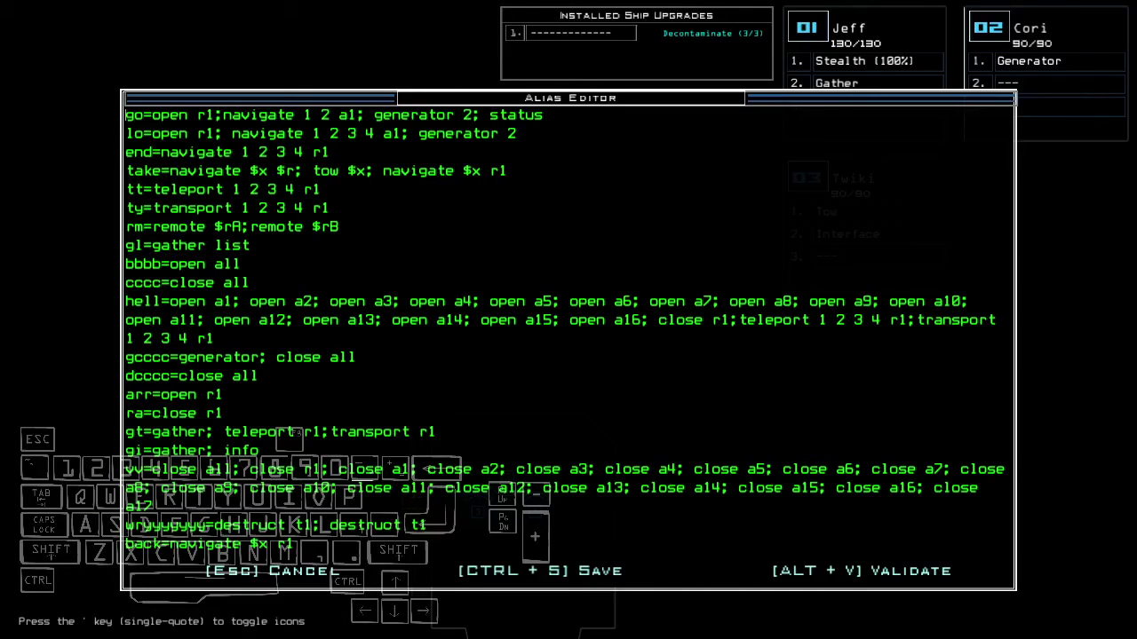
key("Escape")
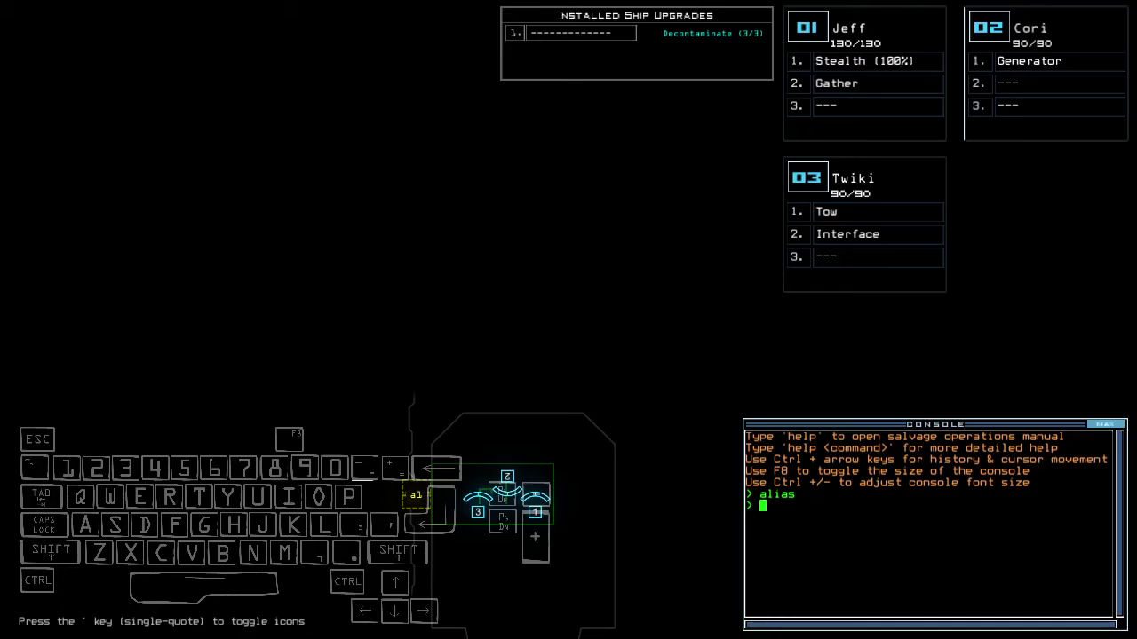
Pan the ship map and print the derelict barge's status report.
key("Left")
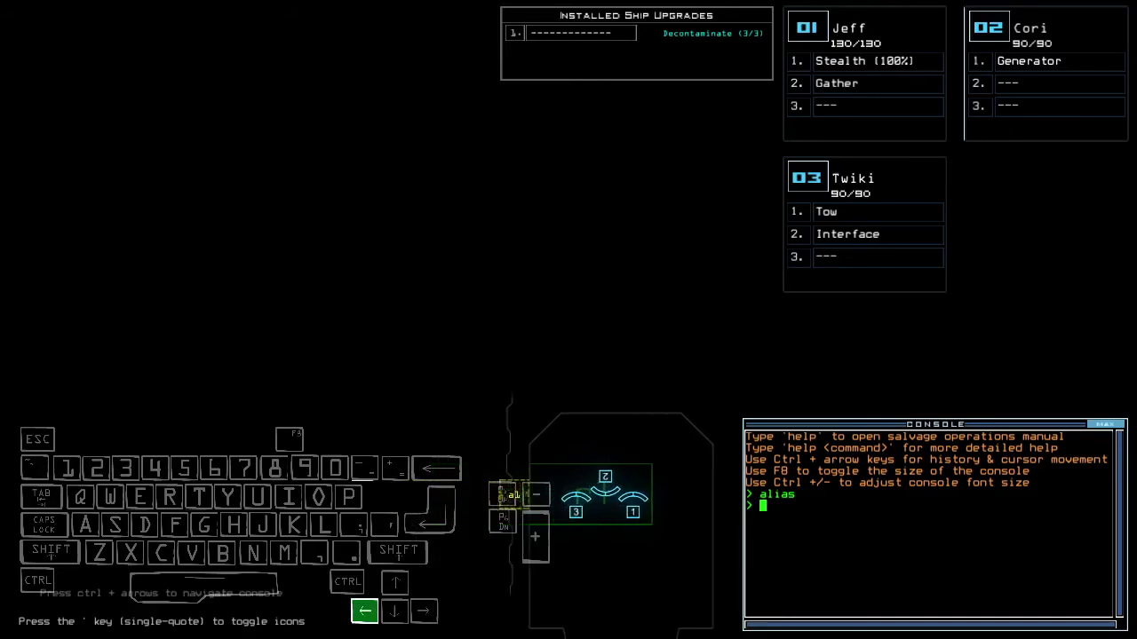
key("Down")
key("Left")
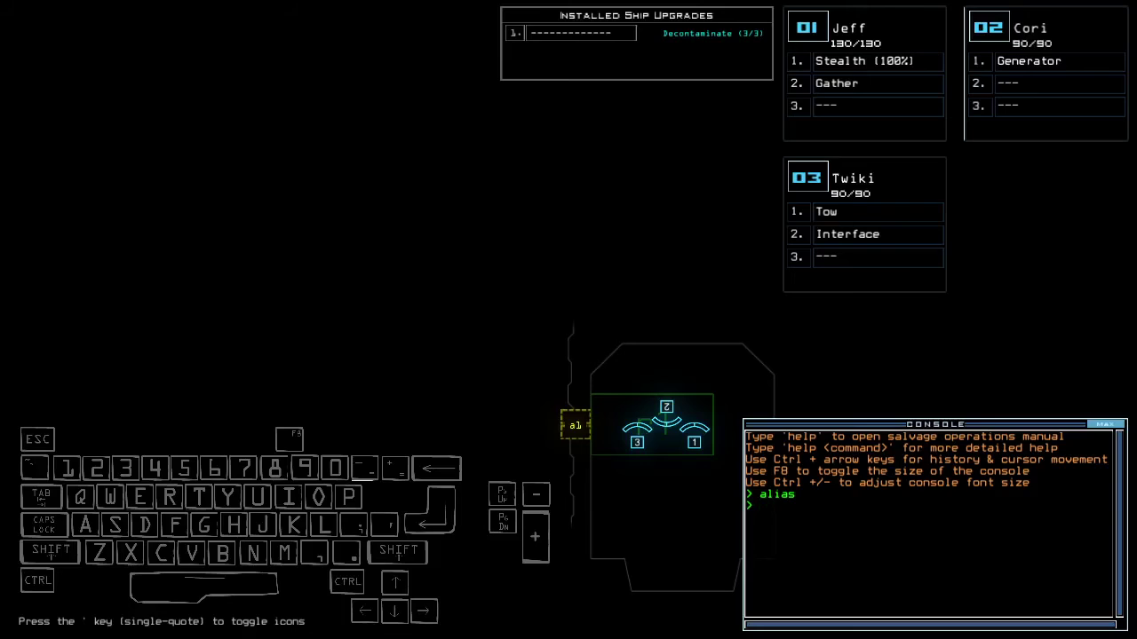
type("sta")
key("Return")
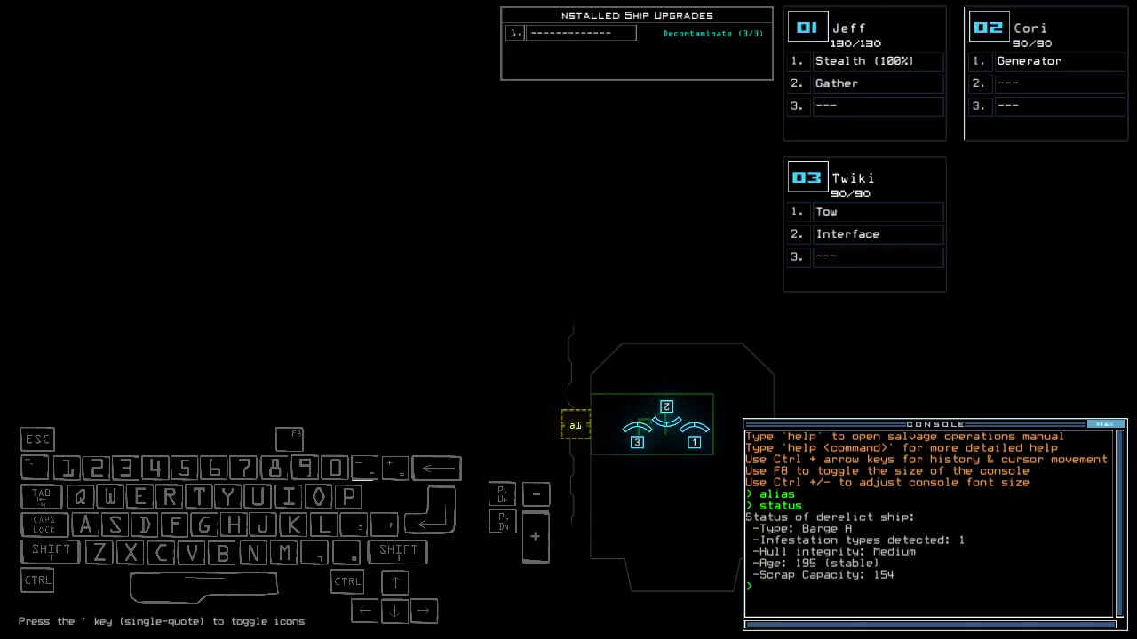
Swap upgrades so Jeff holds Interface and Cori holds Tow.
key("Left")
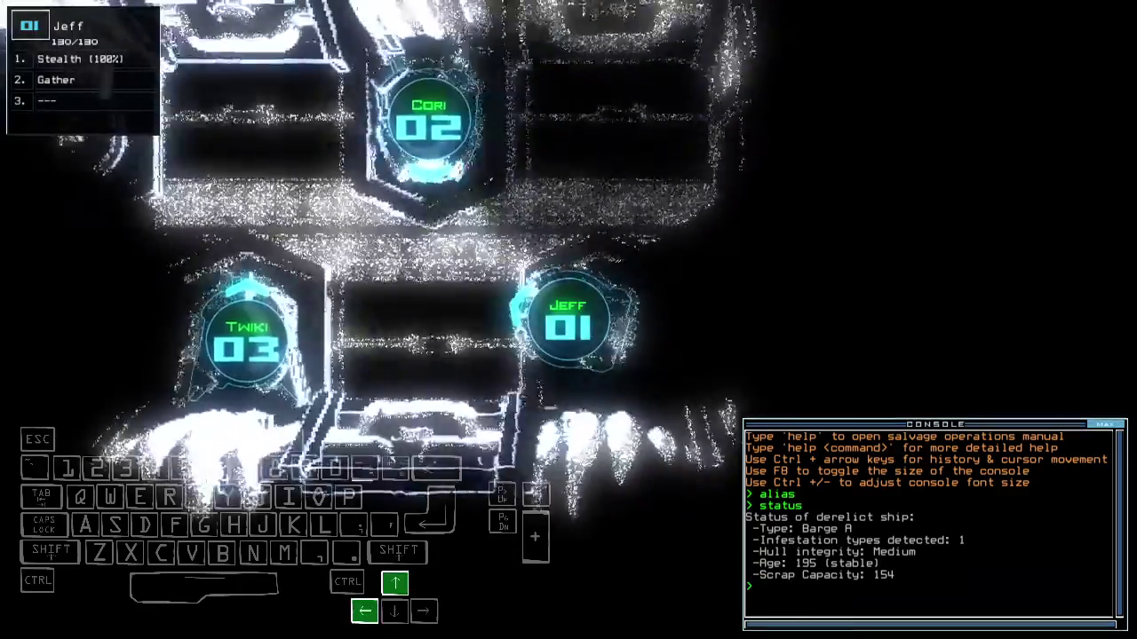
key("s")
key("Return")
key("Up")
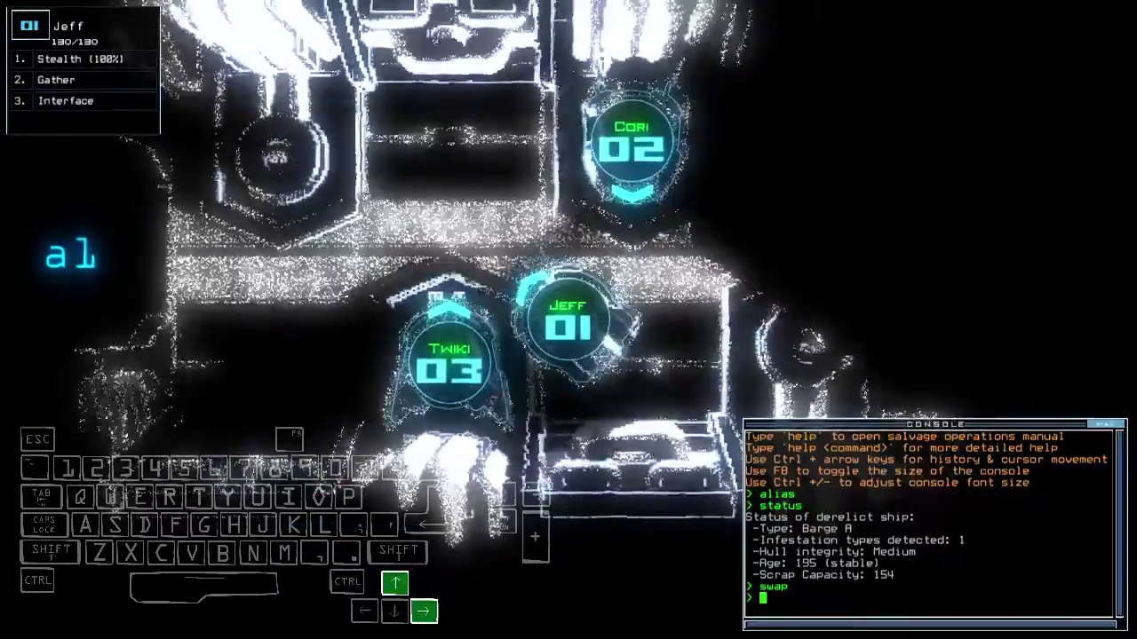
type("2")
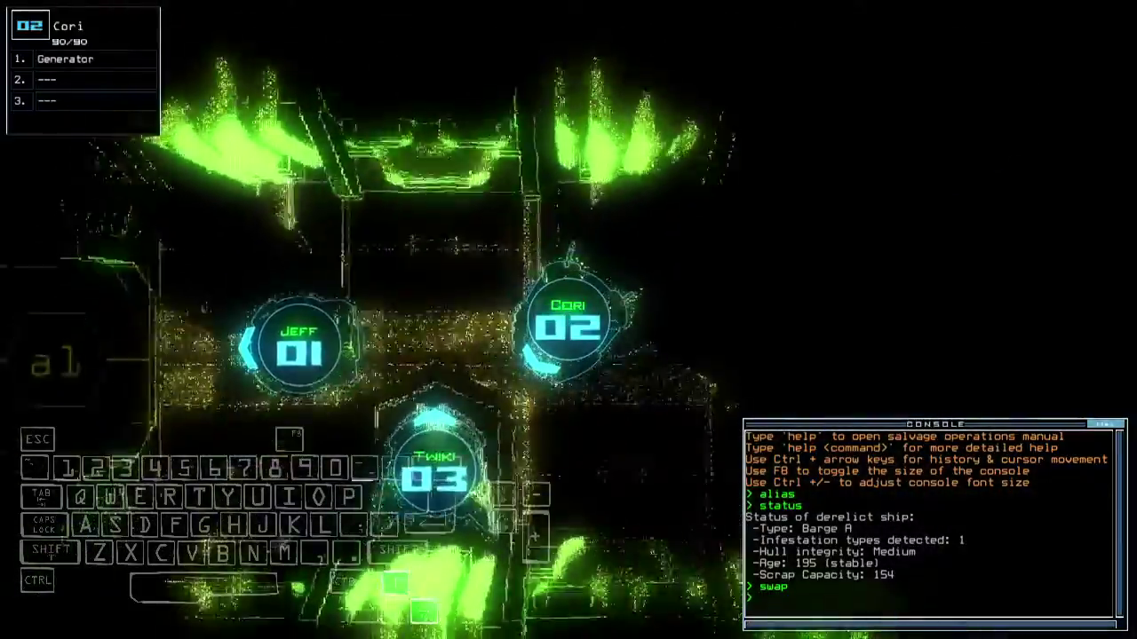
type("swap")
key("Return")
key("Return")
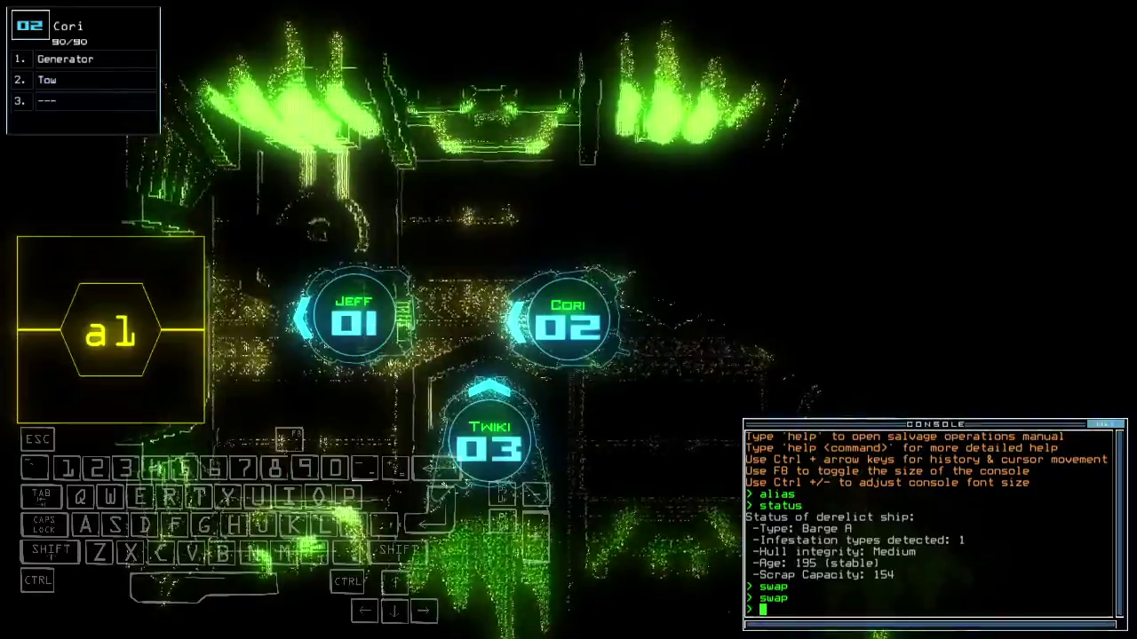
type("1")
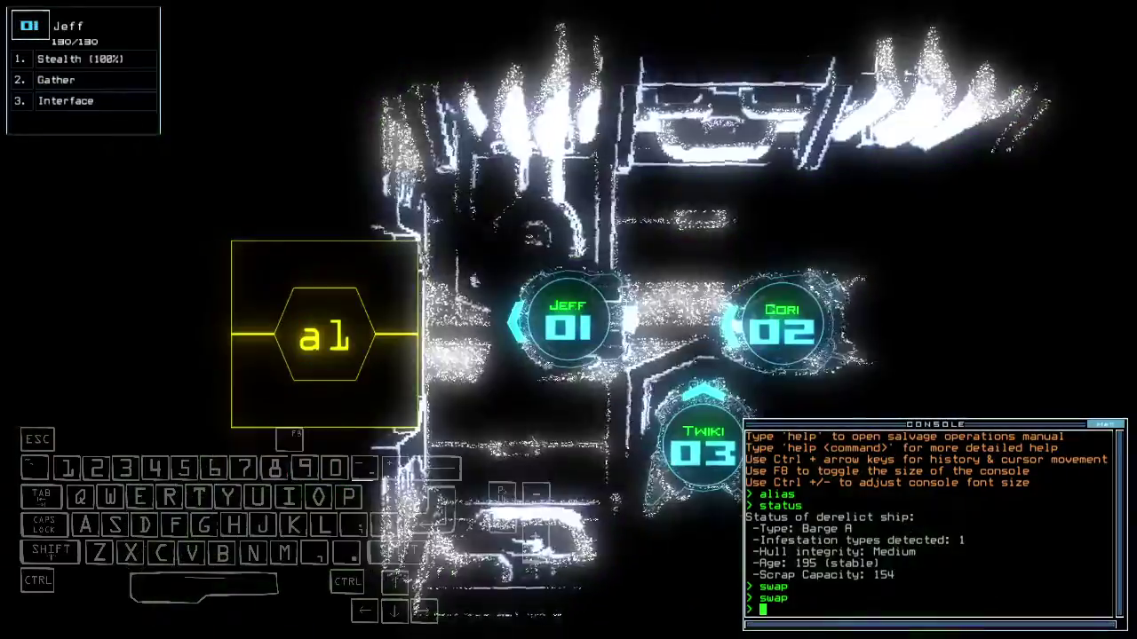
type("go")
Start the mission, drive Jeff forward, and have drone 2 tow Colin.
key("Return")
key("Up")
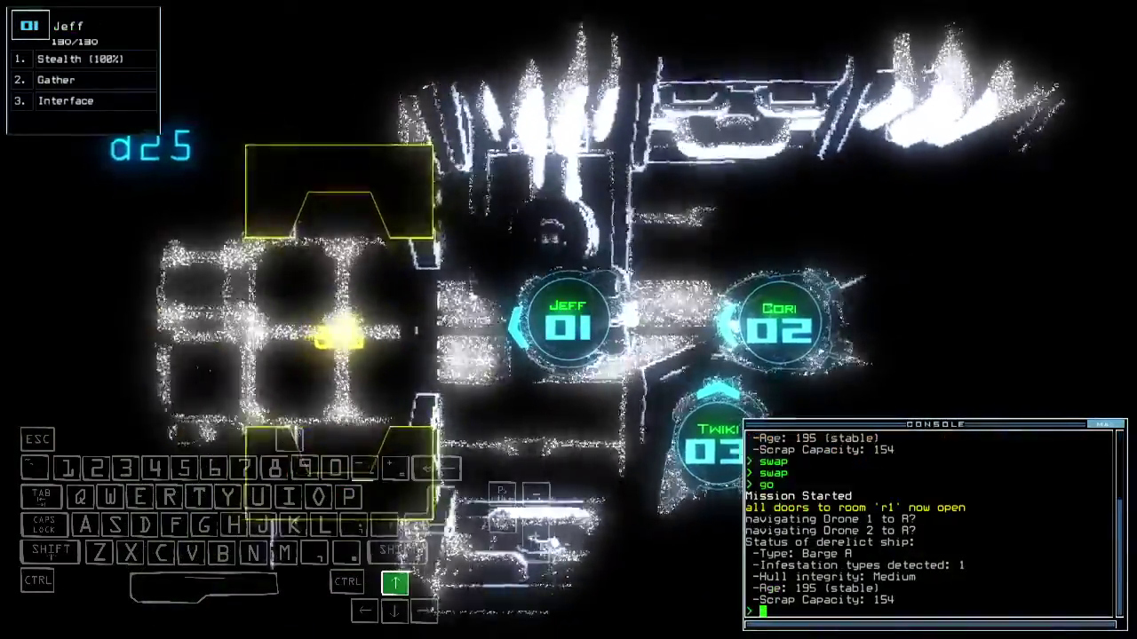
key("Up")
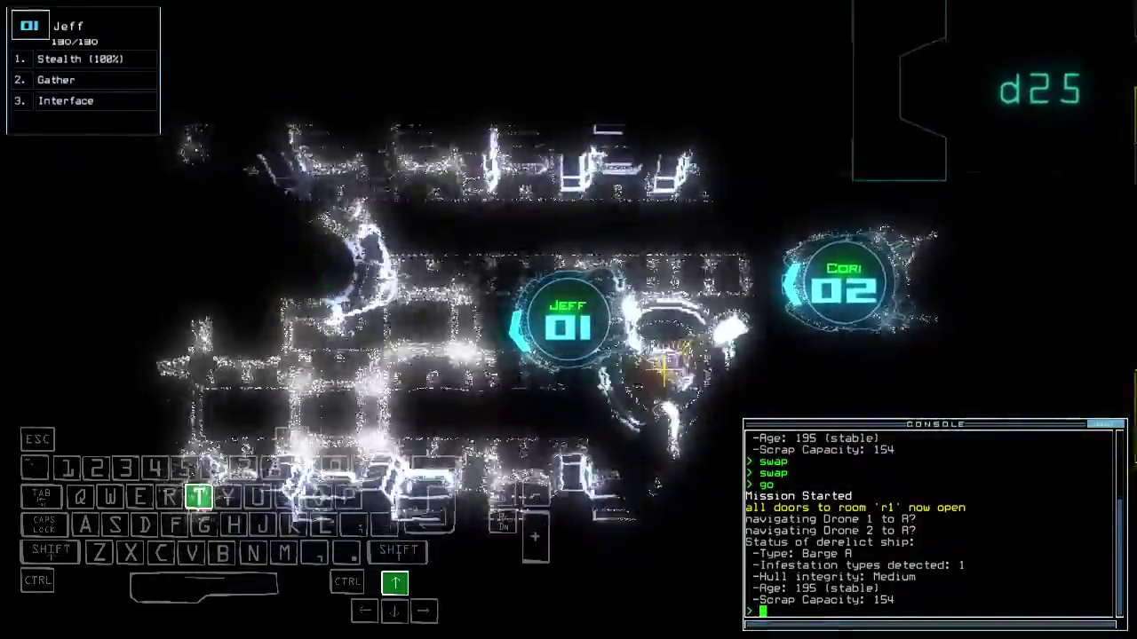
type("tow 2")
key("Return")
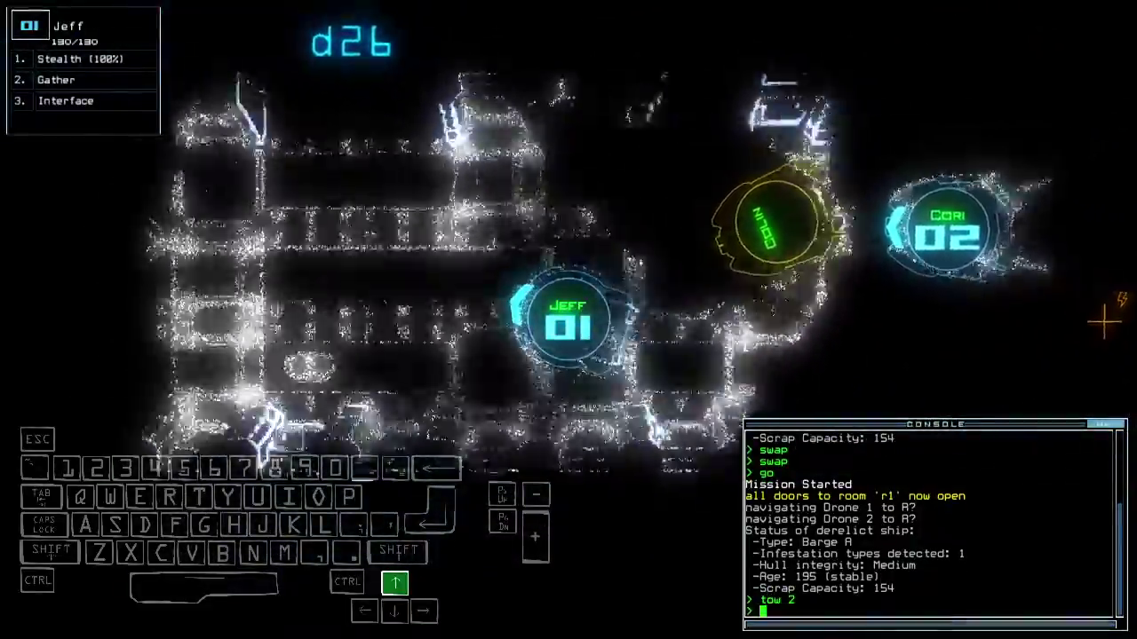
type("swap")
Put Teleport in Cori's third slot, activate the room generator and gather scrap.
key("Return")
key("Return")
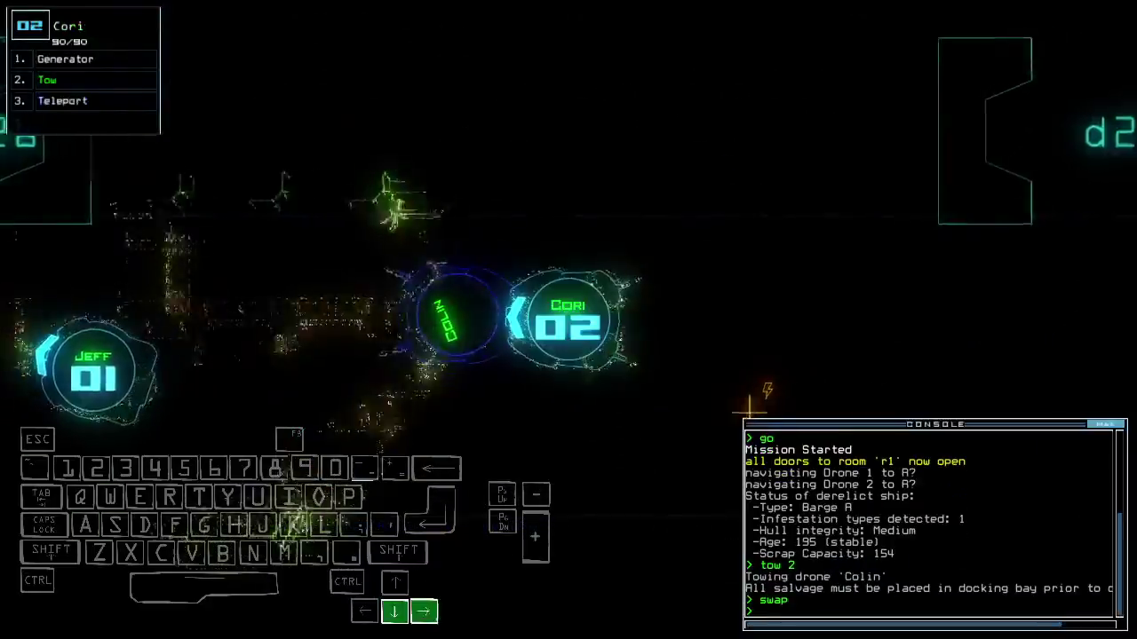
type("generator")
key("Return")
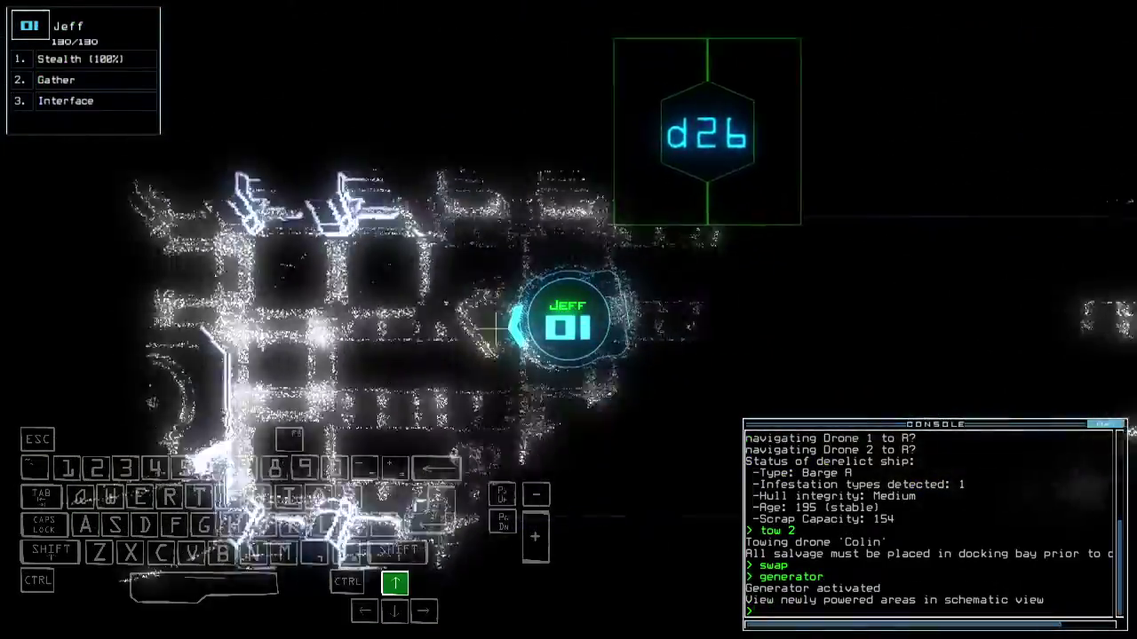
type("g")
key("Return")
type("g")
key("Return")
Gather fuel, open door d14 and collect the room's scrap with Jeff.
key("Tab")
key("Left")
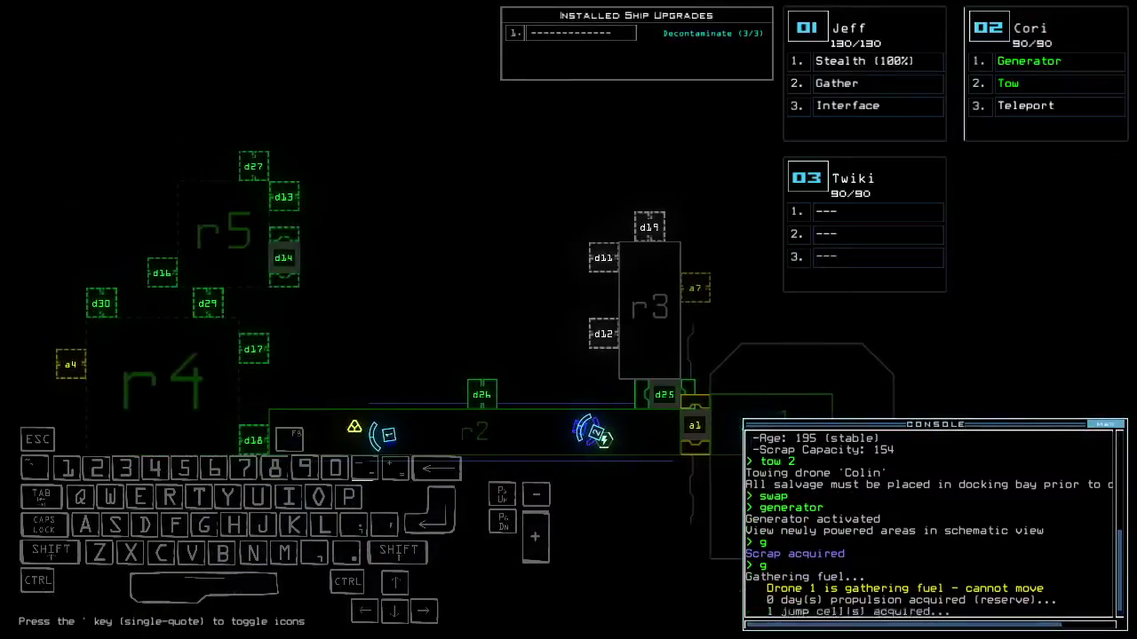
type("d14")
key("Return")
key("Tab")
type("g")
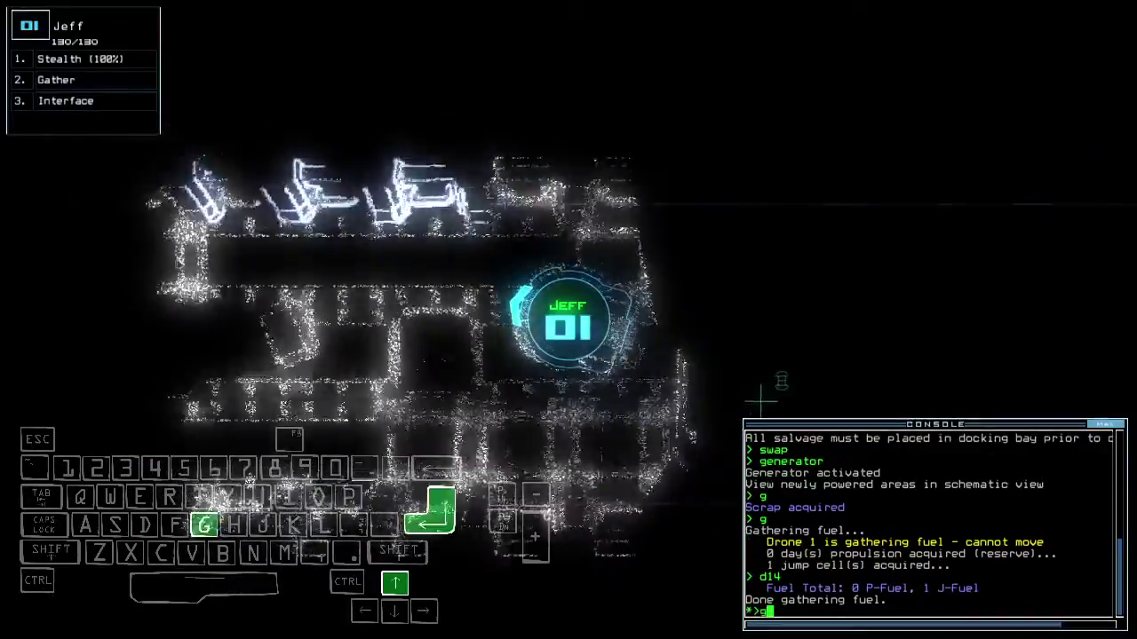
key("Return")
type("d26 d26")
Open door d26, engage stealth toward d18, and close the nearby doors.
key("Return")
key("Tab")
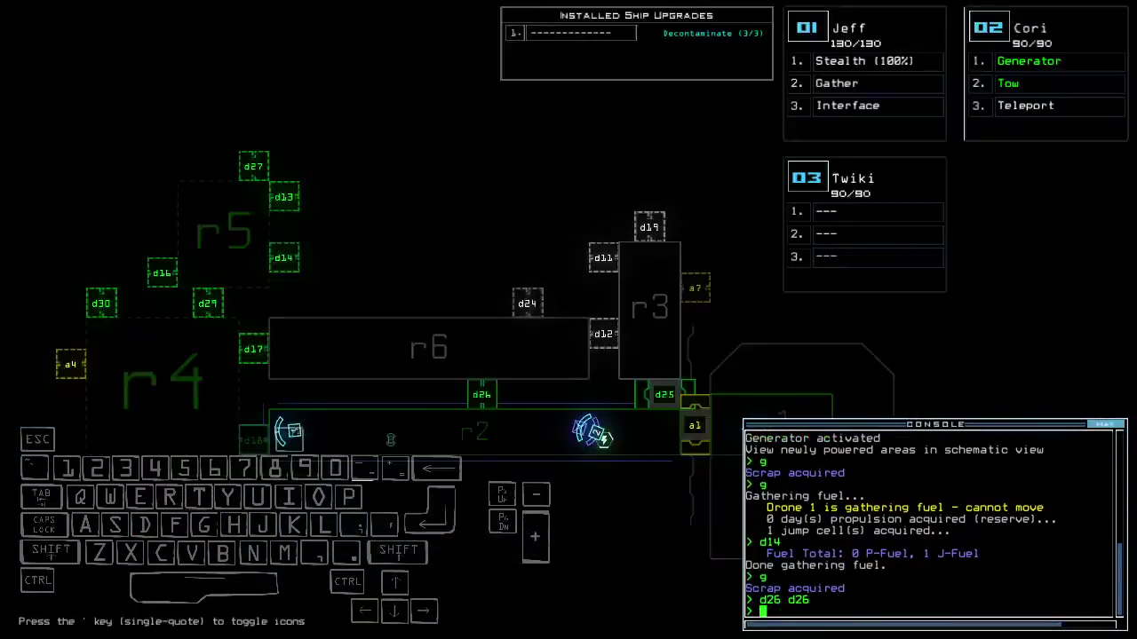
key("Tab")
type("st;d18")
key("Return")
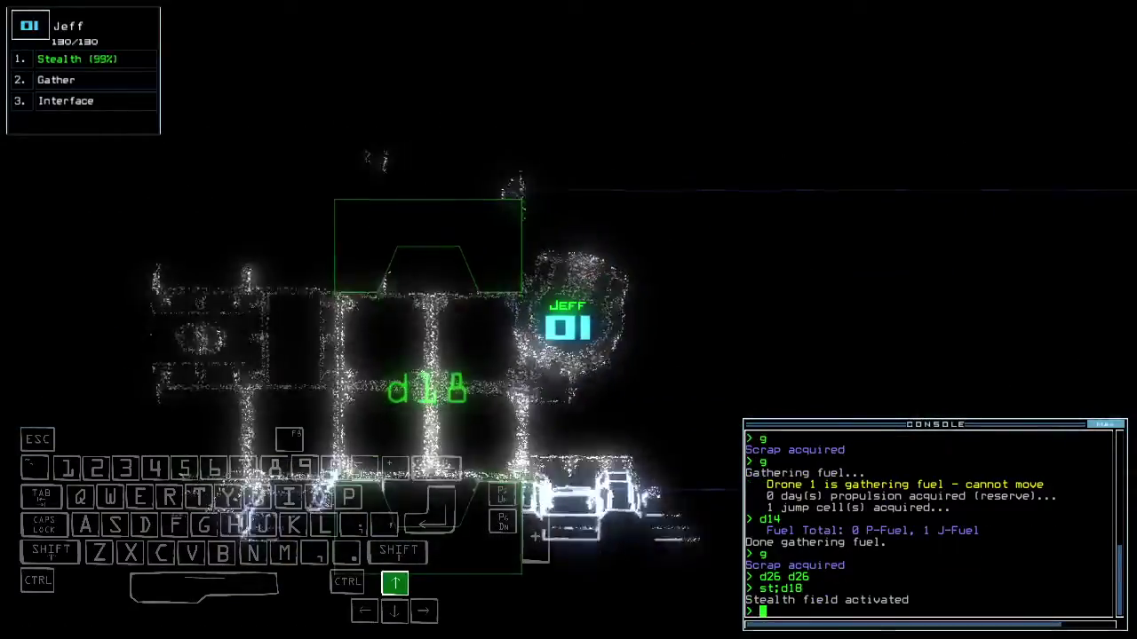
type("cccc")
key("Return")
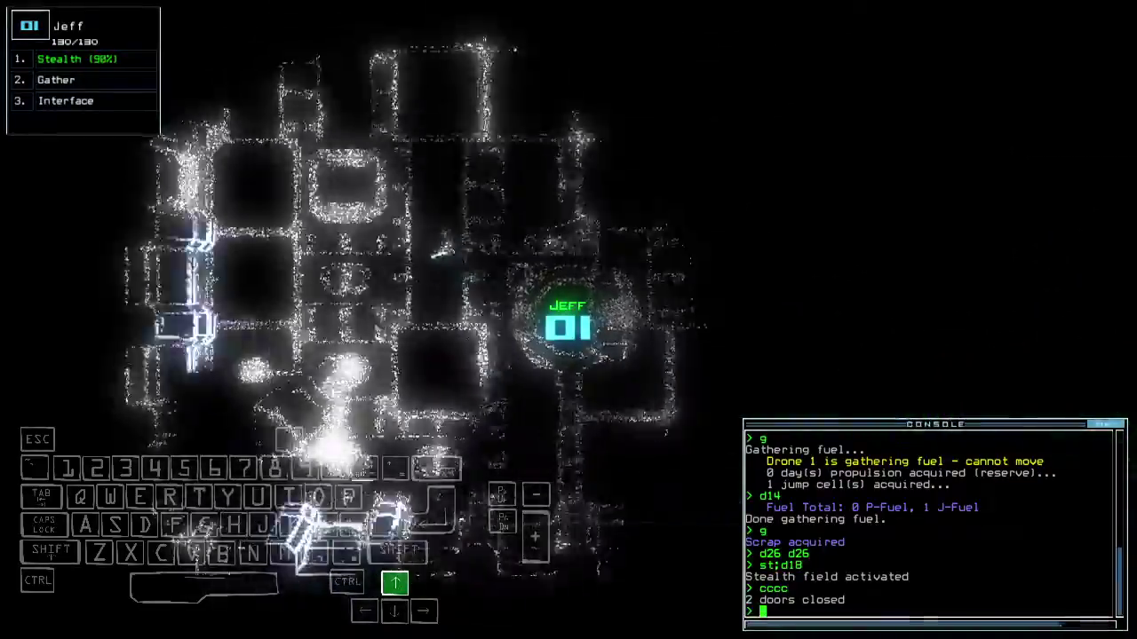
key("Right")
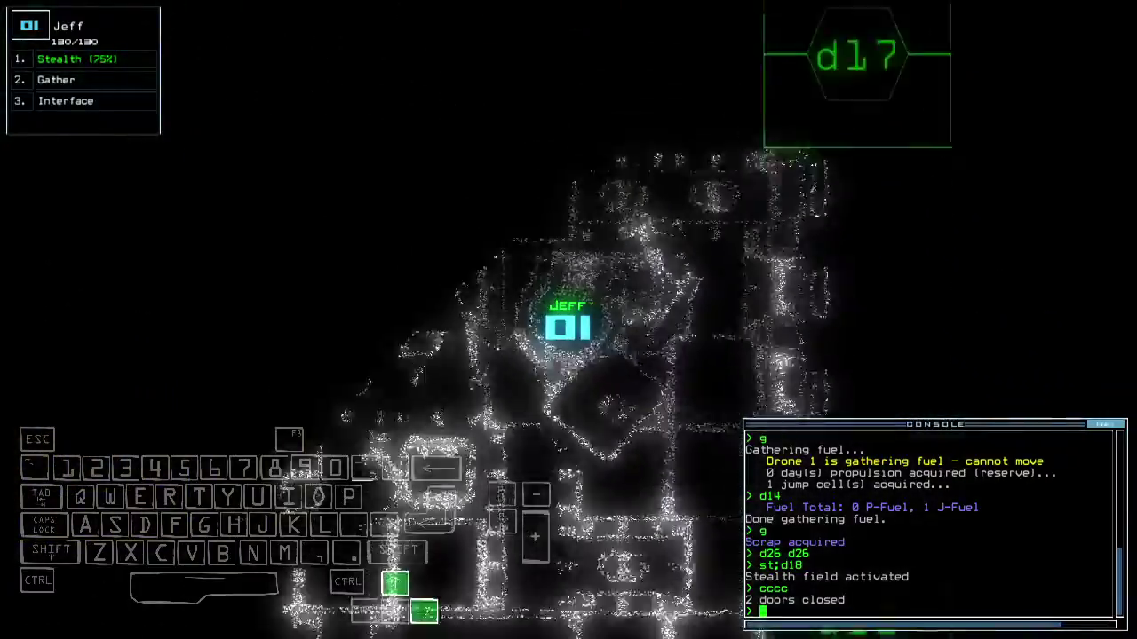
type("rv survey")
Maneuver Jeff through the ship and toggle door d18.
key("space")
key("Up")
type("g")
key("space")
key("Down")
type("d")
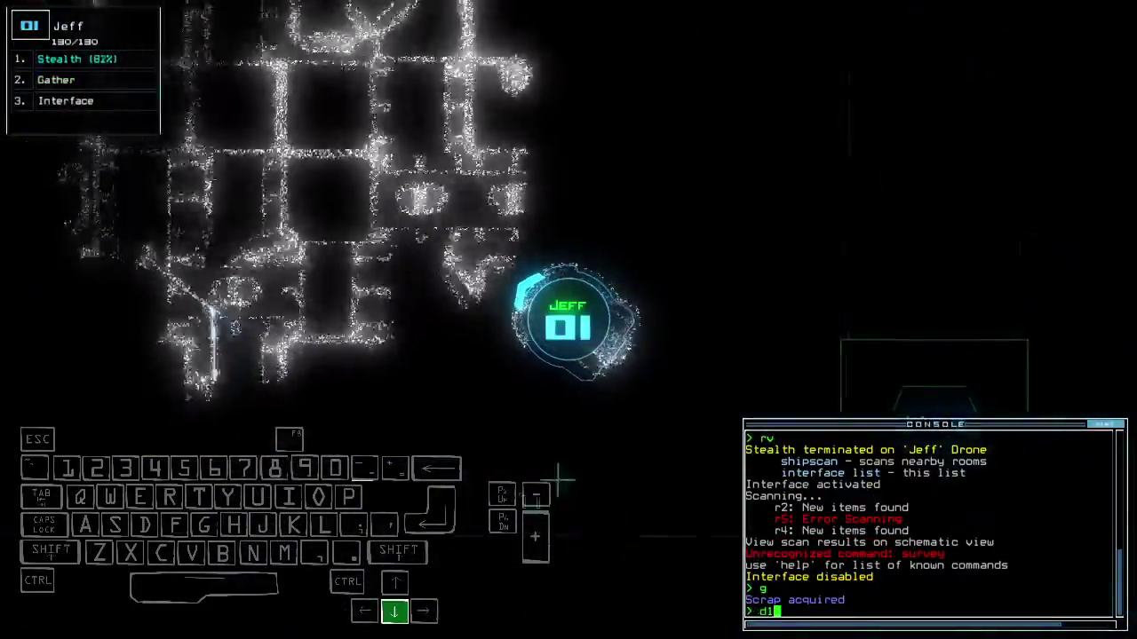
type("18")
key("Return")
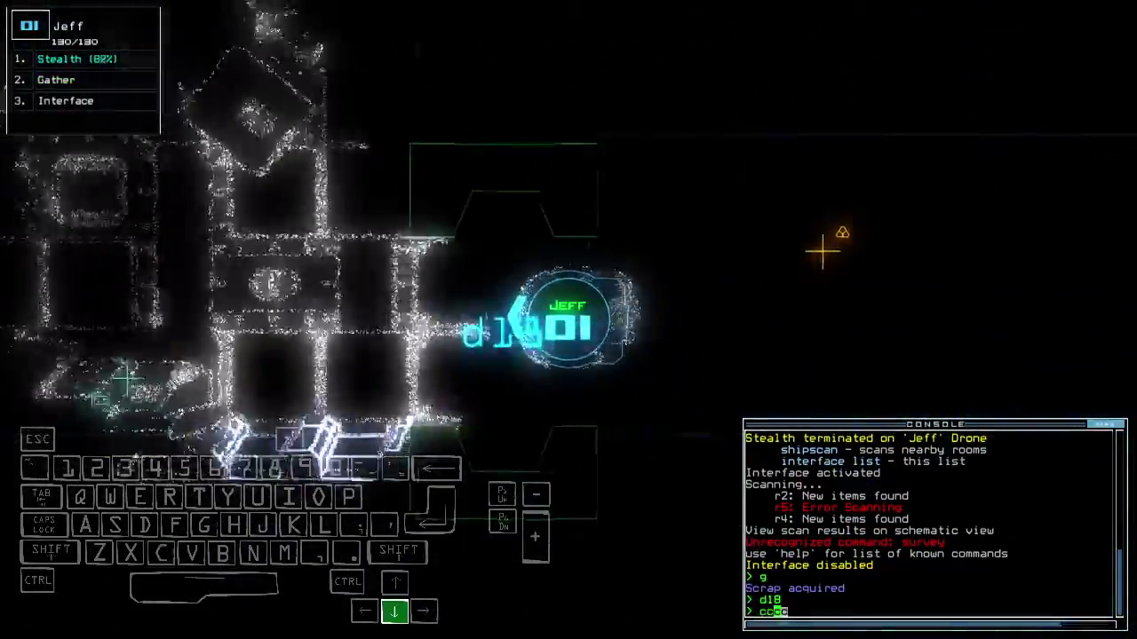
type("cccc")
Close the nearby doors, including d18, and gather scrap with Jeff.
key("Return")
key("Right")
key("Up")
type("g")
key("Return")
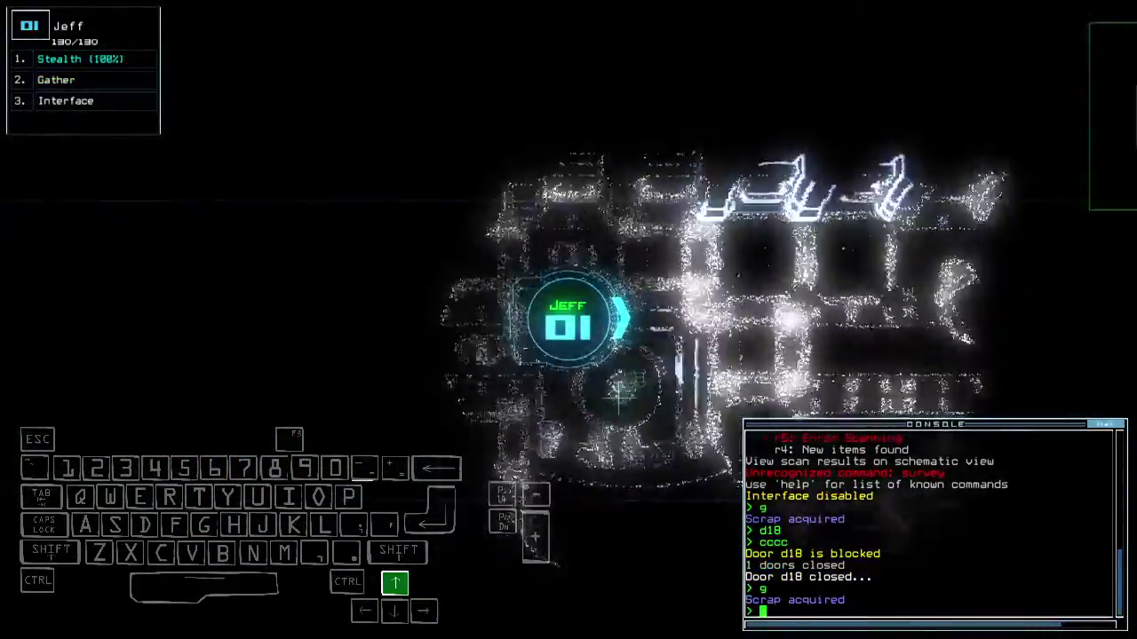
type("st;d26")
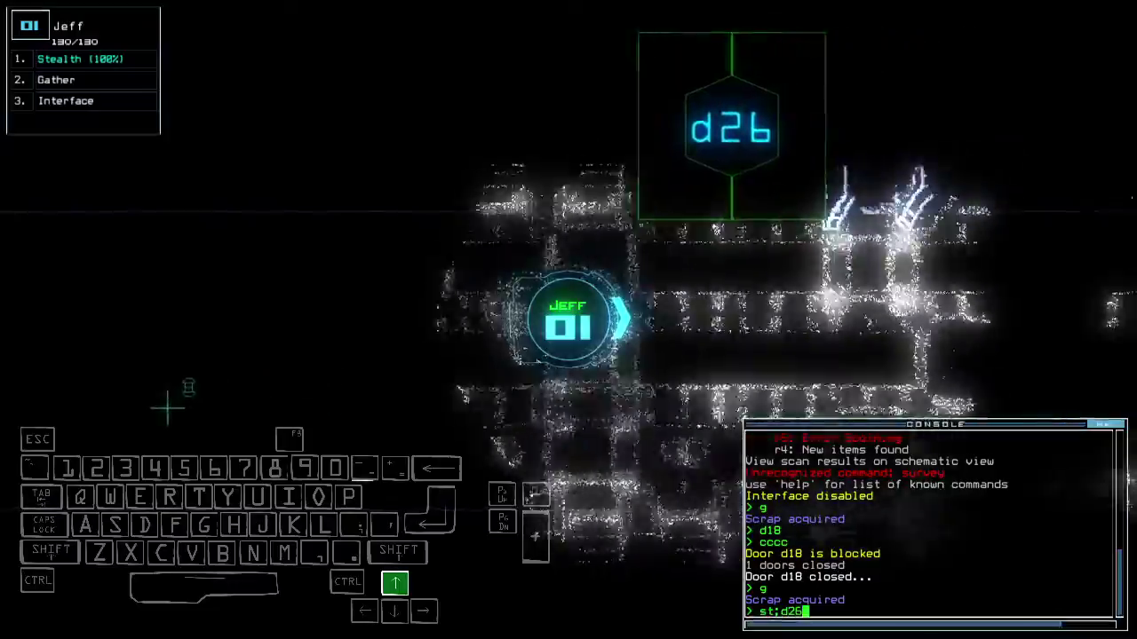
Engage stealth toward d26, close the nearby door, and gather more scrap.
key("Return")
key("Right")
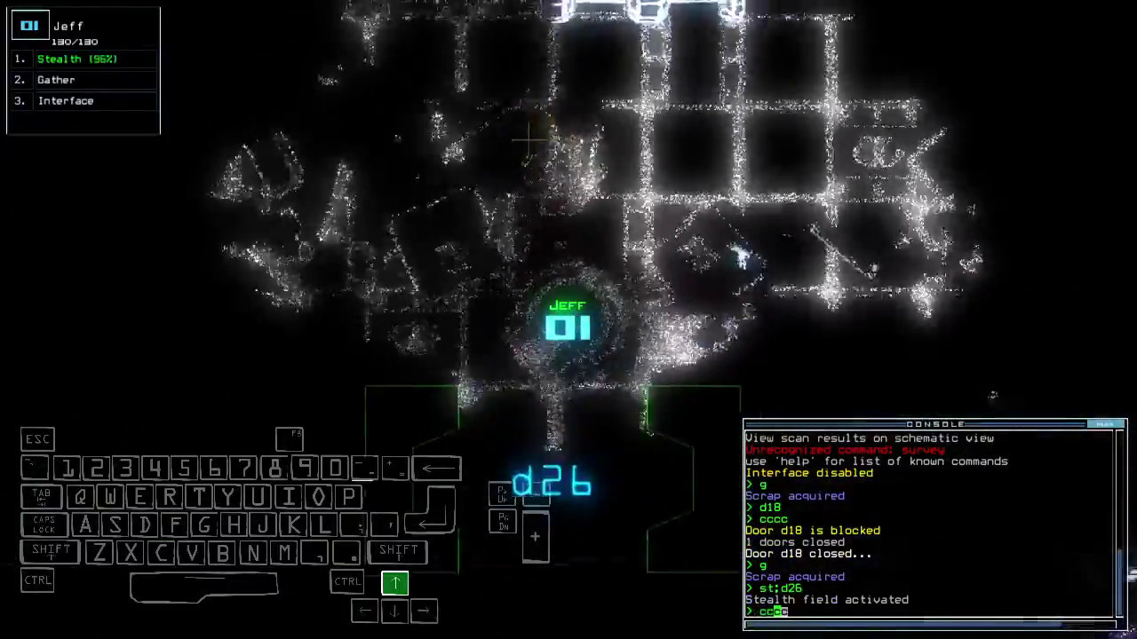
key("Return")
key("space")
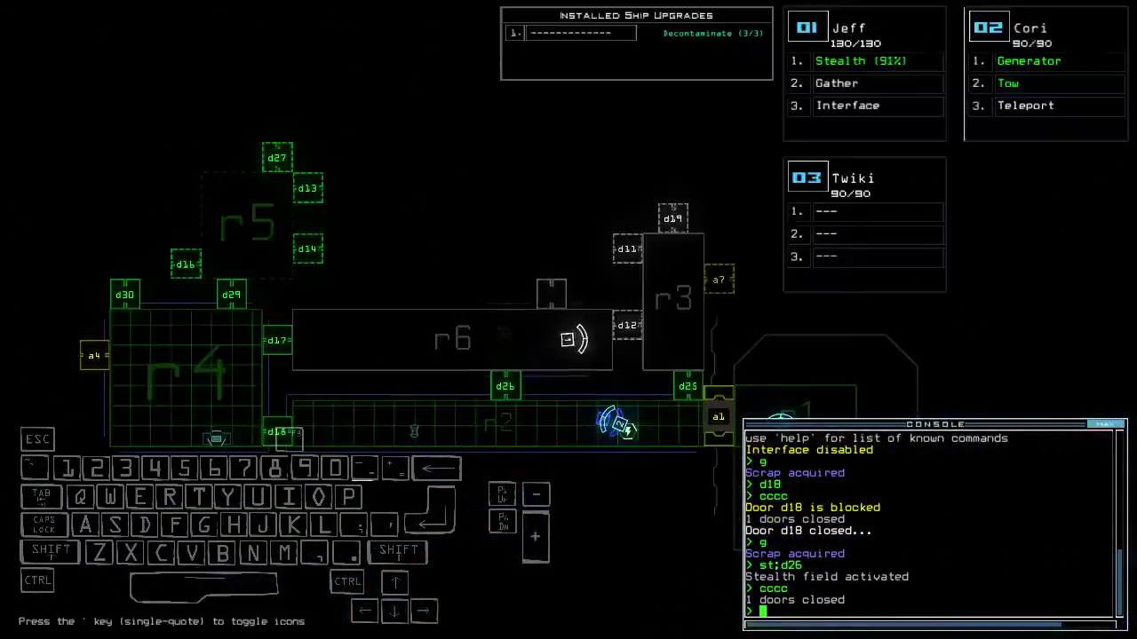
key("space")
key("Up")
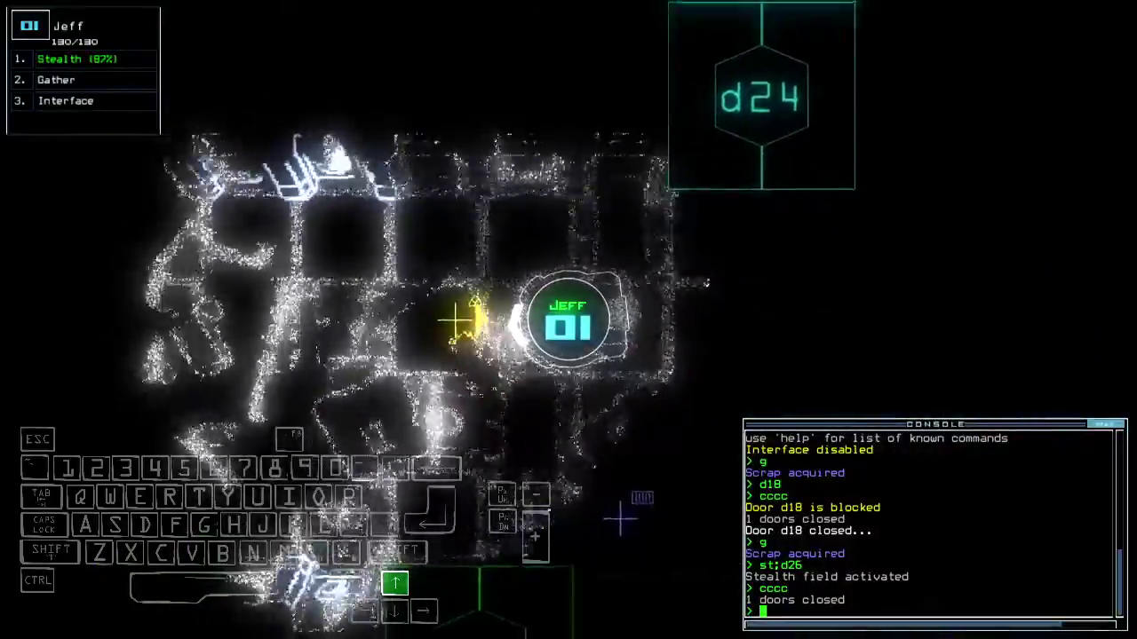
type("g")
key("Return")
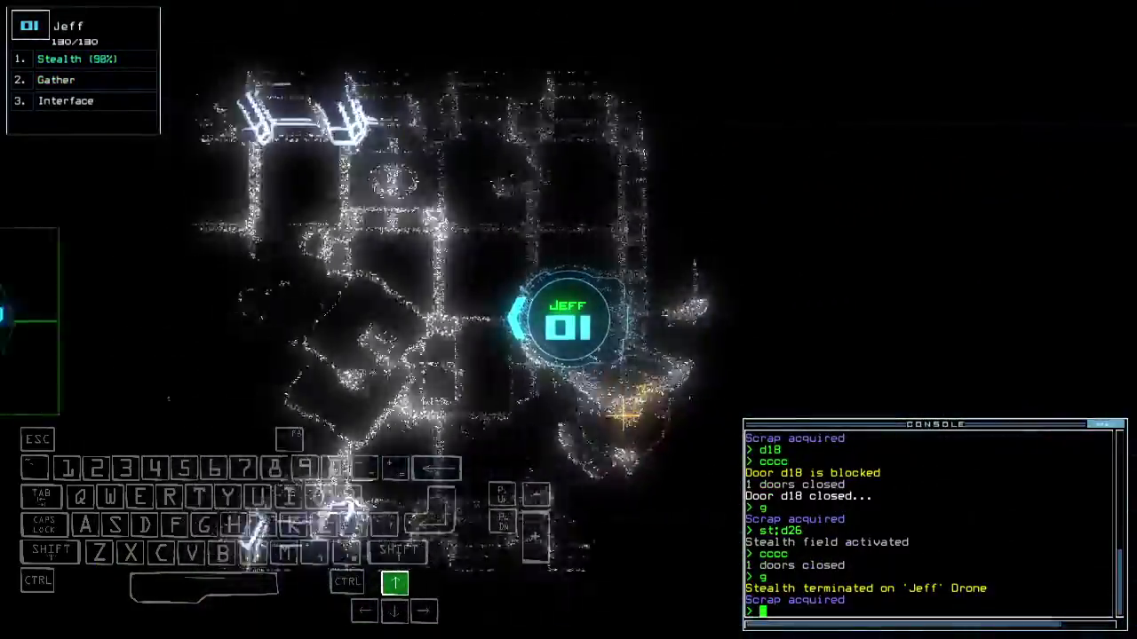
Open door d26 and take control of Cori.
key("space")
type("d2")
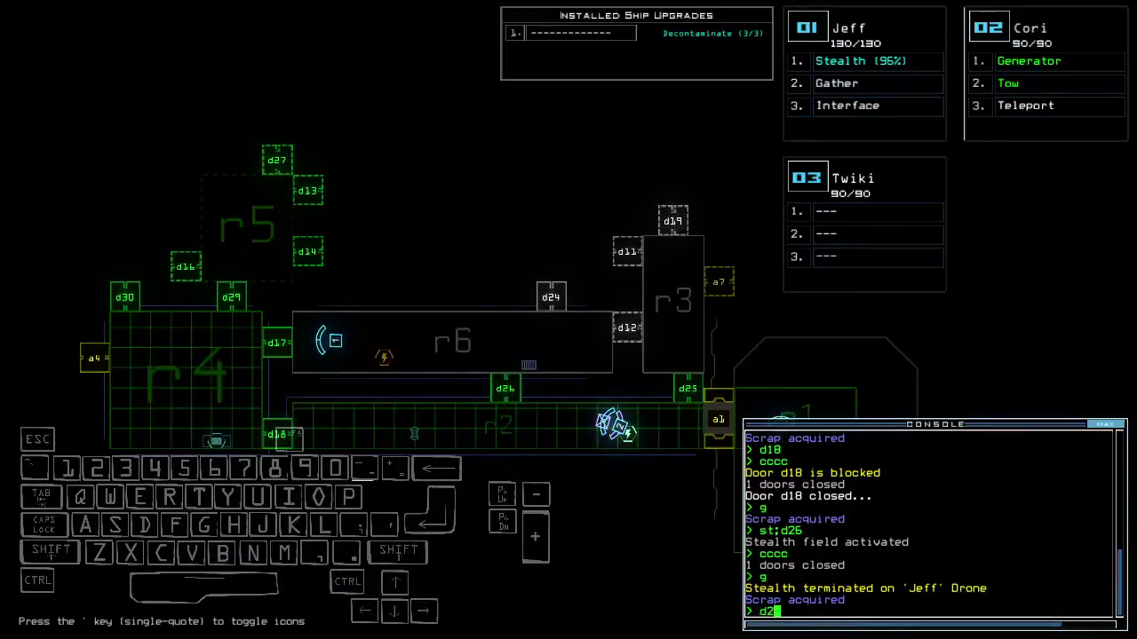
type("6")
key("Return")
key("2")
key("Up")
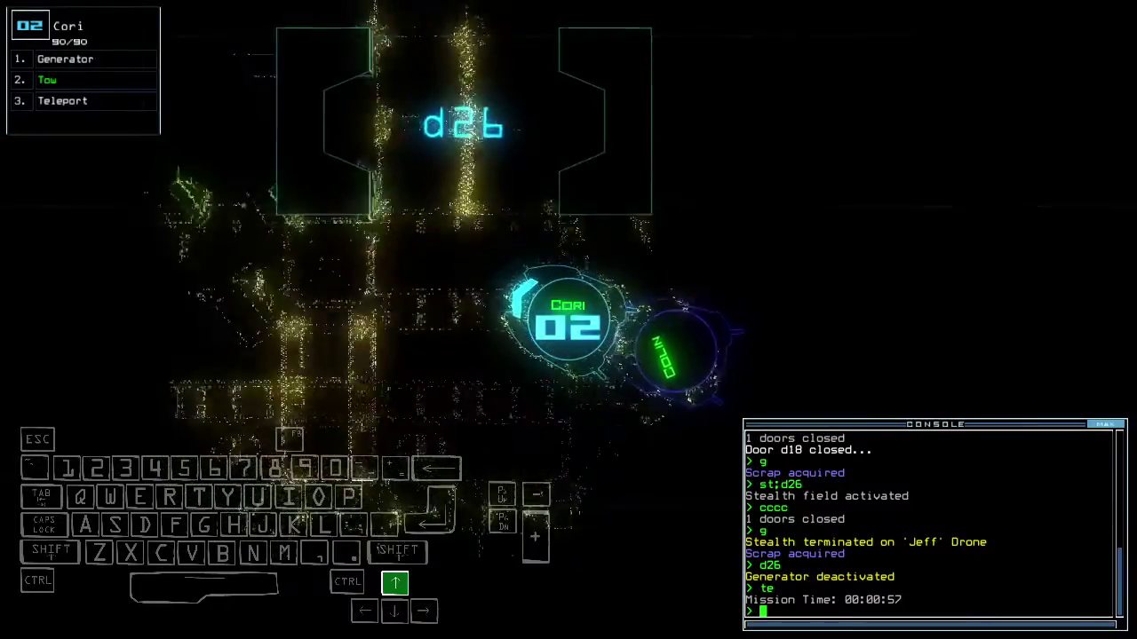
type("generator")
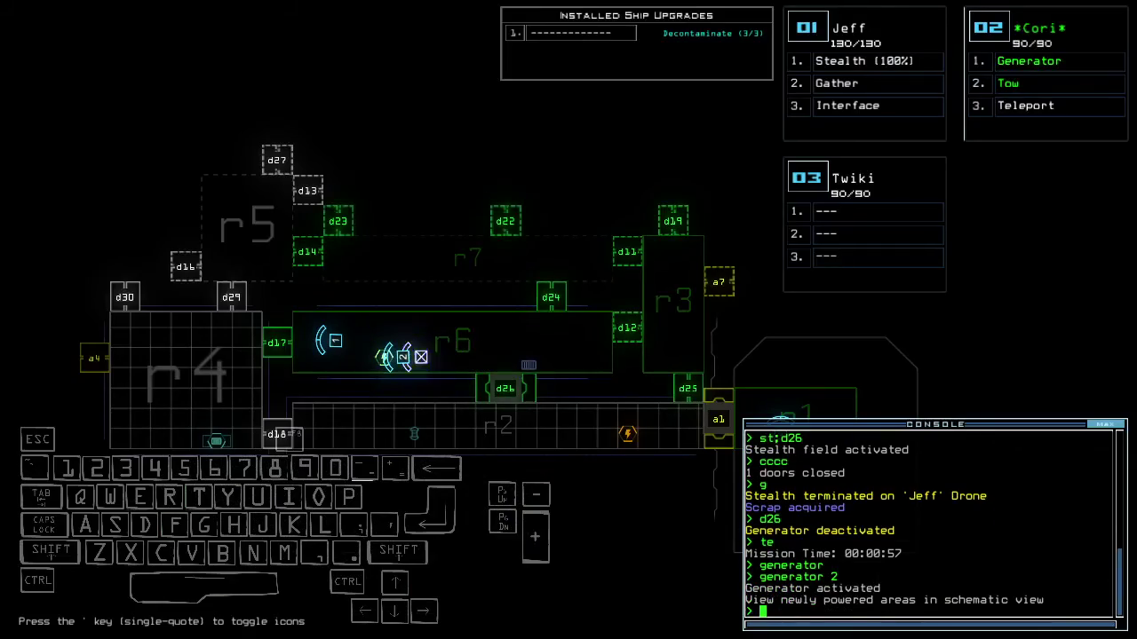
type("cccc")
Close the nearby doors and drive Jeff forward through the ship.
key("Return")
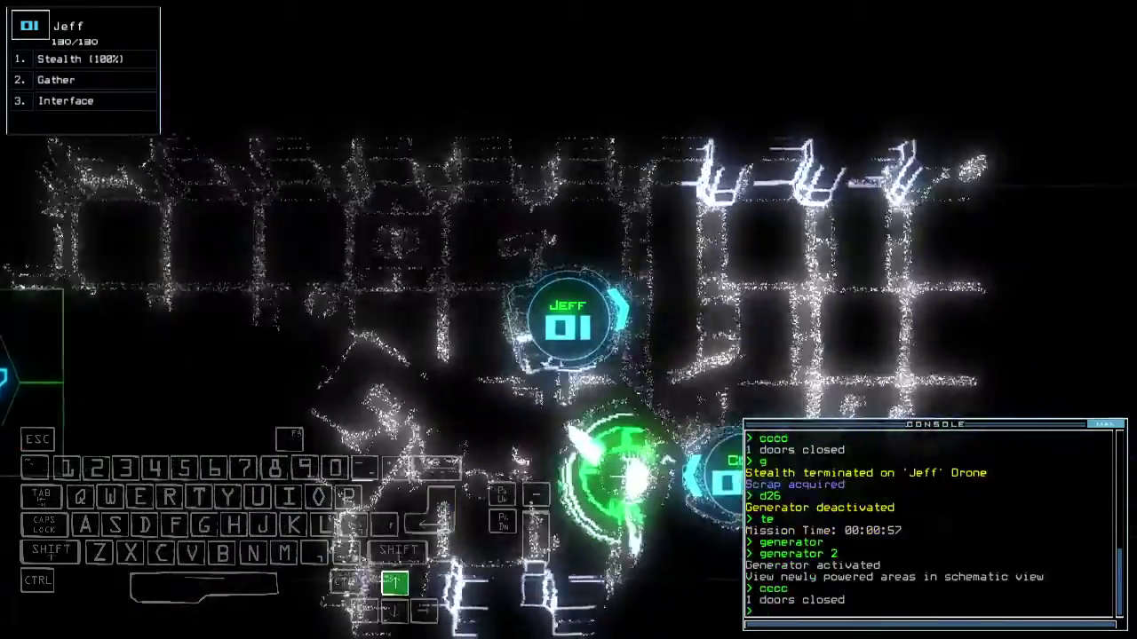
key("Up")
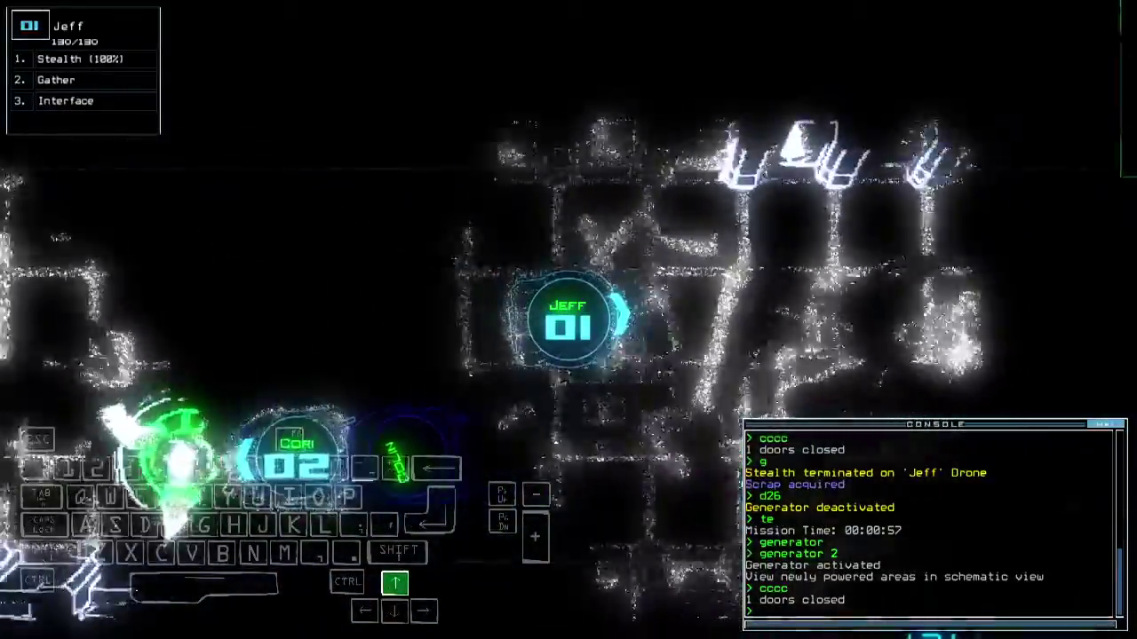
key("Up")
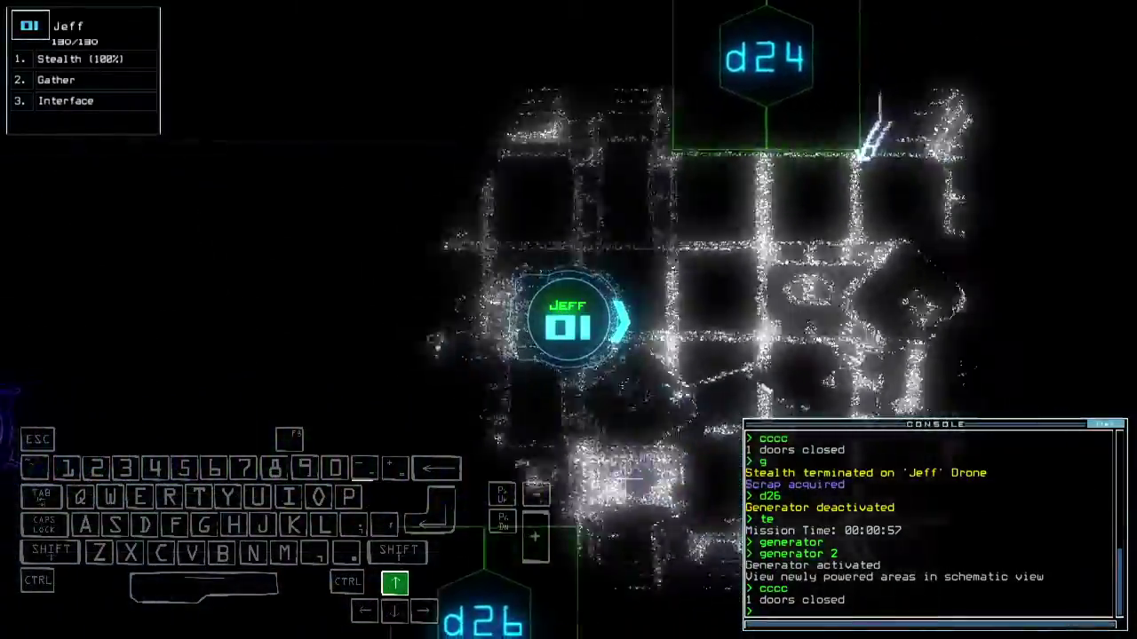
type("d12")
Open door d12 and gather scrap with Jeff.
key("Return")
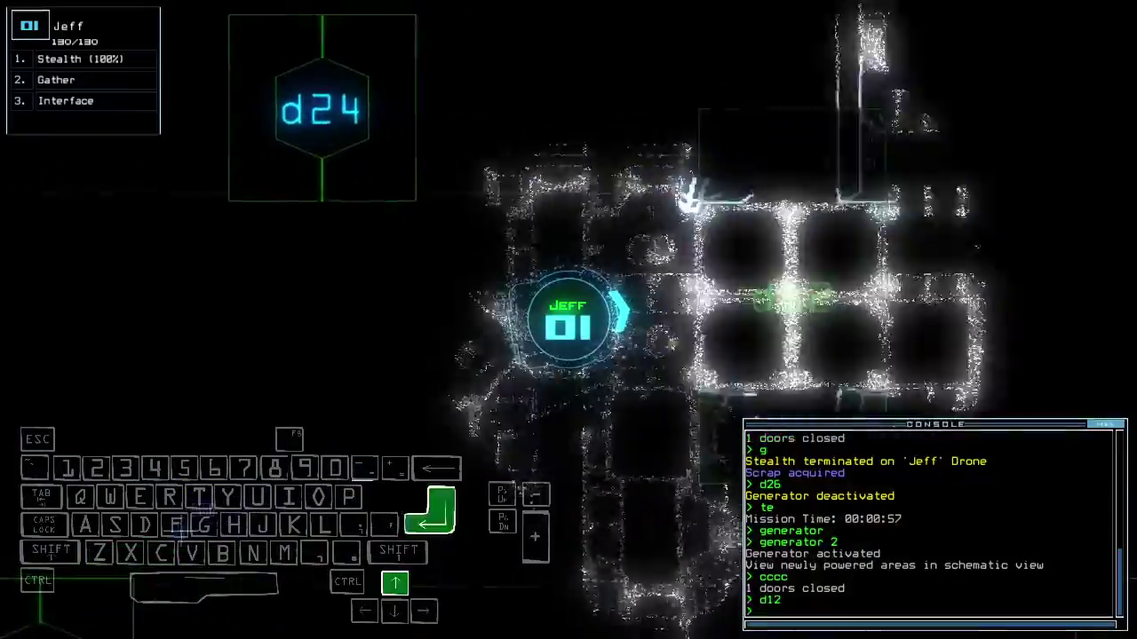
key("Up")
key("Up")
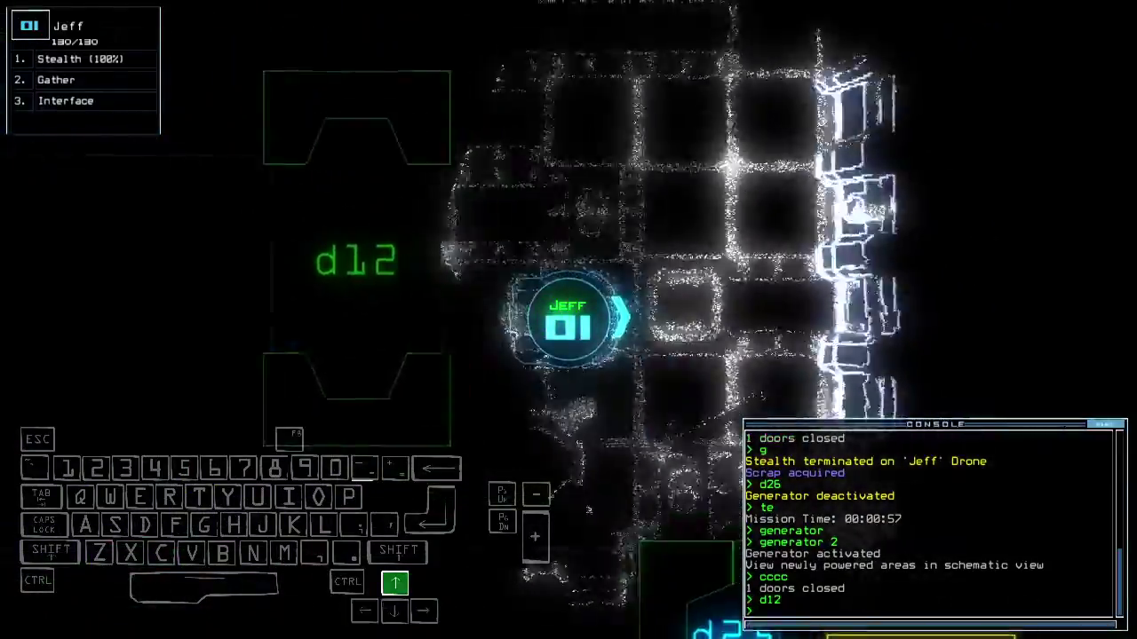
type("g")
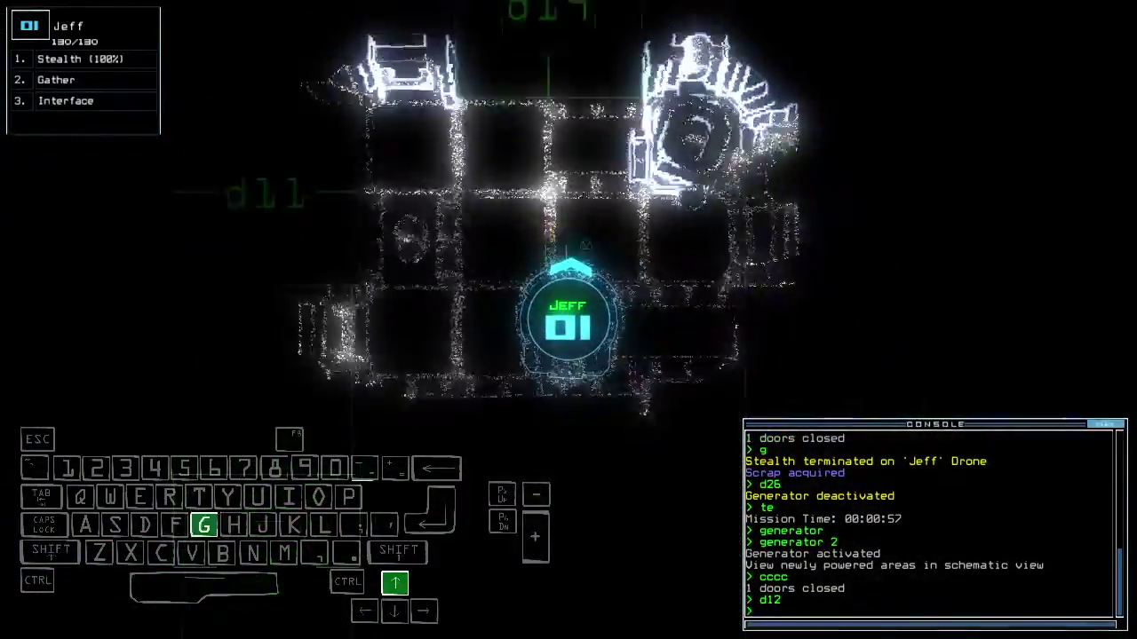
key("Return")
type("7")
Begin re-docking at a7 and steer Cori forward and right.
key("Return")
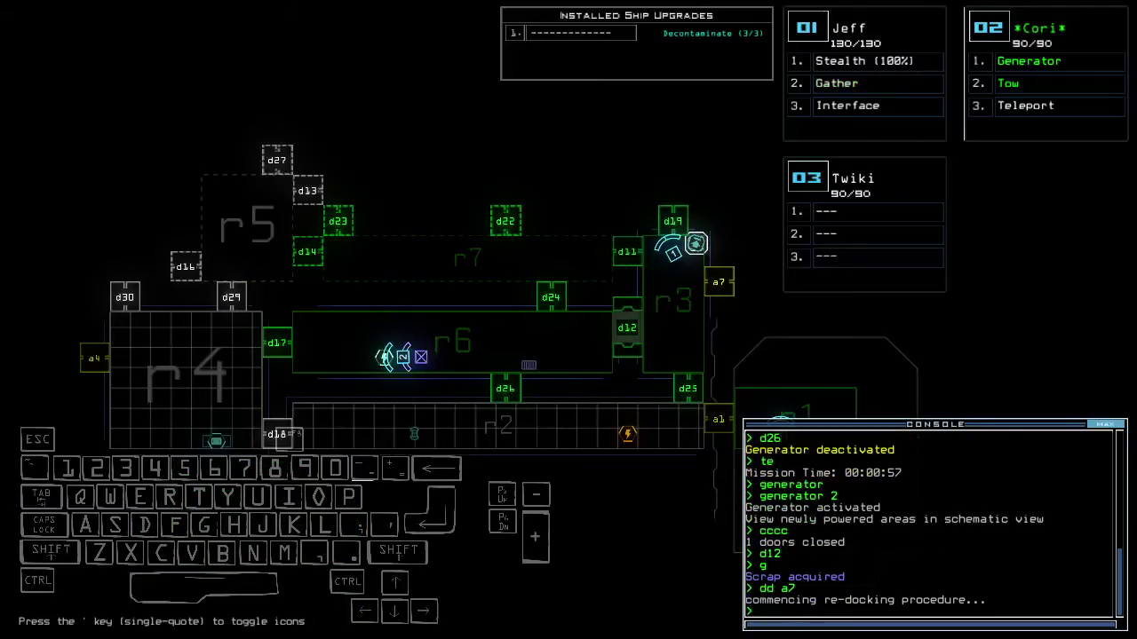
key("Up")
key("Right")
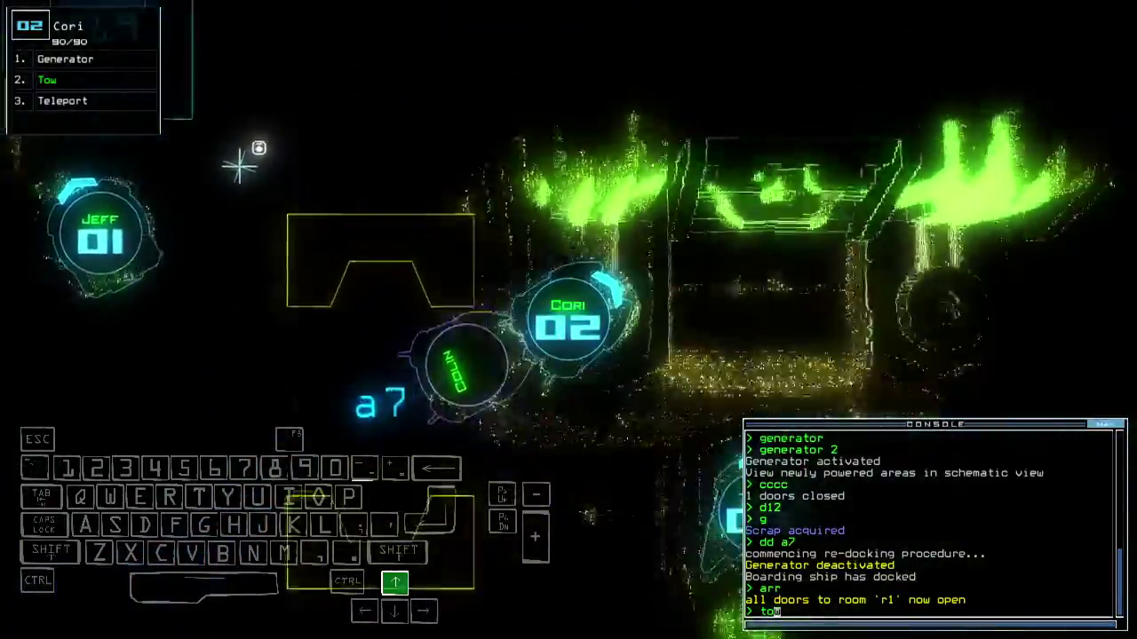
key("Right")
Have Cori drop the towed salvage, pick up Reroute Power and back toward the dock.
key("Return")
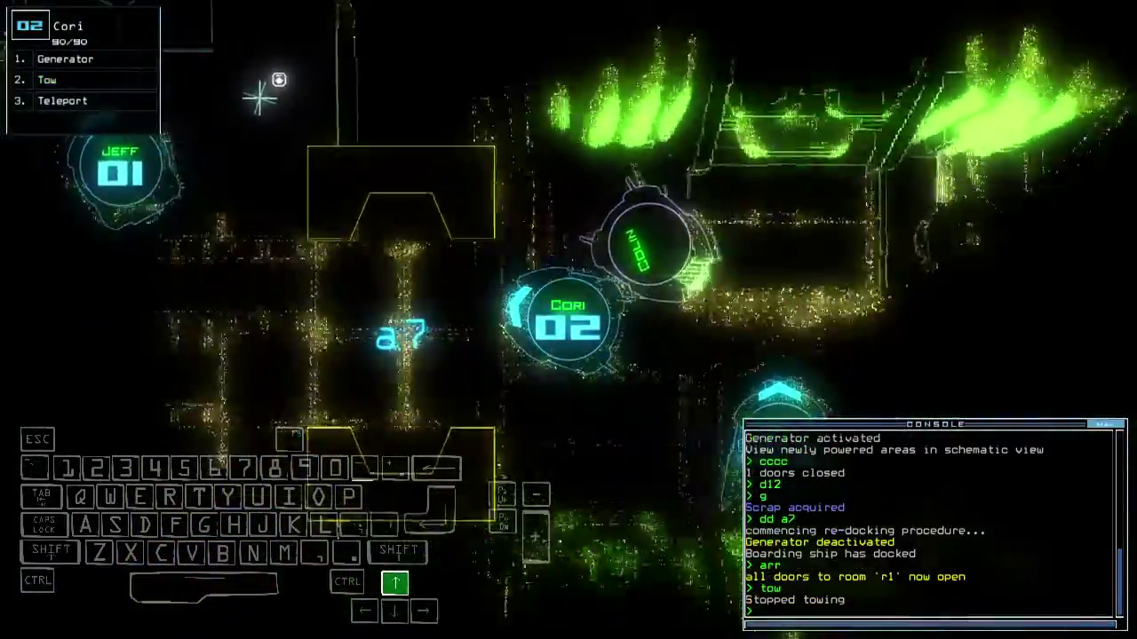
type("tow")
key("Return")
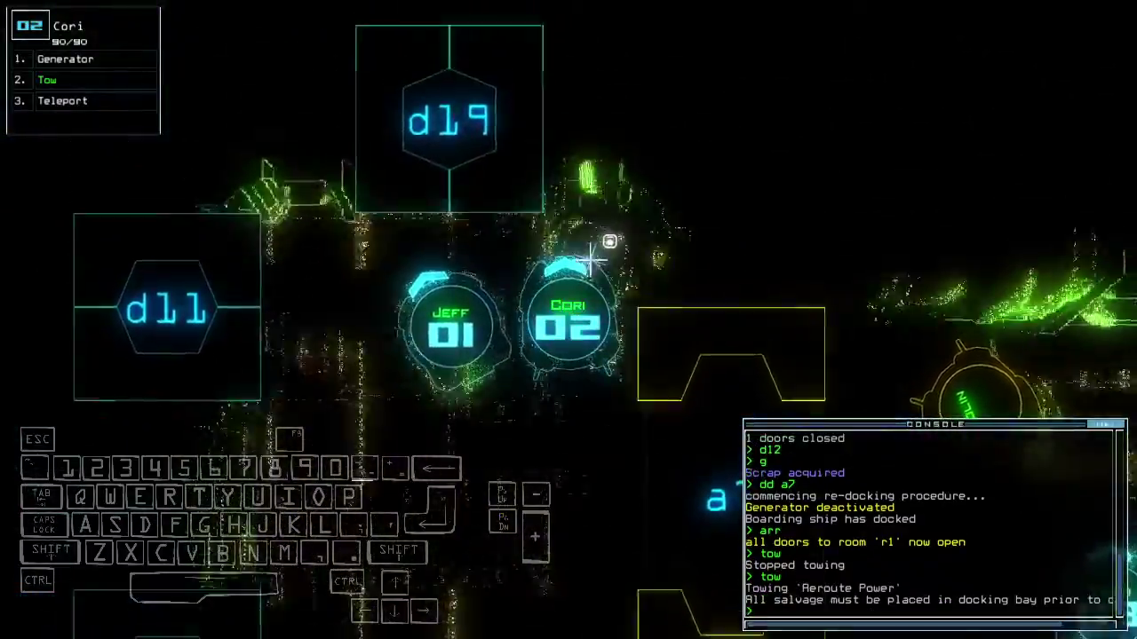
key("Left")
key("Down")
type("t")
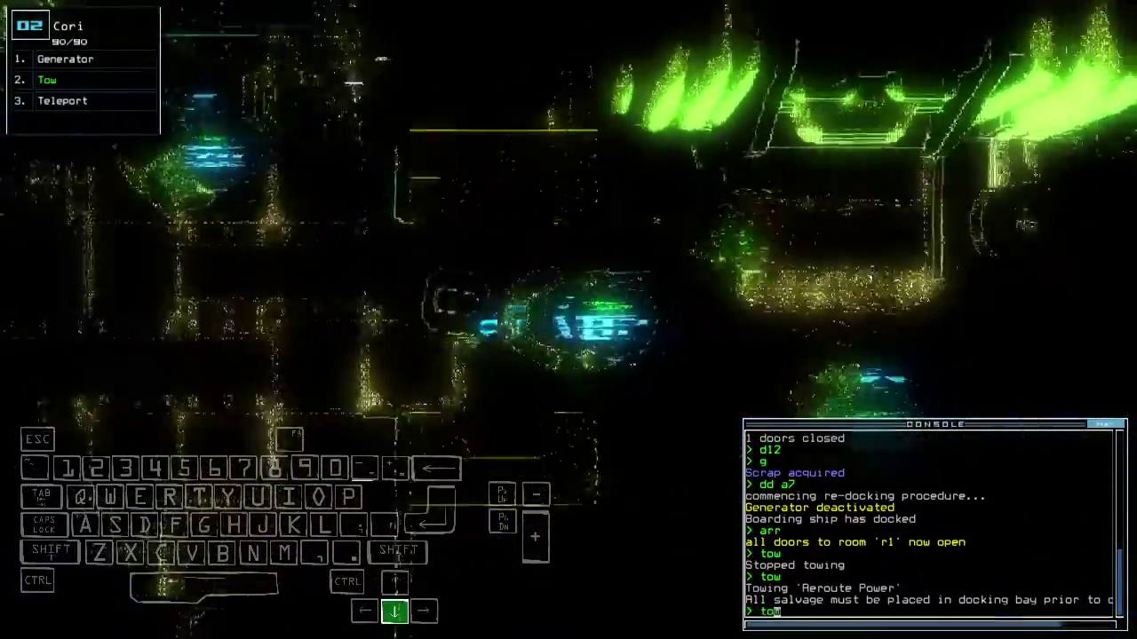
type("ow")
key("Return")
type("swap")
Swap the Tow module onto Twiki and view drone 1's camera.
key("Return")
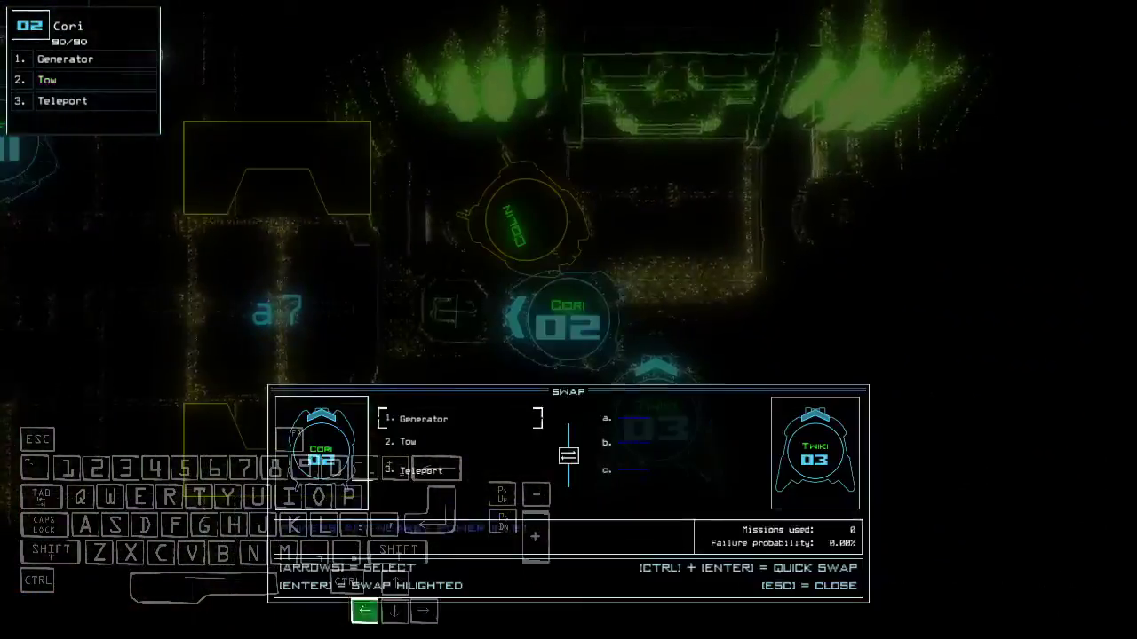
key("Escape")
type("teleport 2 r6")
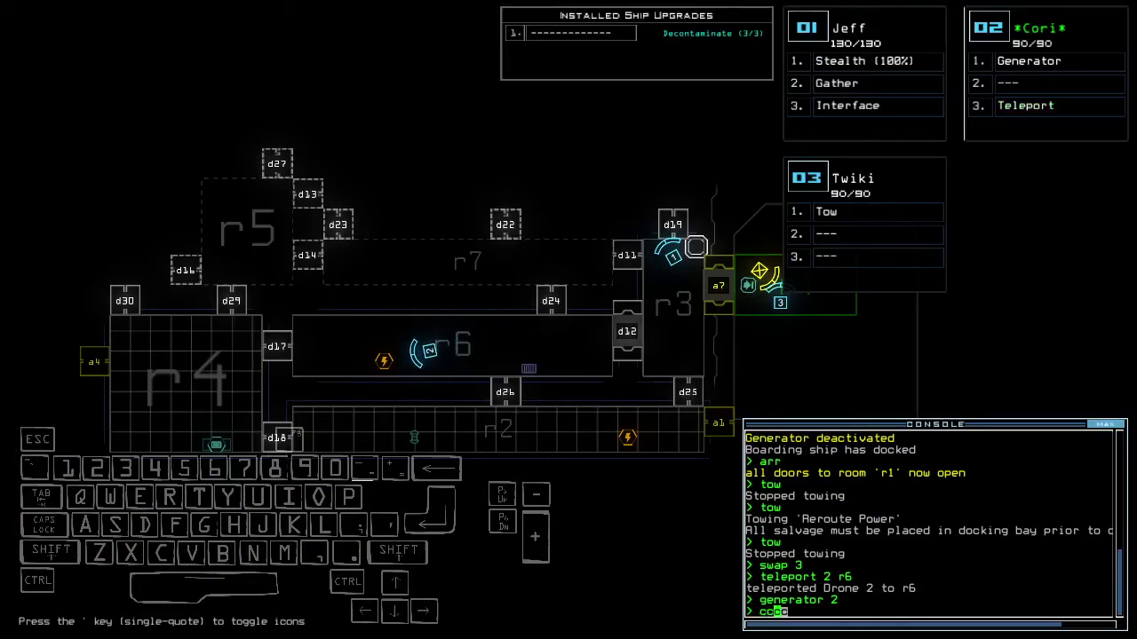
key("Tab")
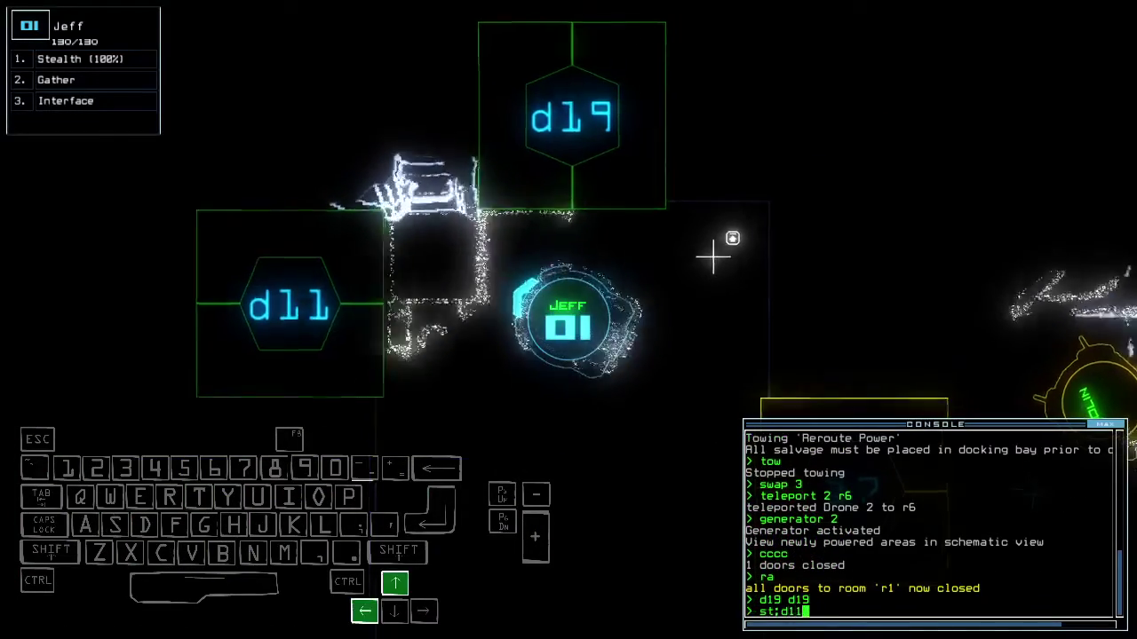
Engage stealth opening d11, check room r7 for items, and toggle r7's doors.
key("Return")
type("i")
key("Return")
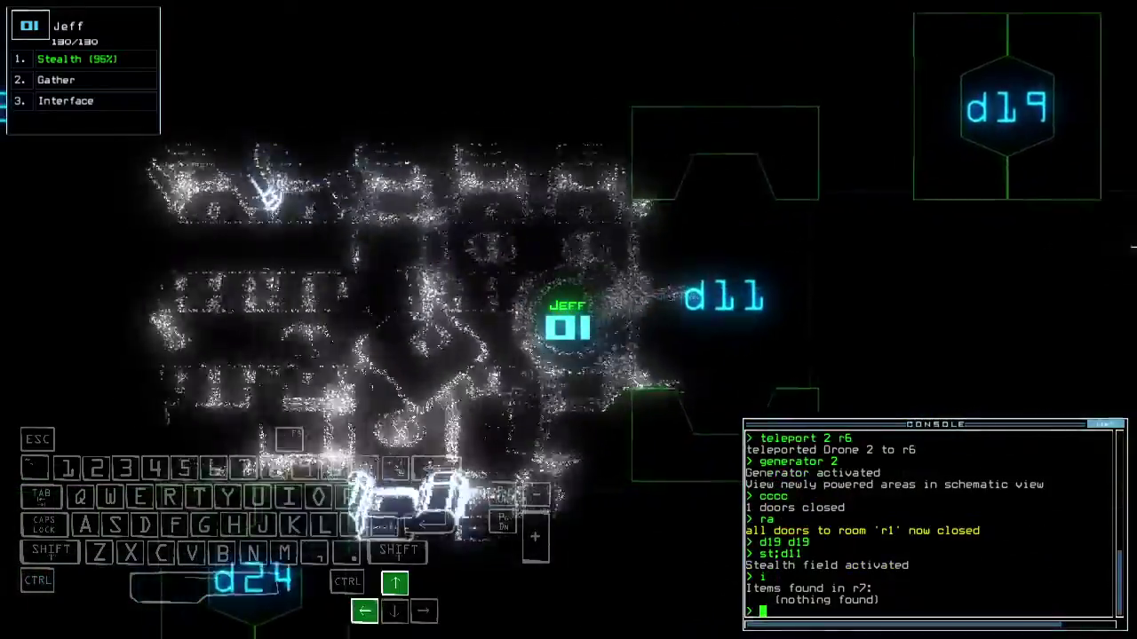
type("xx r7")
key("Return")
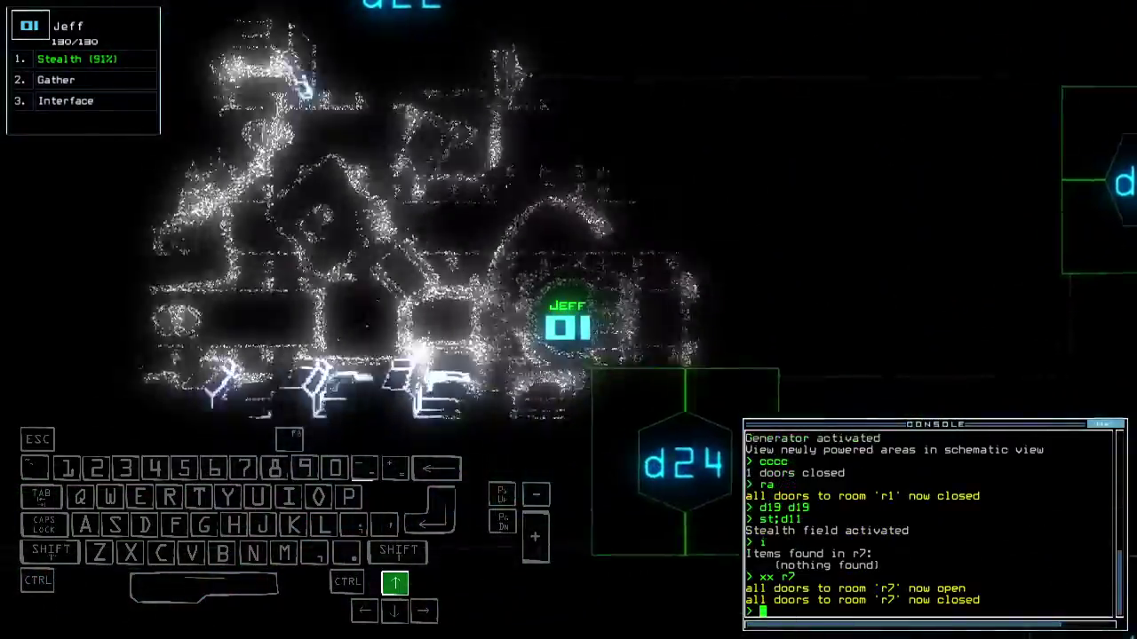
key("Tab")
type("d1")
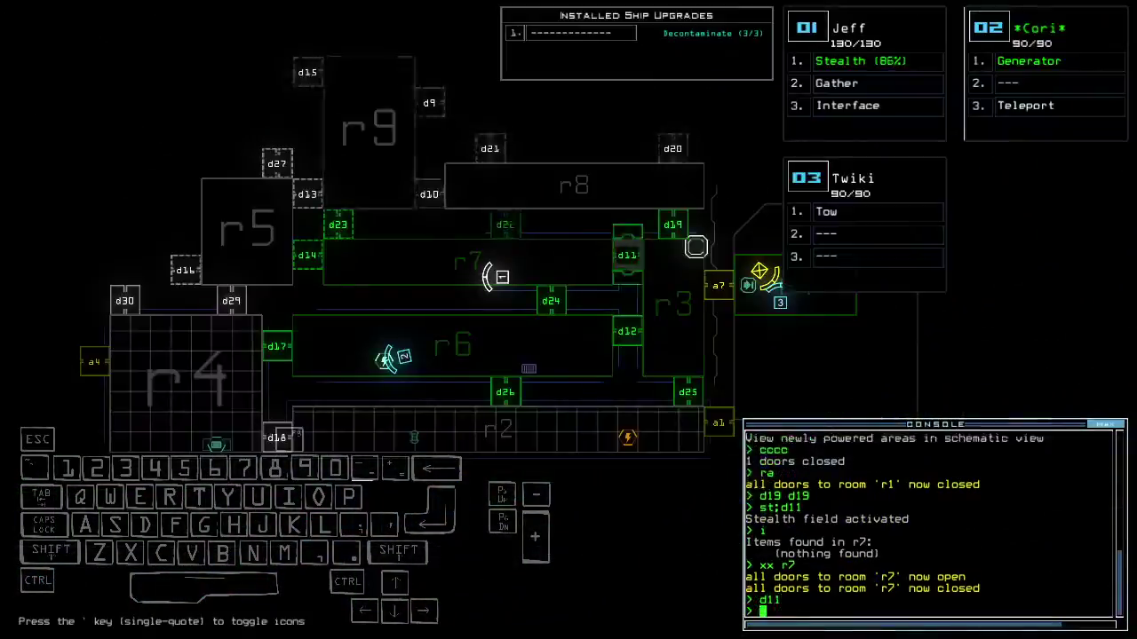
key("Tab")
key("Tab")
key("Tab")
Steer Jeff through door d11 and toggle it behind him.
key("Down")
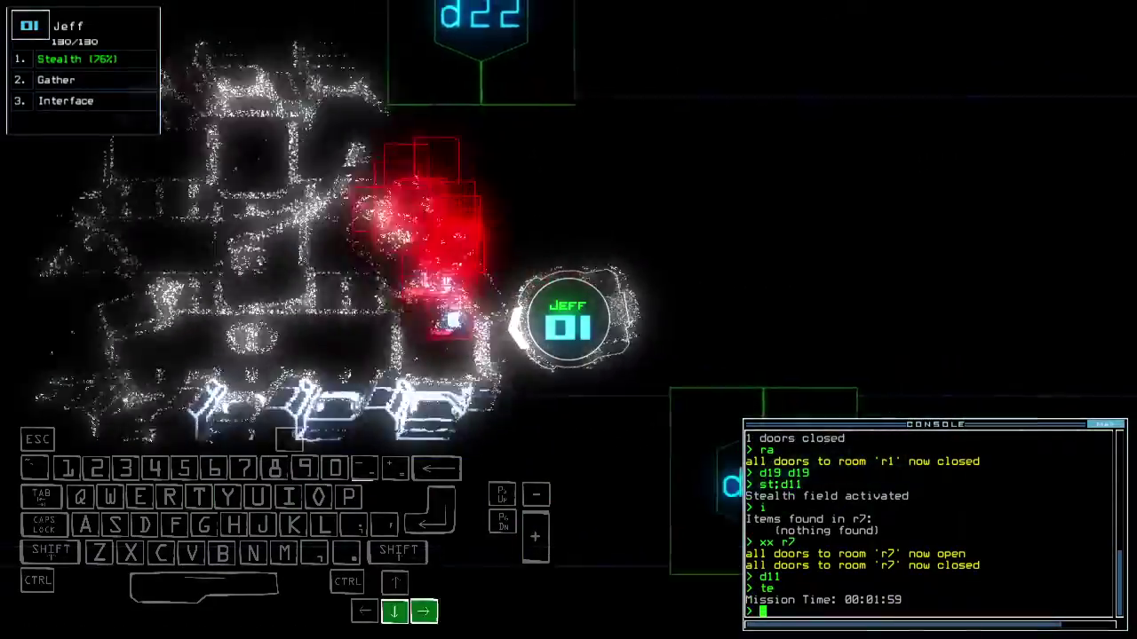
key("Down")
type("d11")
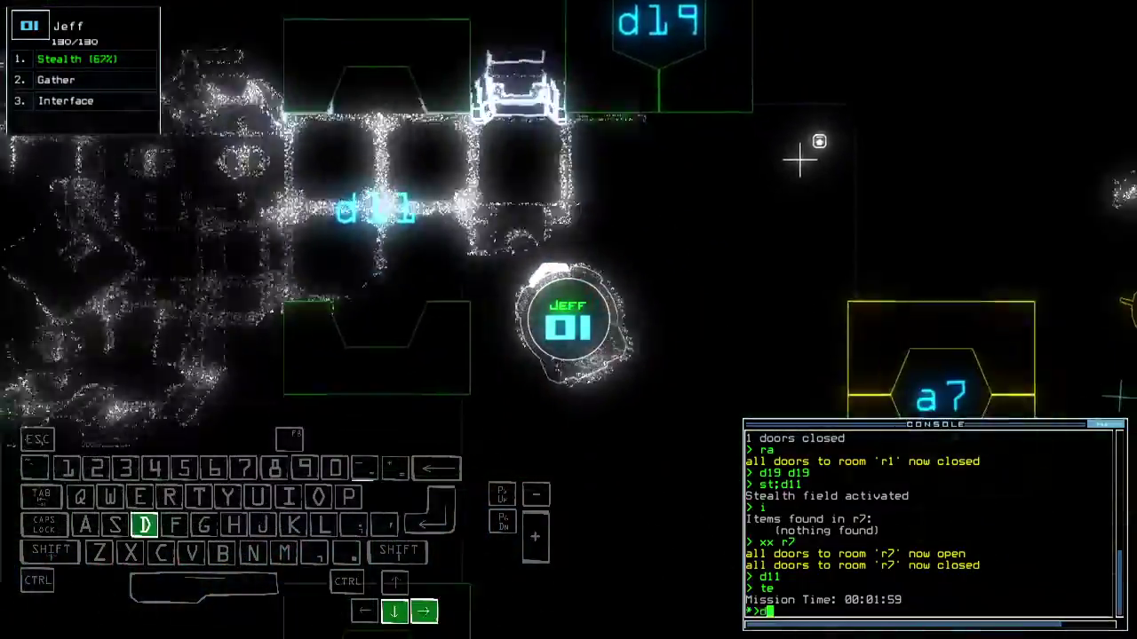
key("Return")
type("d11")
key("Return")
type("d1")
key("Left")
type("2")
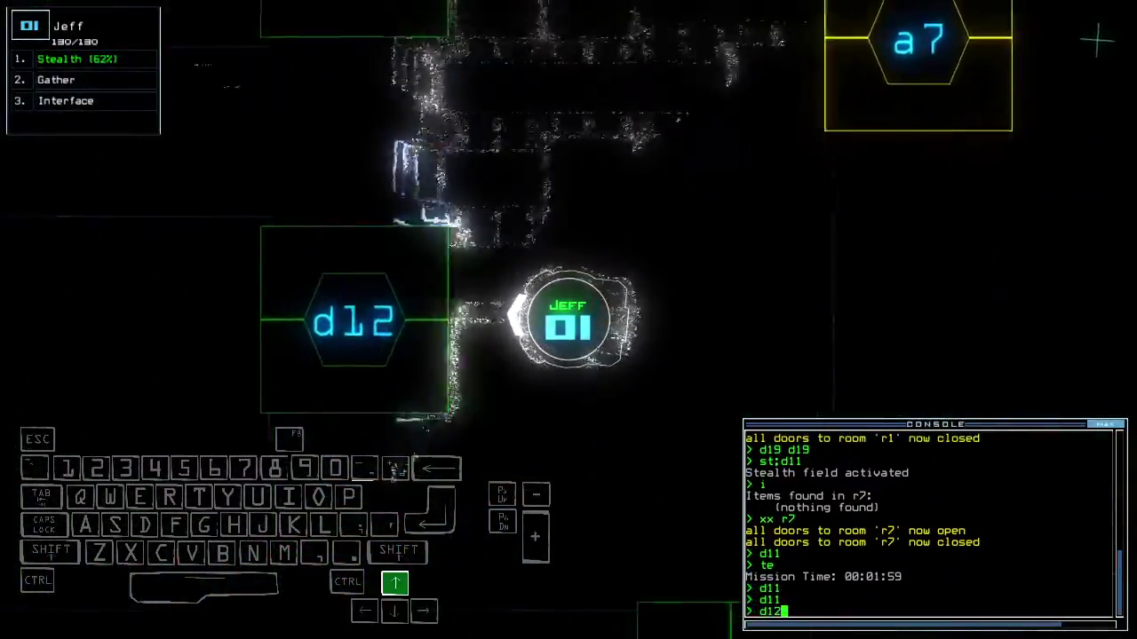
Take Jeff through d12 and d26 into r2, send drone 2 toward r2, and close doors.
key("Return")
type("d12")
key("Return")
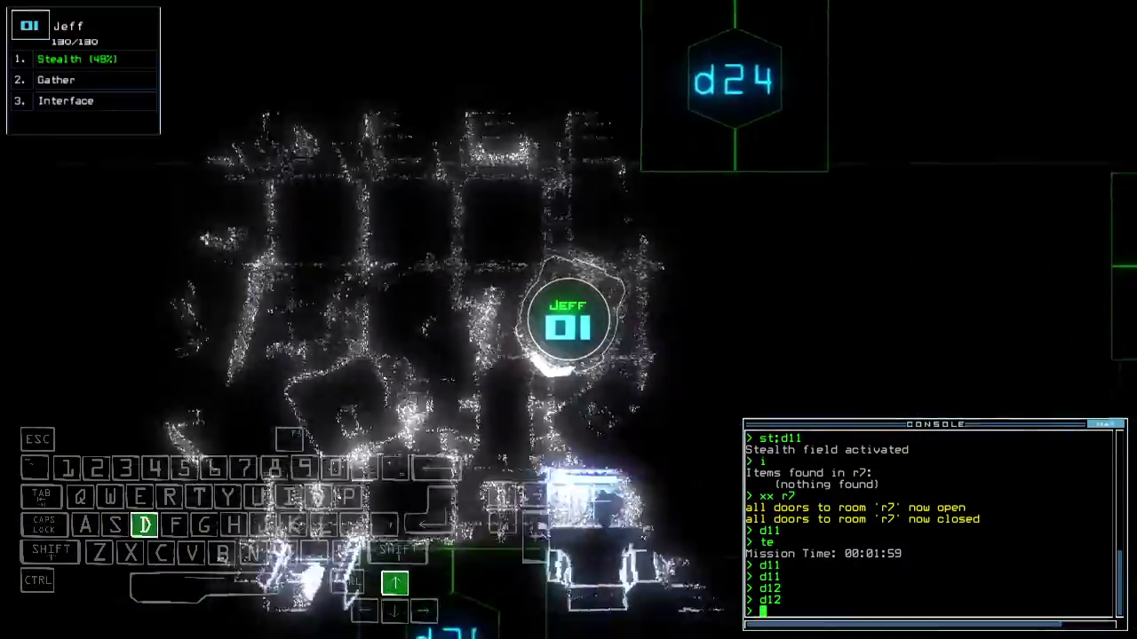
type("d26")
key("Return")
type("navigate 2")
key("Return")
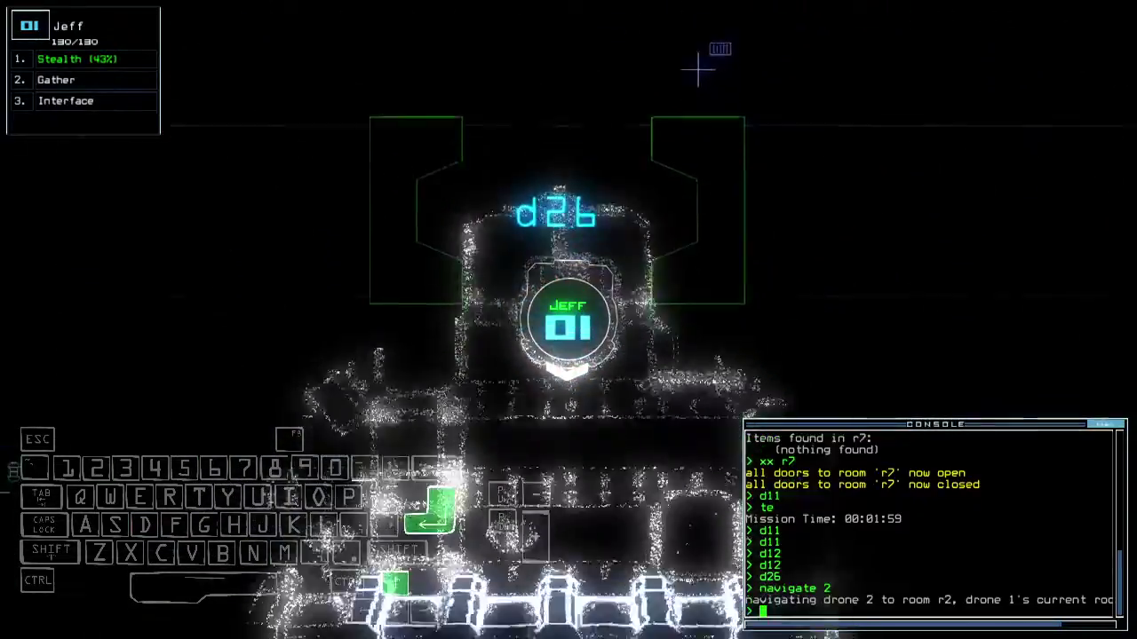
type("cccc")
key("Return")
type("teleport 2")
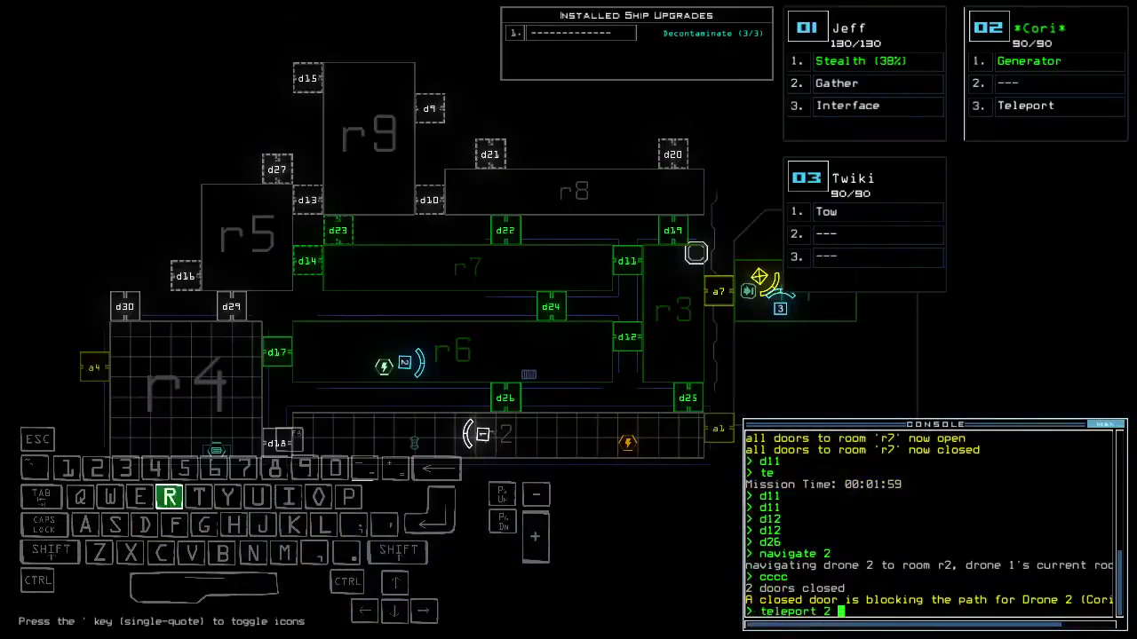
type("generator")
Turn drone 2's generator on, then open d18 into r4 and close the door behind Jeff.
key("Return")
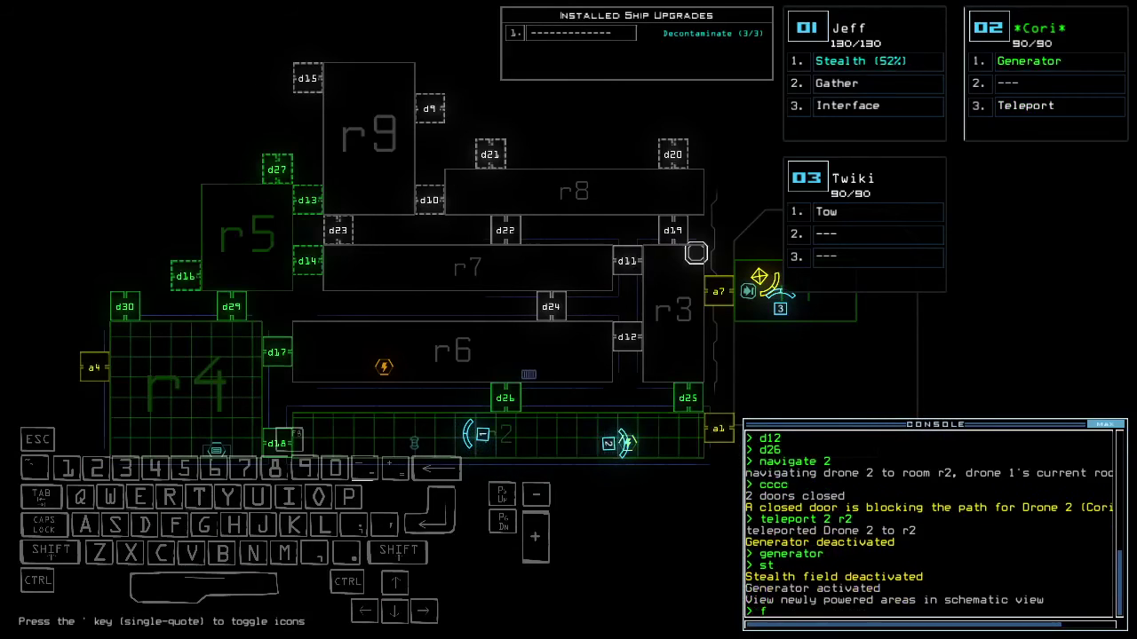
key("Up")
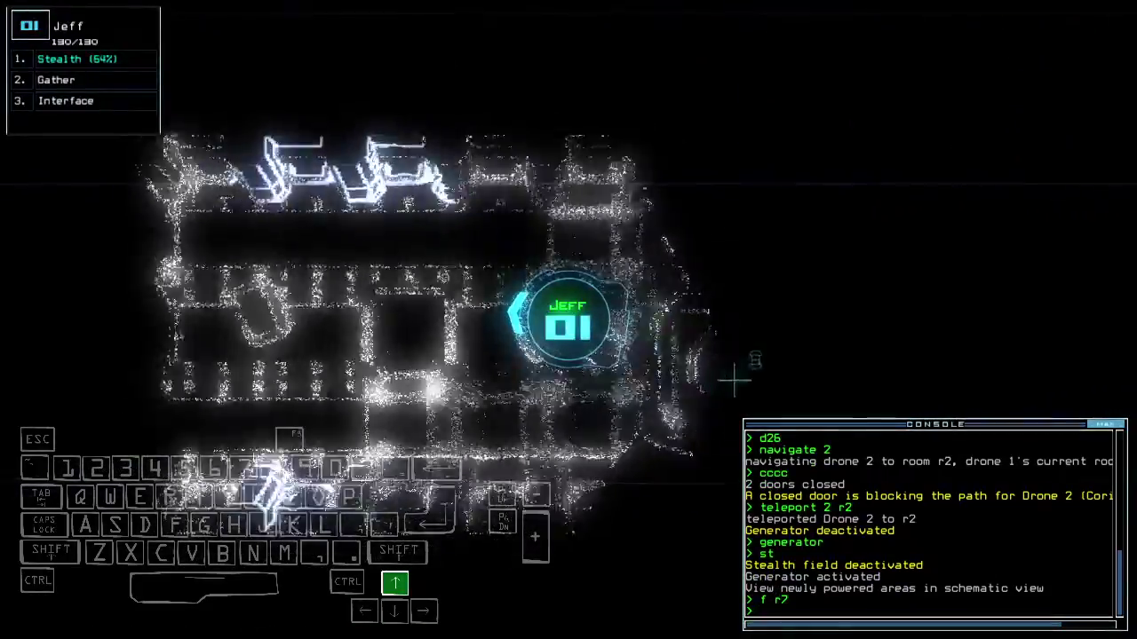
type("d18")
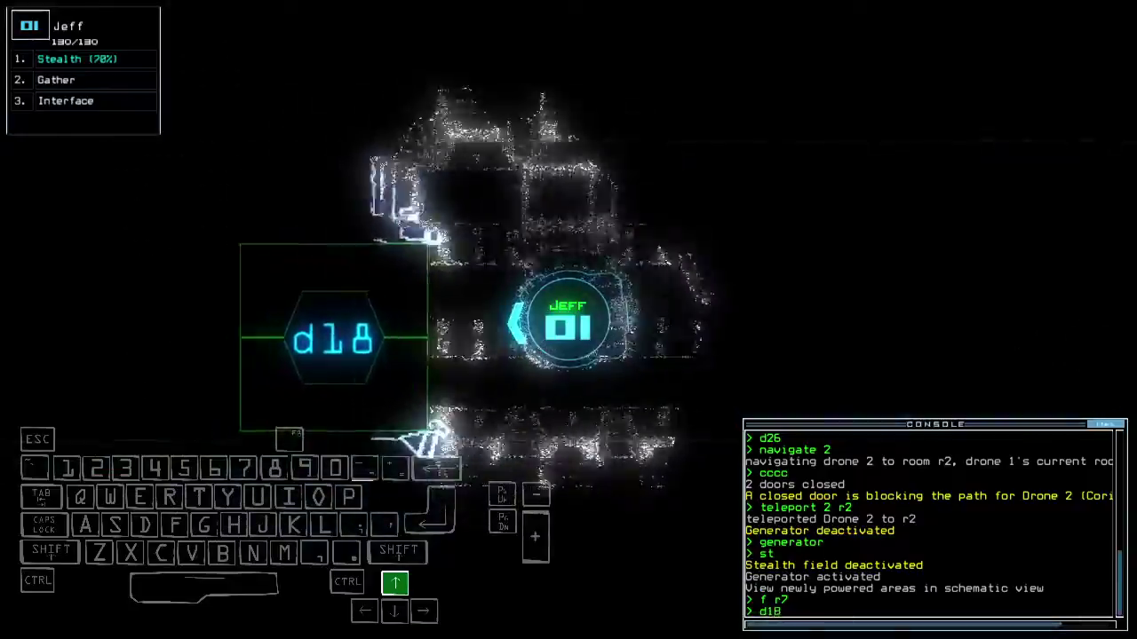
key("Return")
type("cccc")
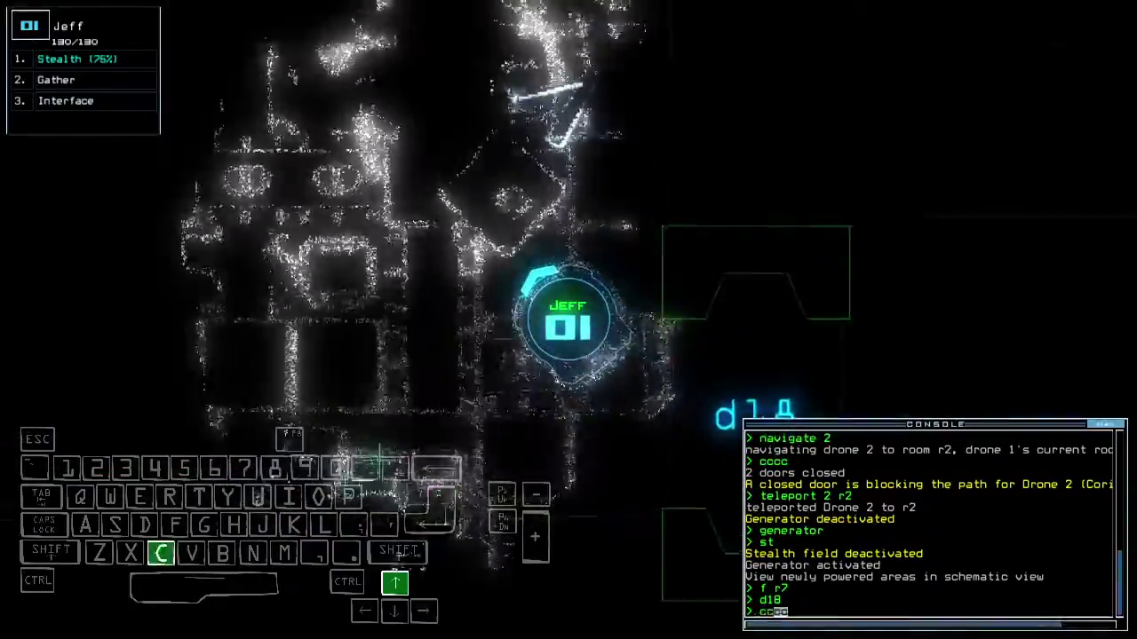
key("Return")
type("st;d29")
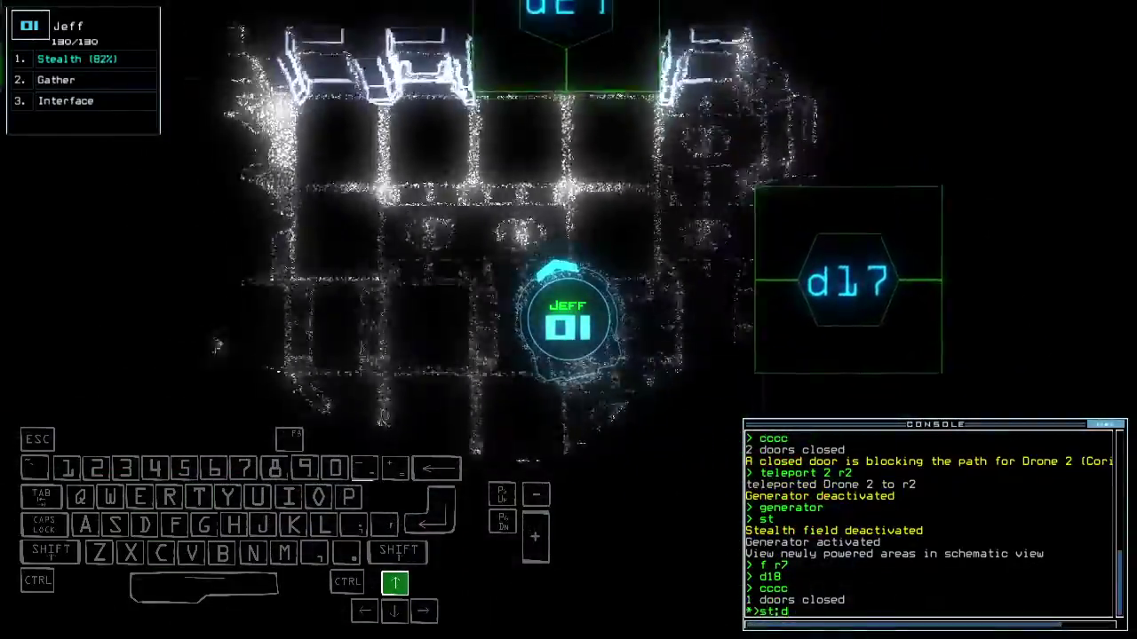
Re-engage stealth opening d29 and drive Jeff through it toward r5.
key("Return")
key("Up")
key("Left")
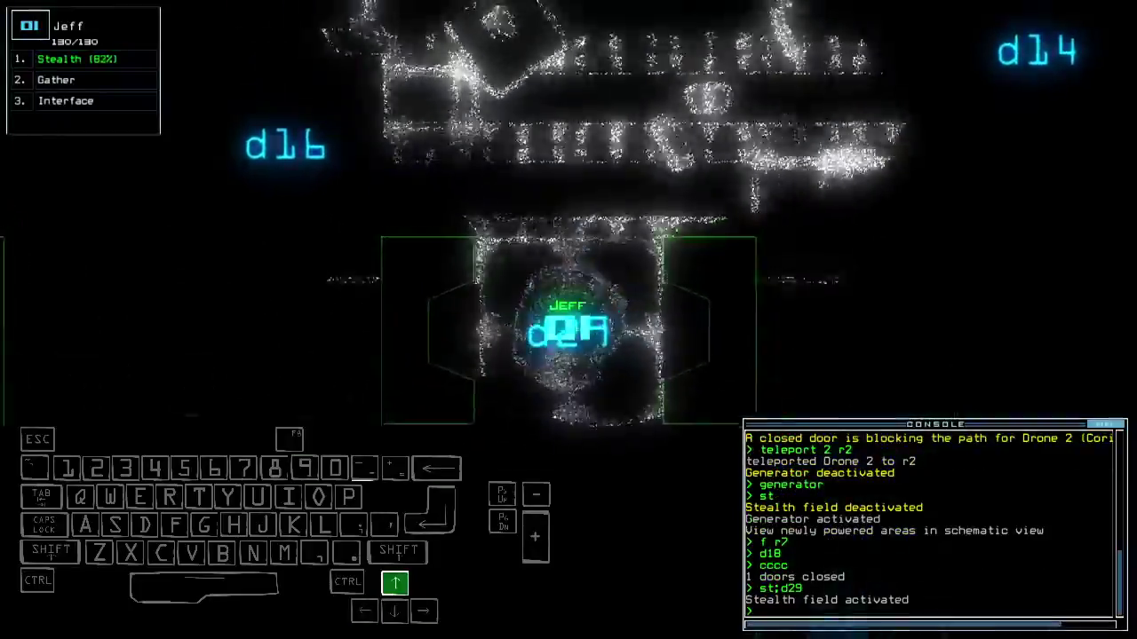
key("Left")
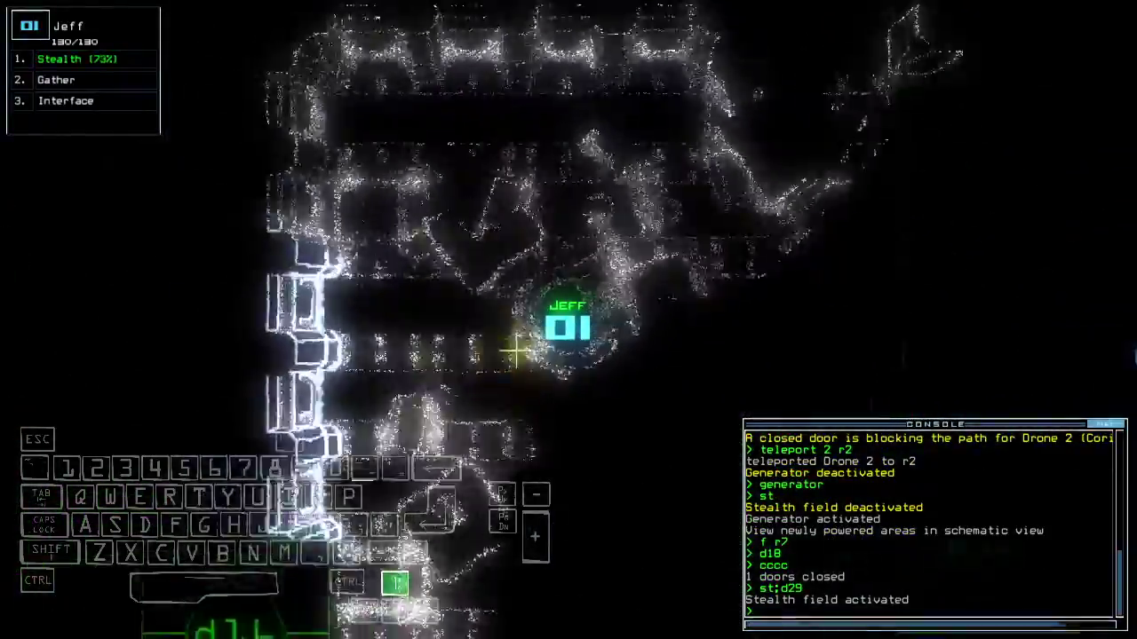
type("g")
Gather the scrap in r5 with Jeff, then reposition Cori and restart her generator.
key("Return")
key("2")
key("Down")
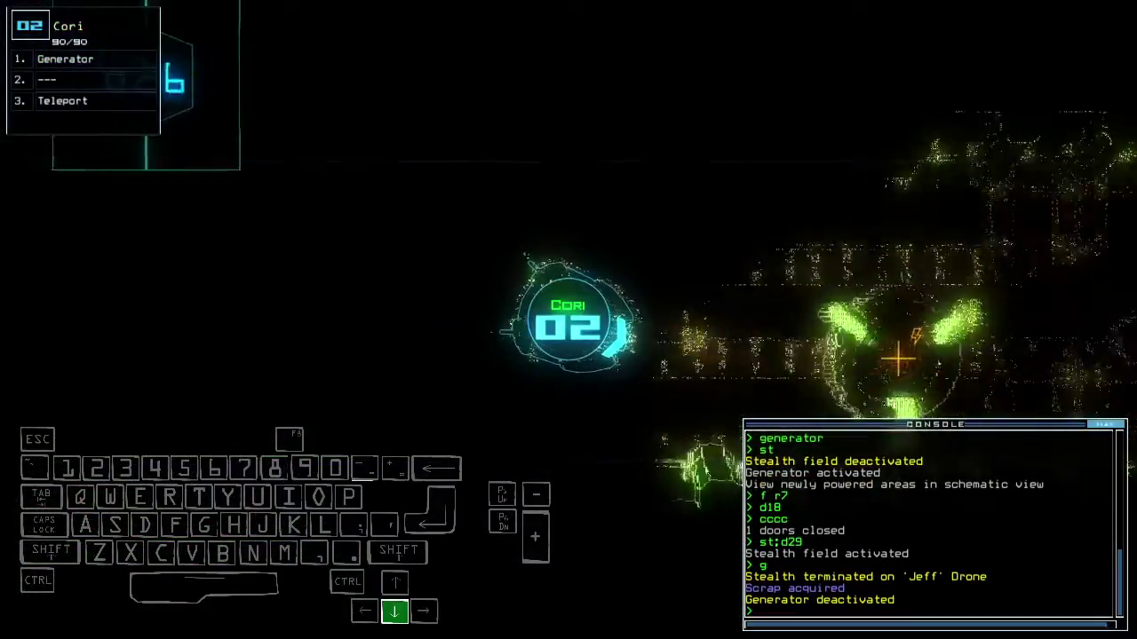
key("Tab")
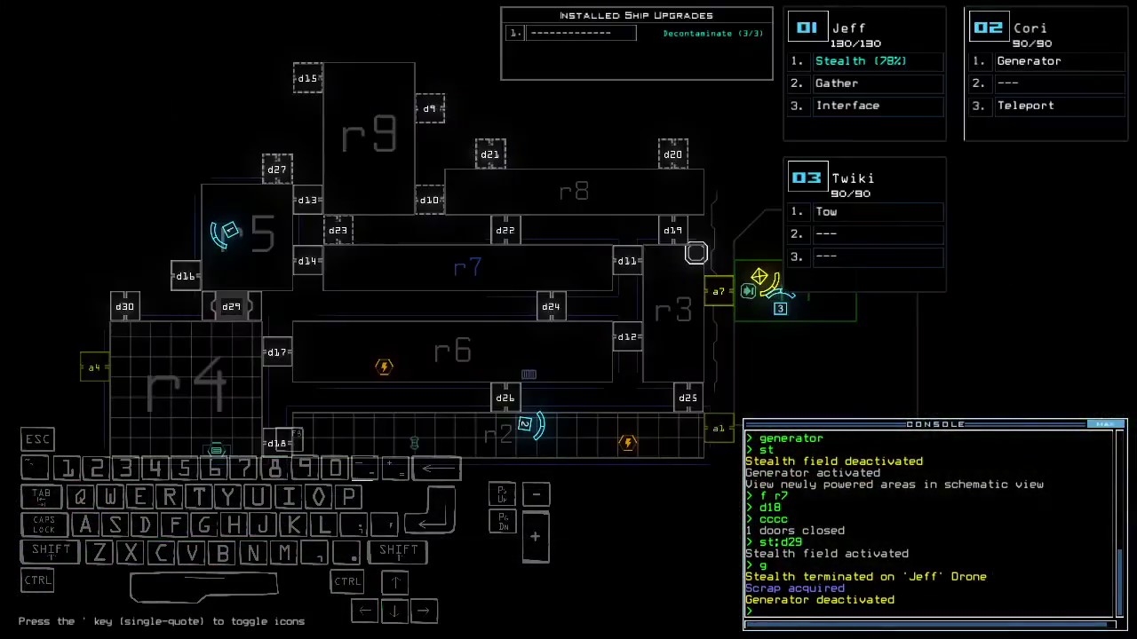
key("Tab")
key("Up")
key("Right")
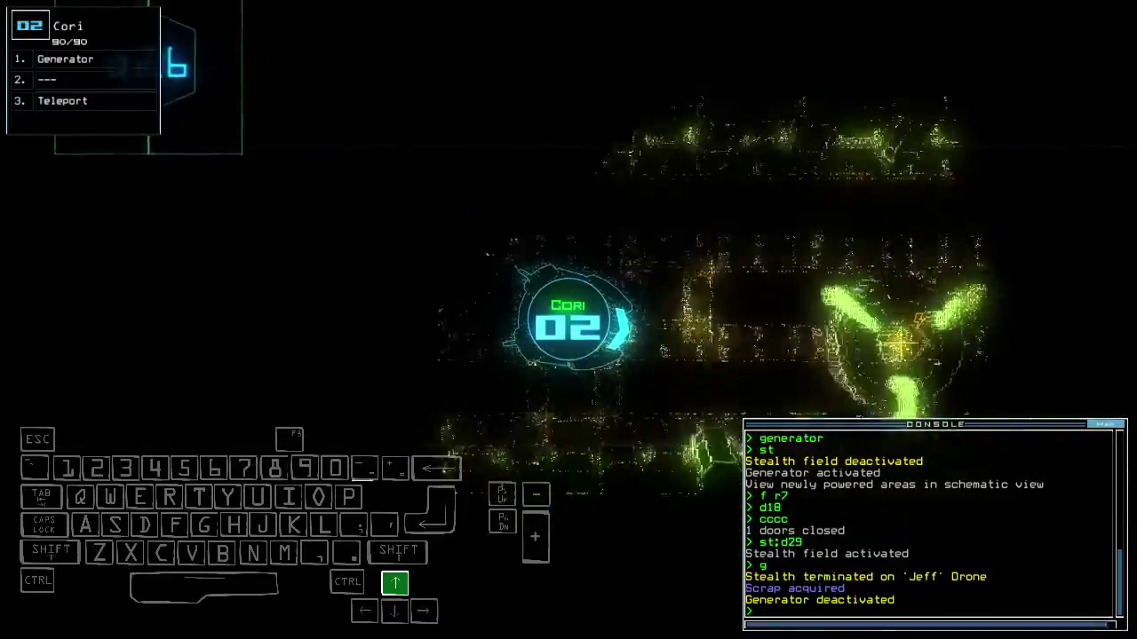
type("generator")
key("Return")
Switch to Jeff and drive him back down the corridor.
key("Tab")
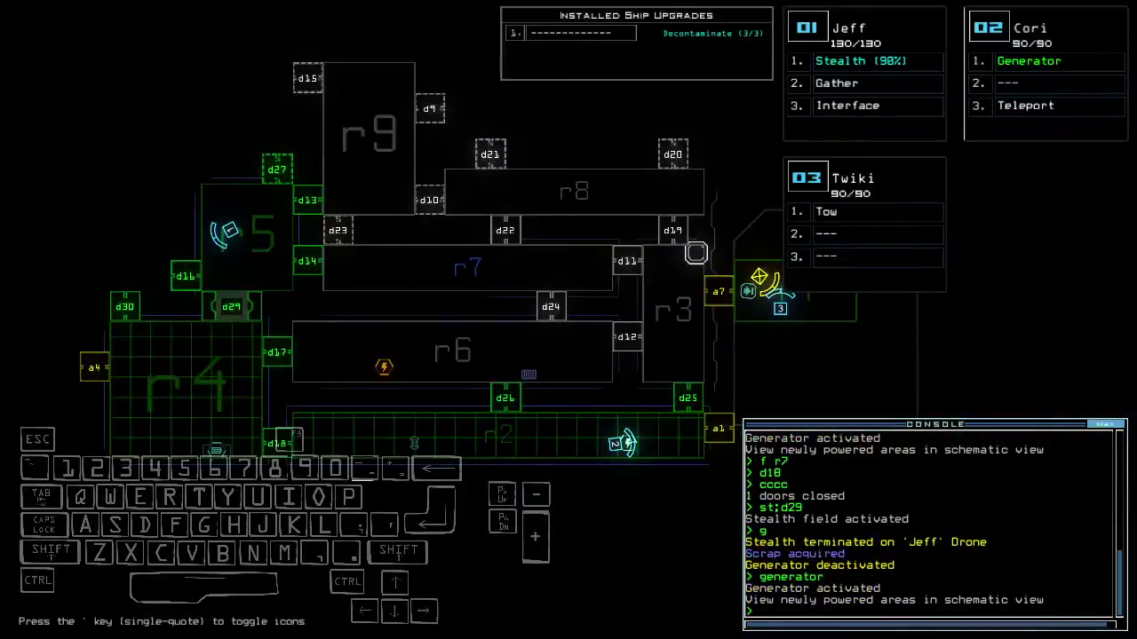
key("1")
key("Up")
key("Left")
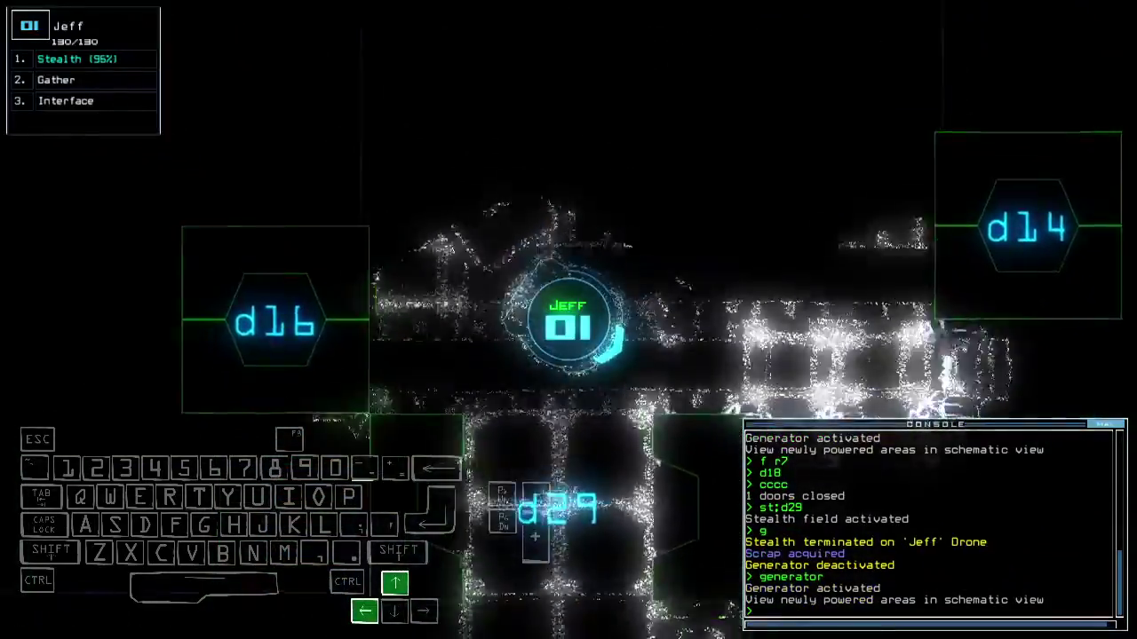
key("Down")
type("c")
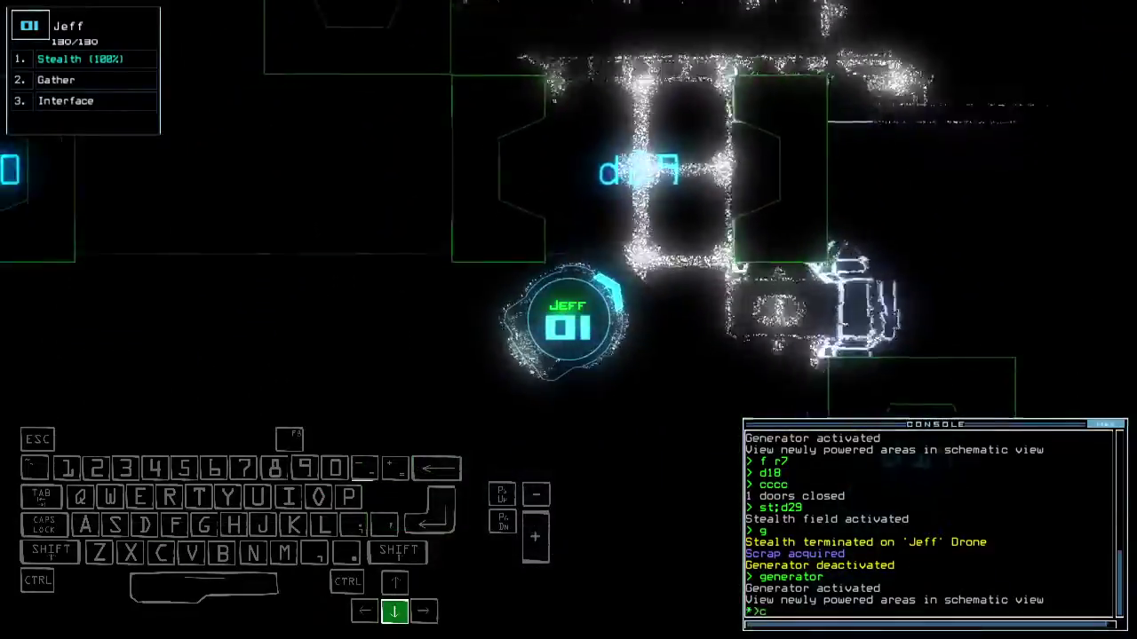
type("d30 d30")
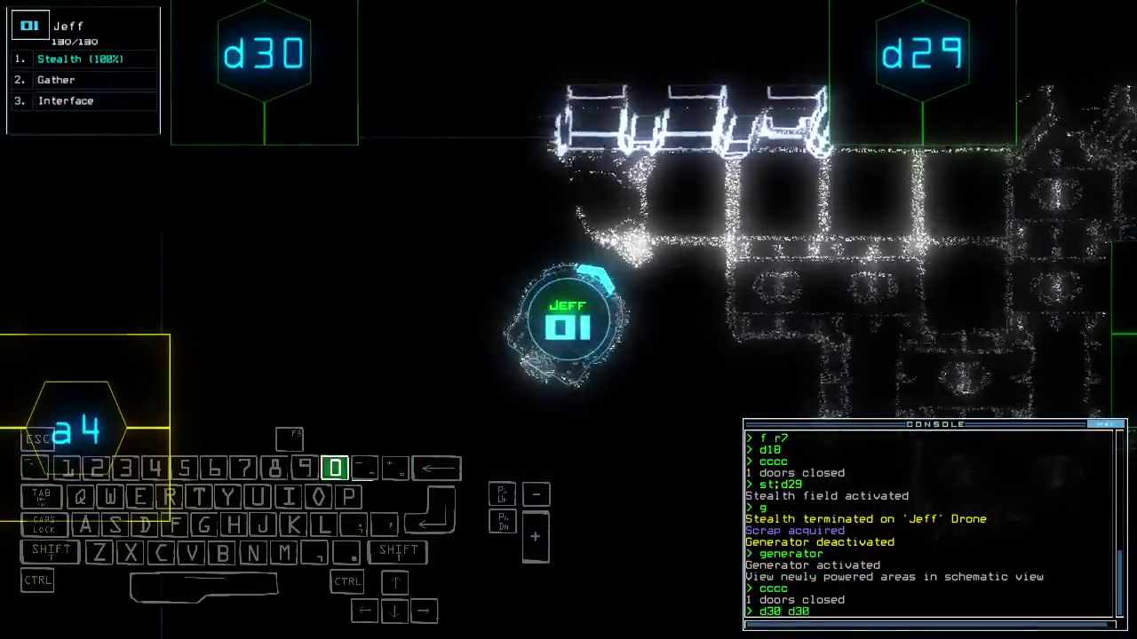
Toggle door d30 to reveal r10, move Jeff to r4, and open door d17.
key("Return")
key("Down")
type("d")
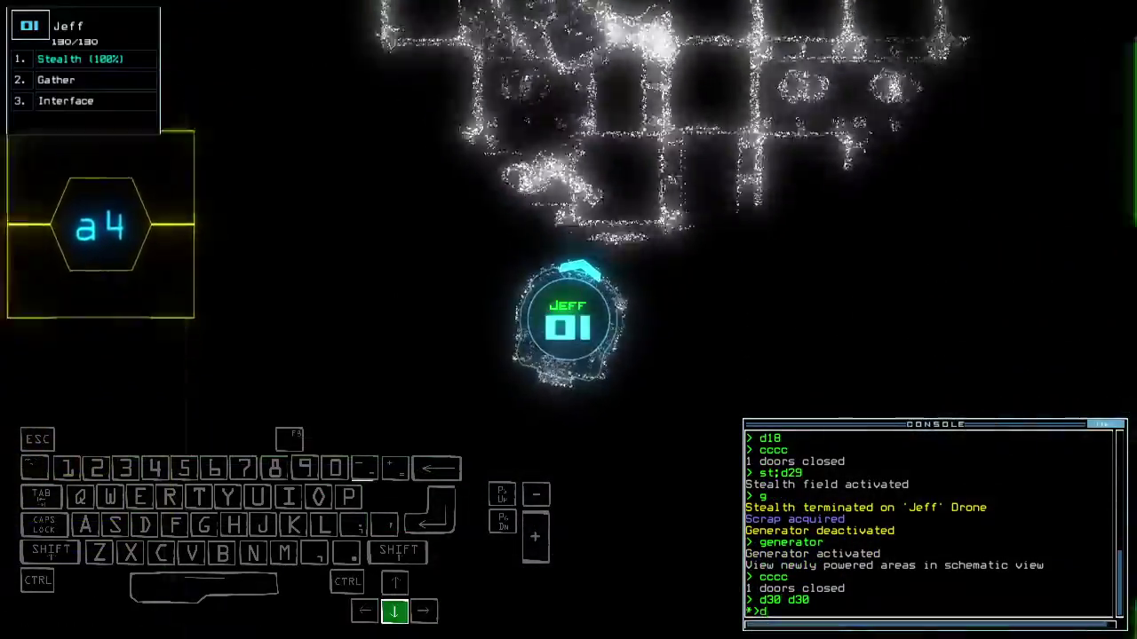
type("17")
key("Return")
key("Tab")
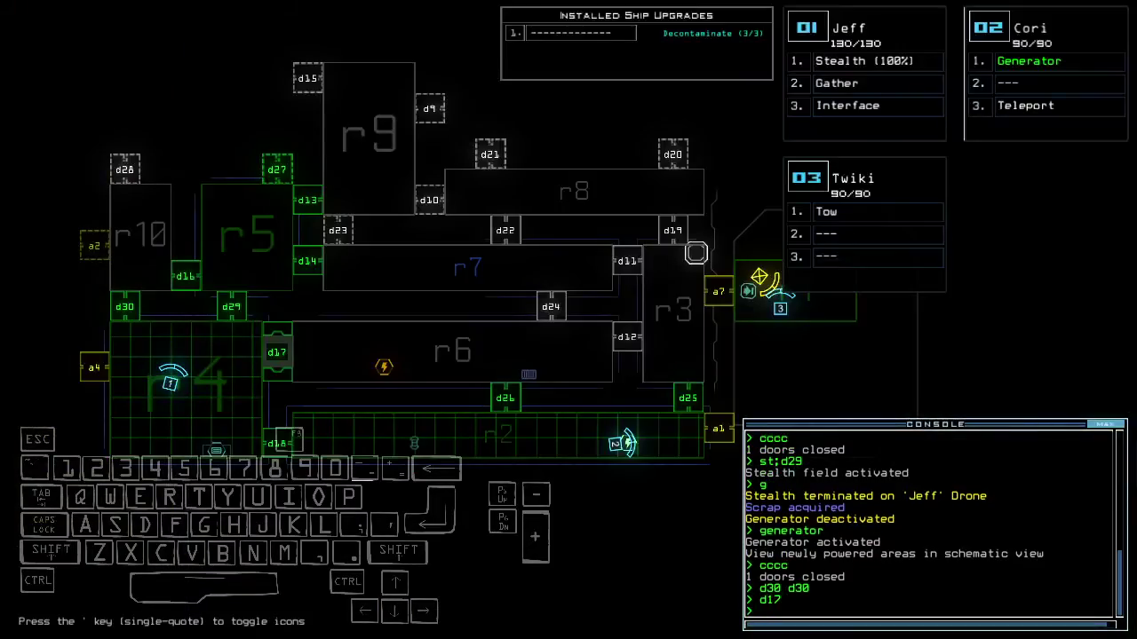
Steer drone 1 through the corridor, opening door d17 and closing nearby doors.
key("space")
type("d30")
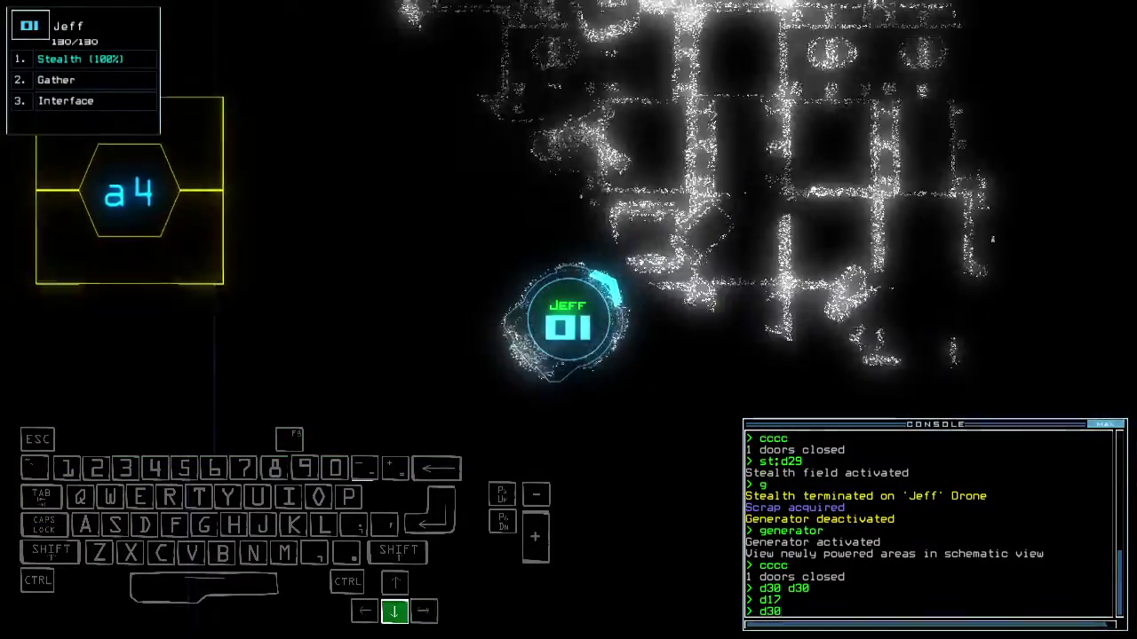
key("Return")
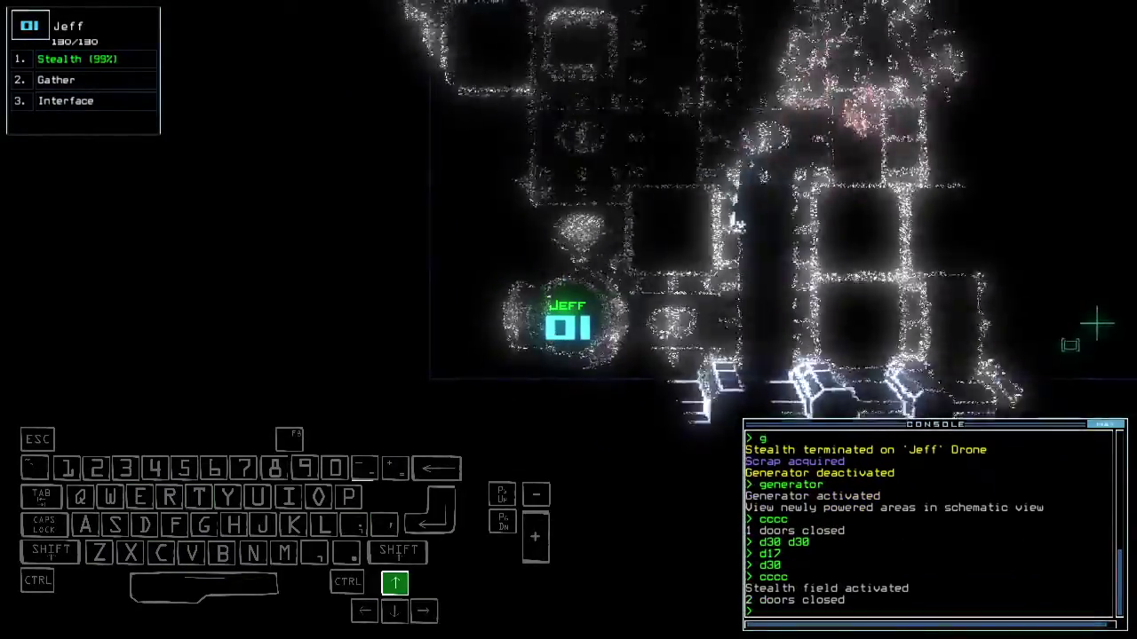
key("Up")
key("Left")
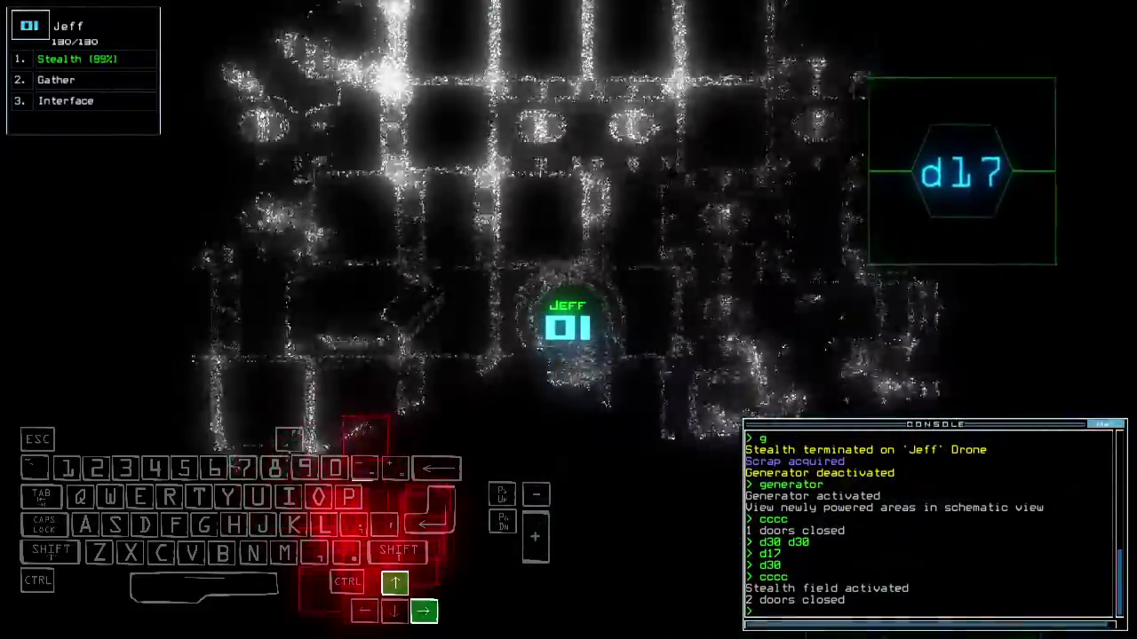
type("d17")
key("Return")
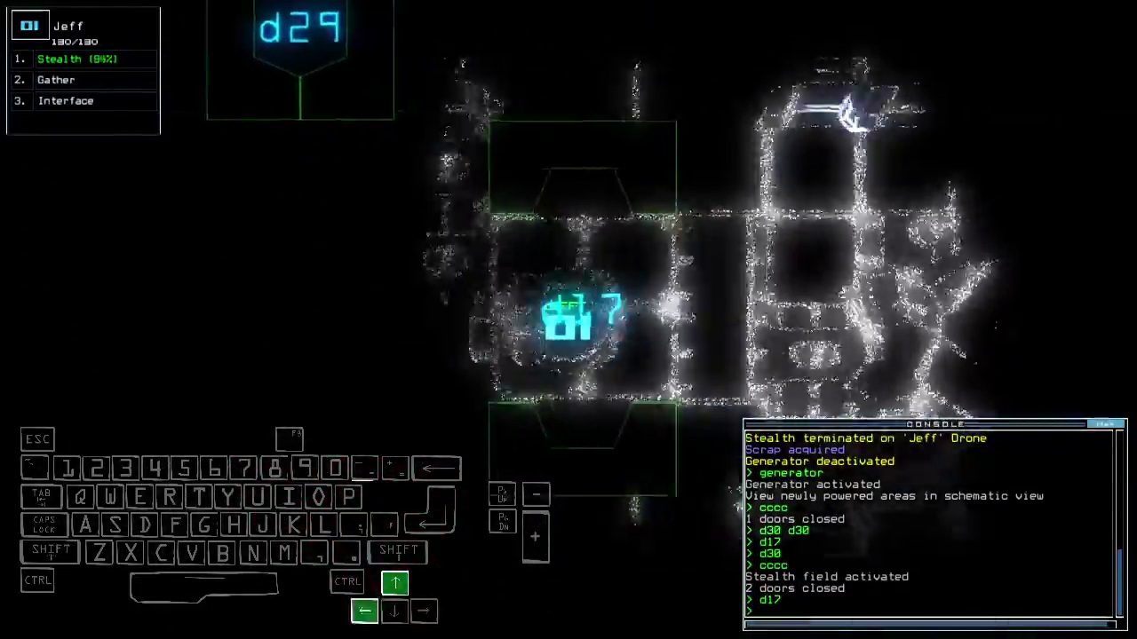
type("cccc")
key("Return")
type("teleport")
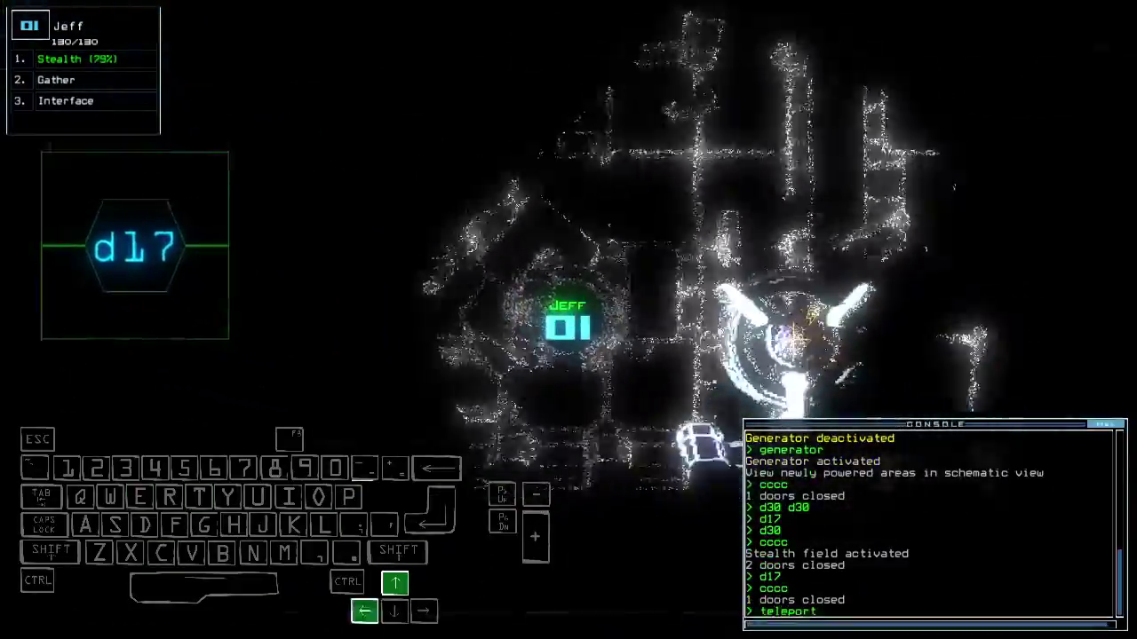
type(" 2 r6")
Teleport drone 2 into r6, start its generator, and drop drone 1's stealth.
key("Return")
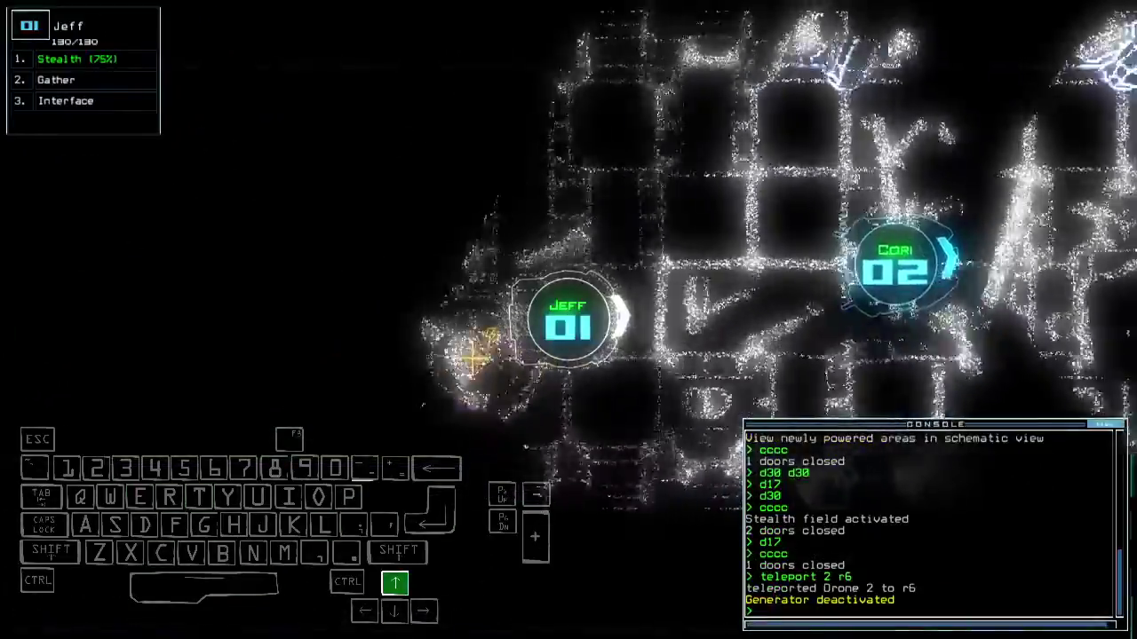
type("generator 2")
key("Return")
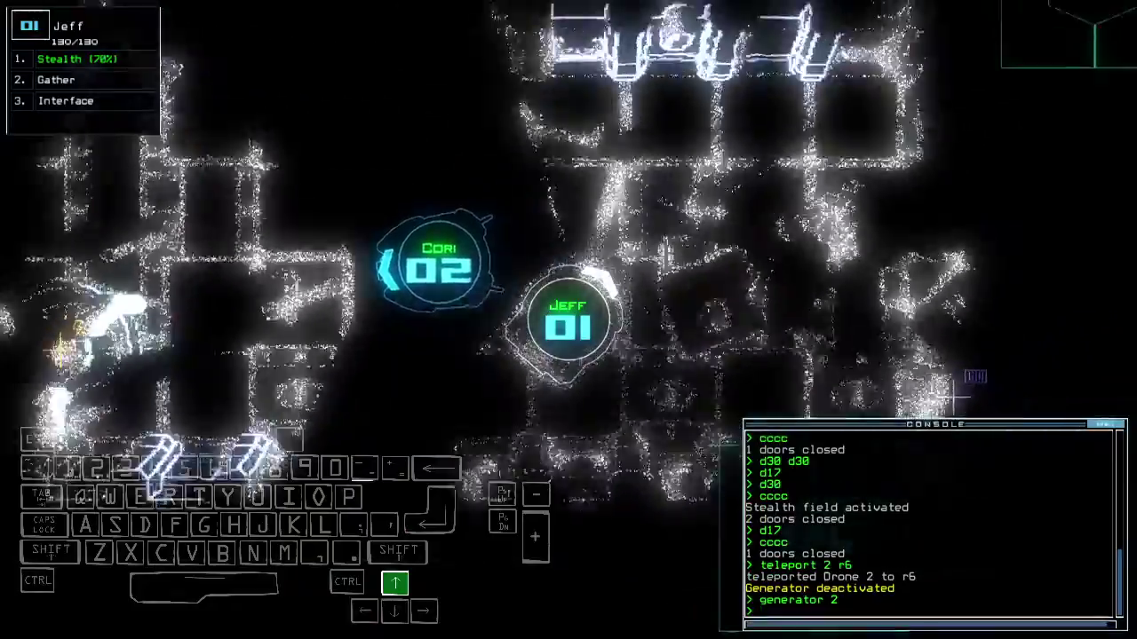
key("Right")
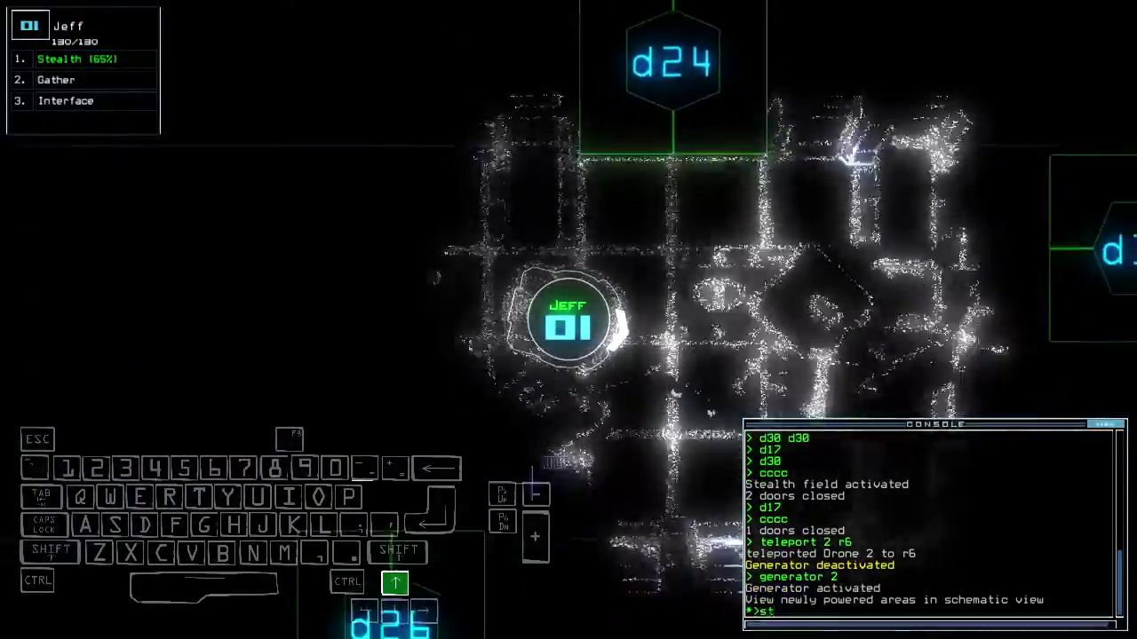
type("st")
key("Return")
key("Tab")
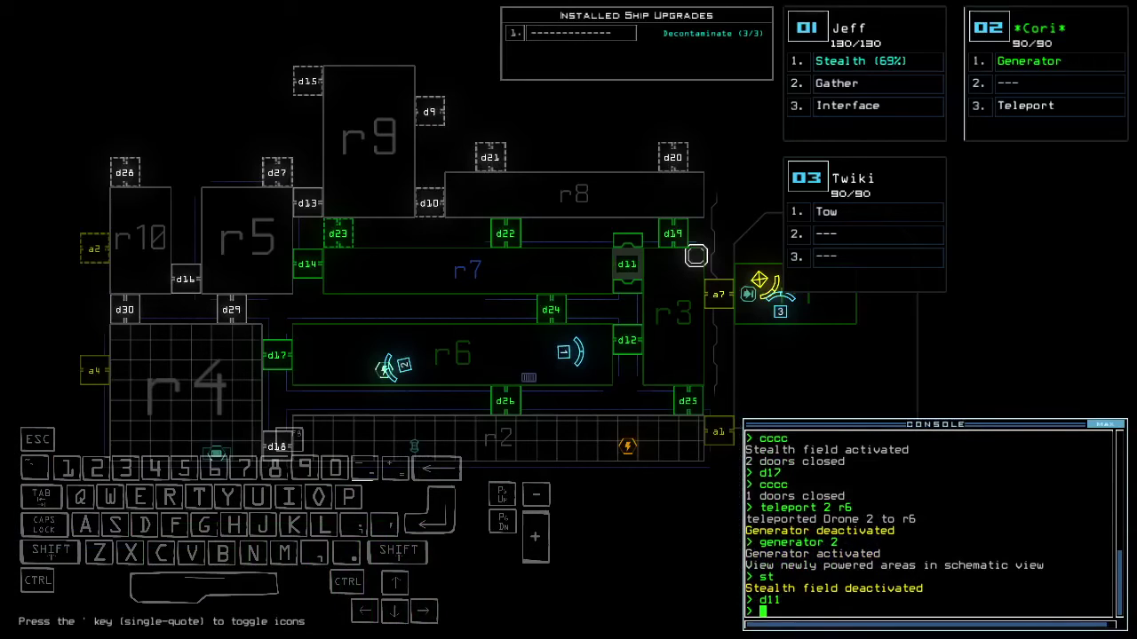
type("te")
key("Return")
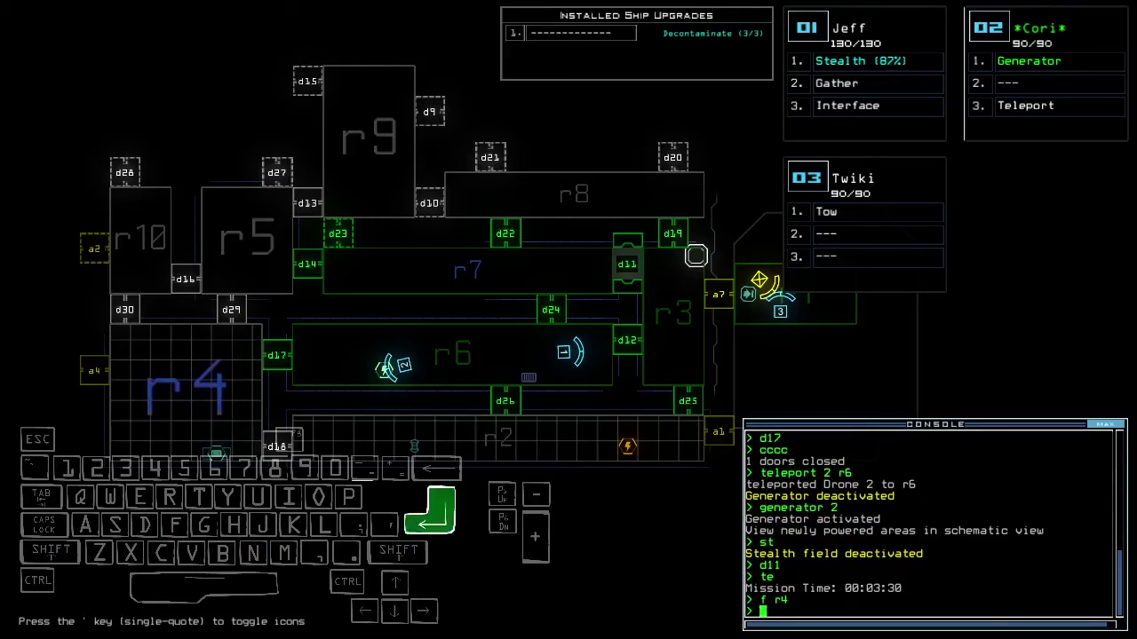
Send drone 1 to explore rooms r4 and r3.
key("Up")
key("Left")
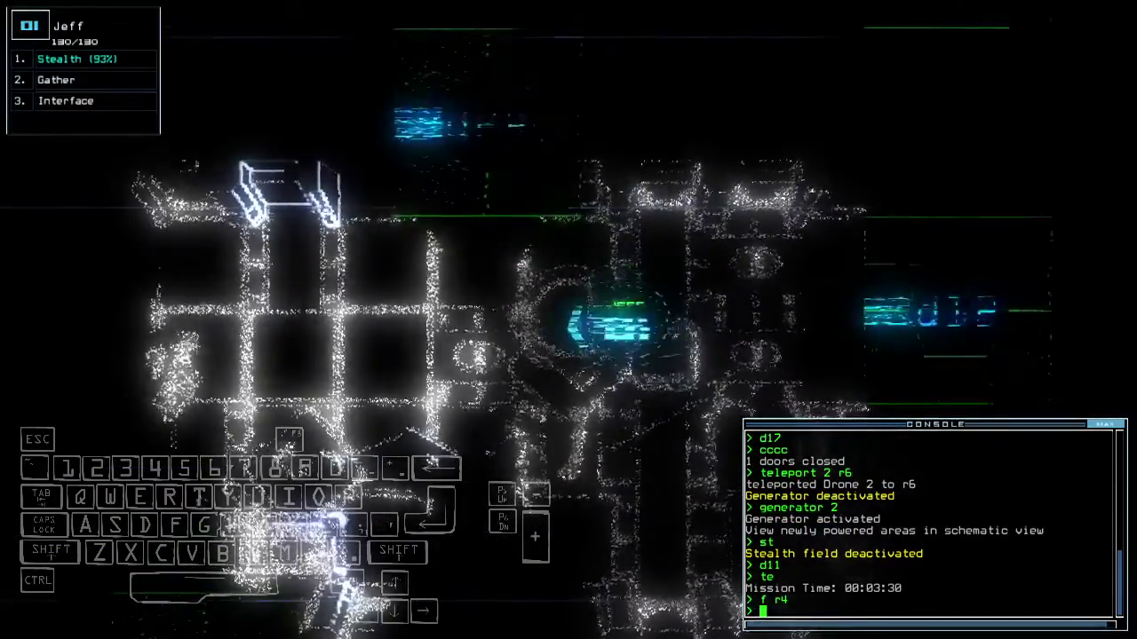
key("space")
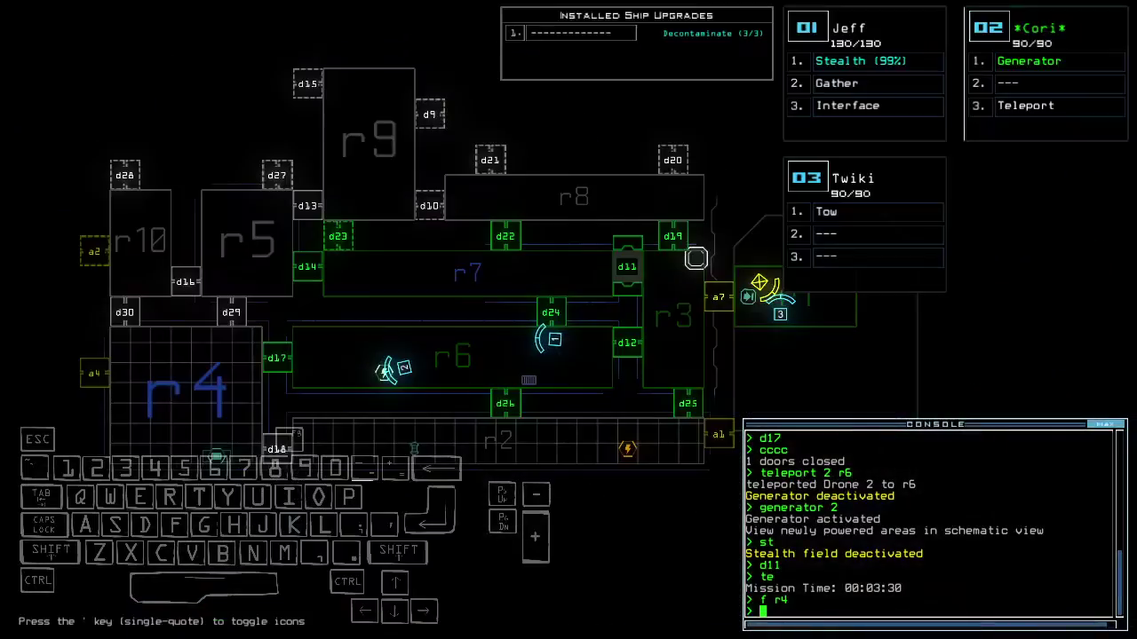
key("space")
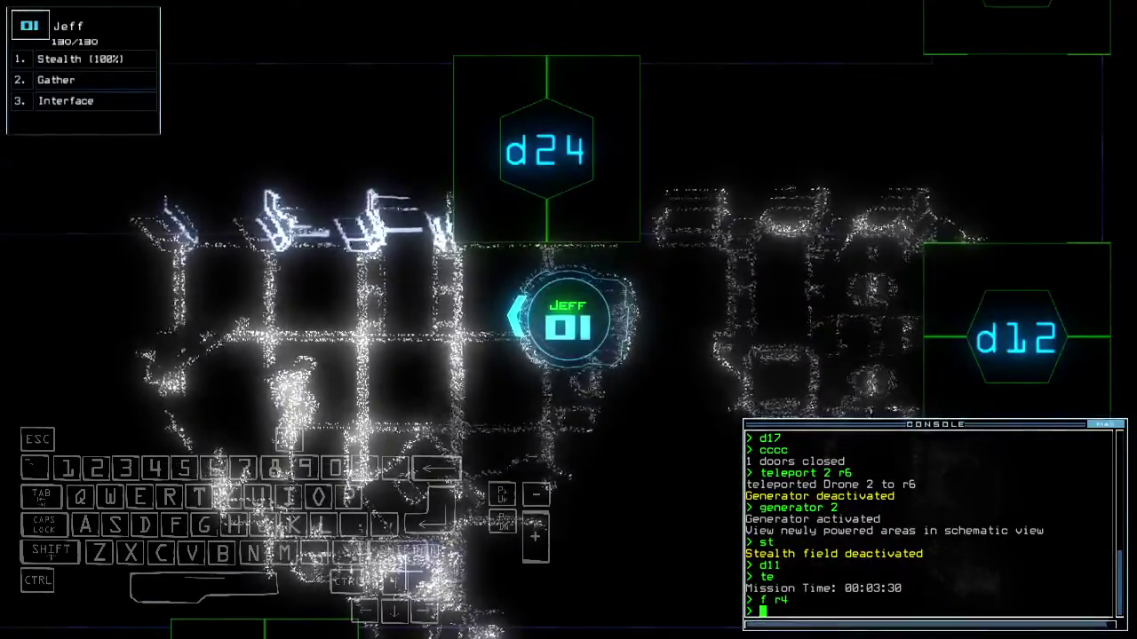
key("Up")
key("Left")
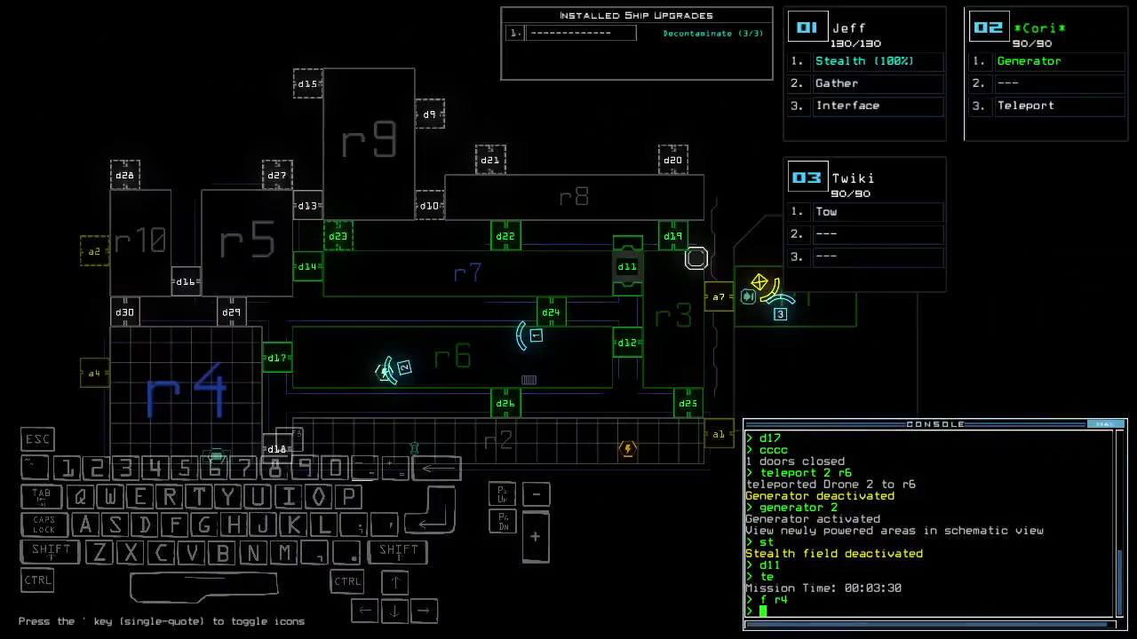
type("r3")
key("Return")
type("st;d24")
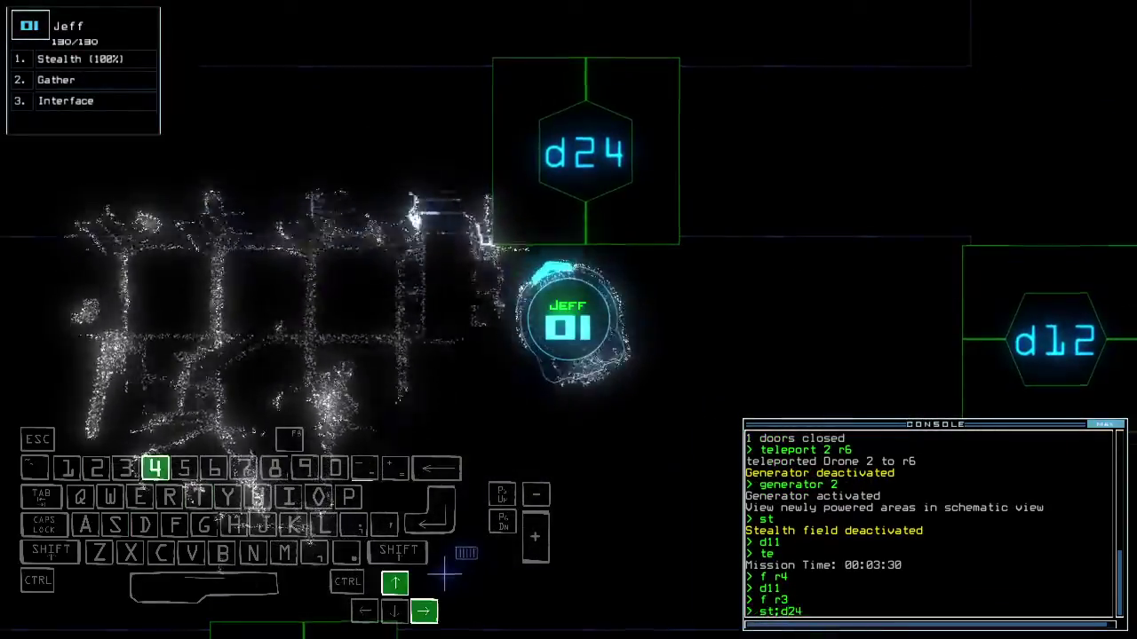
Re-stealth drone 1 and move it through doors d24 and d23.
key("Return")
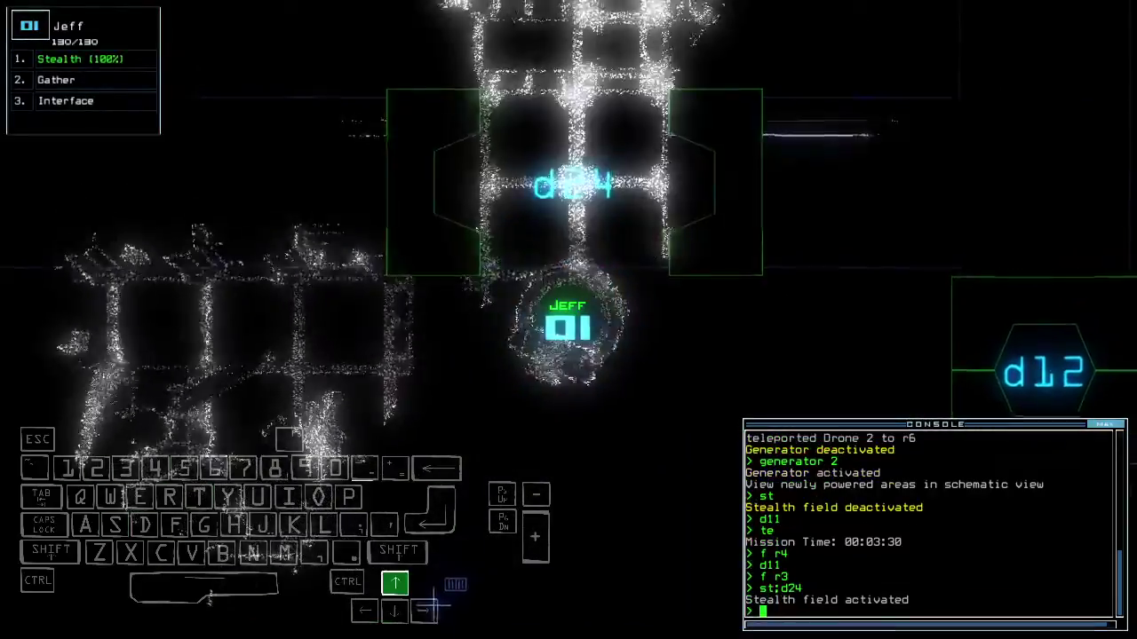
type("d24")
key("Left")
key("Return")
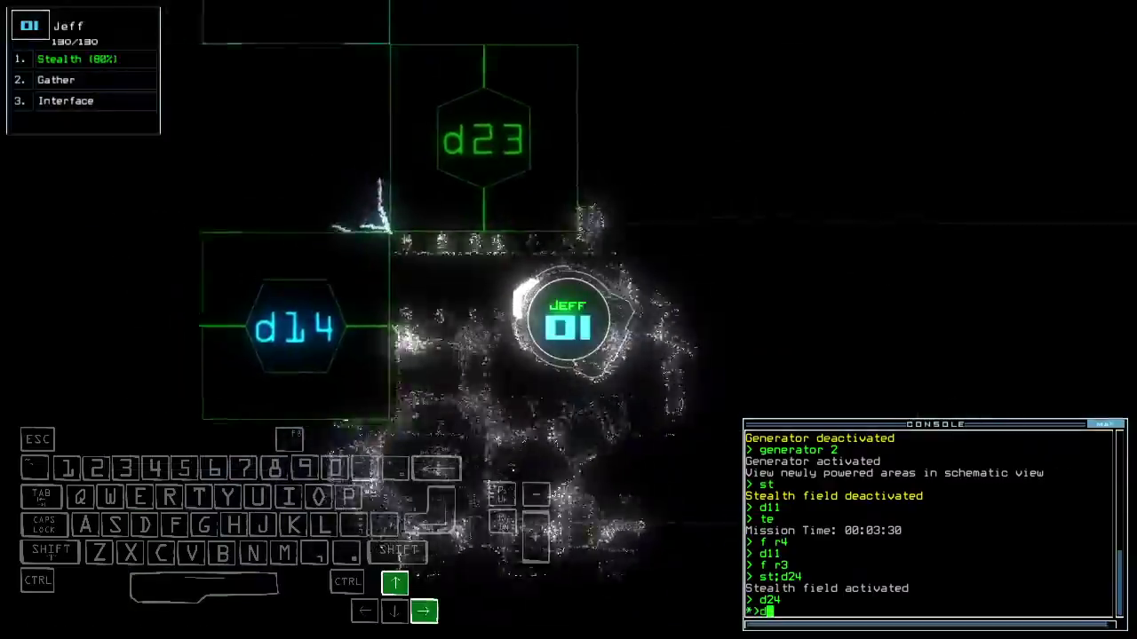
type("d23")
key("Return")
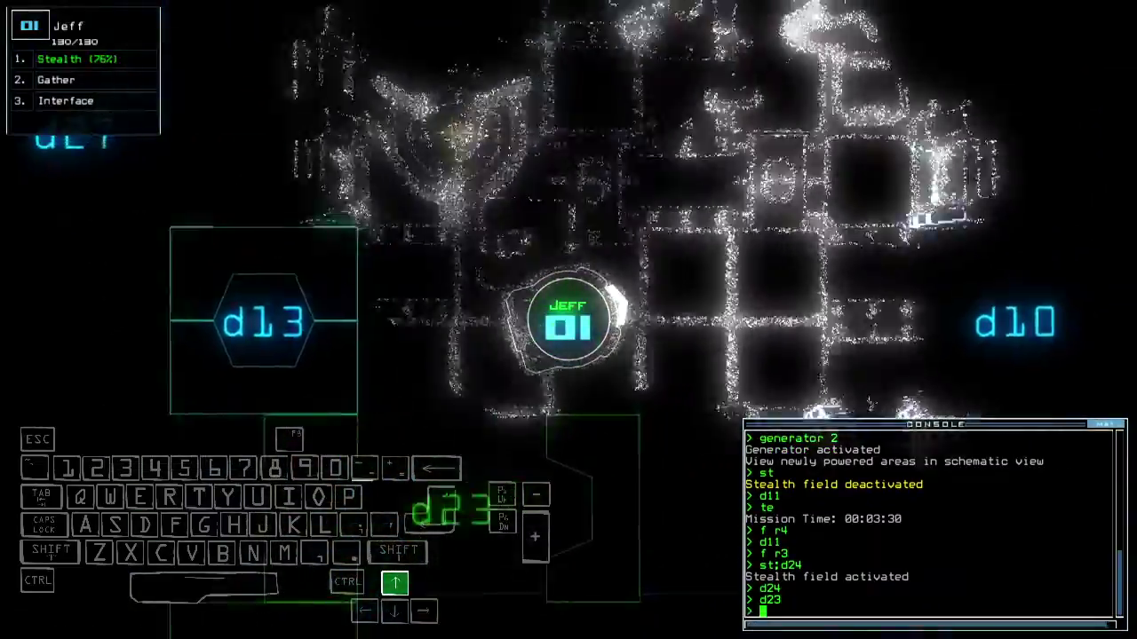
key("Left")
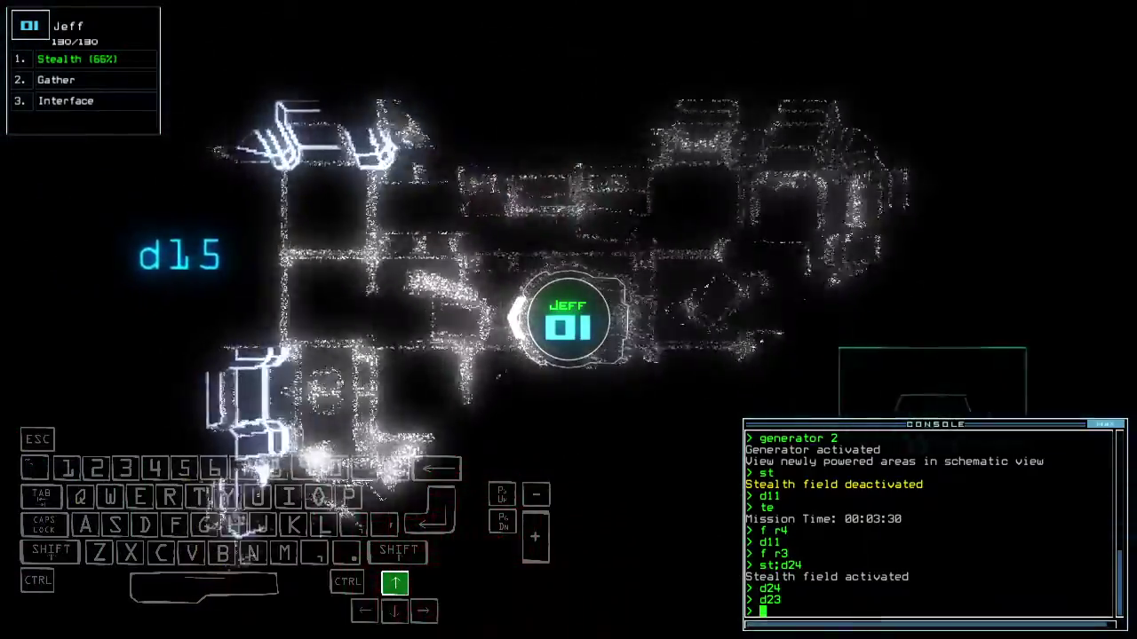
Steer drone 1 into r9 and back toward door d23.
key("Tab")
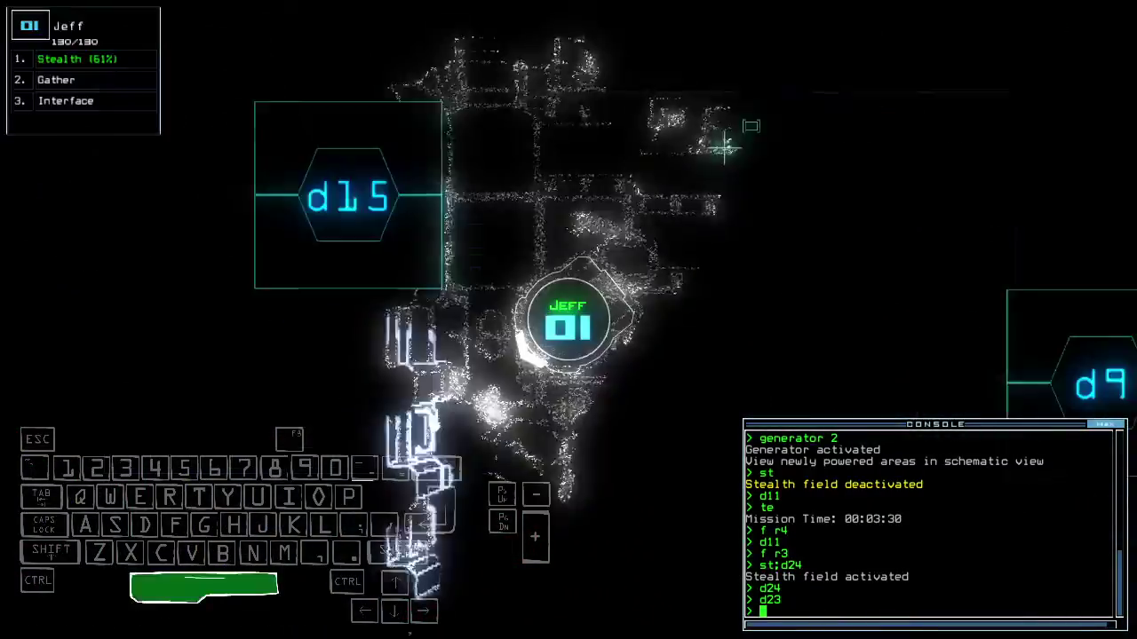
key("Down")
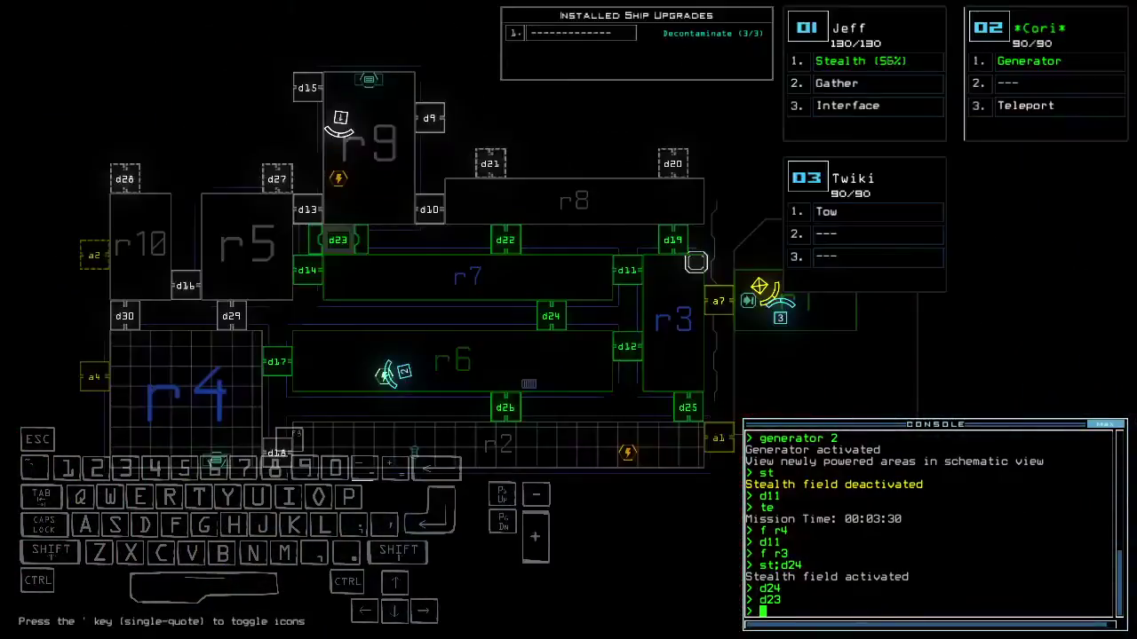
key("1")
key("Up")
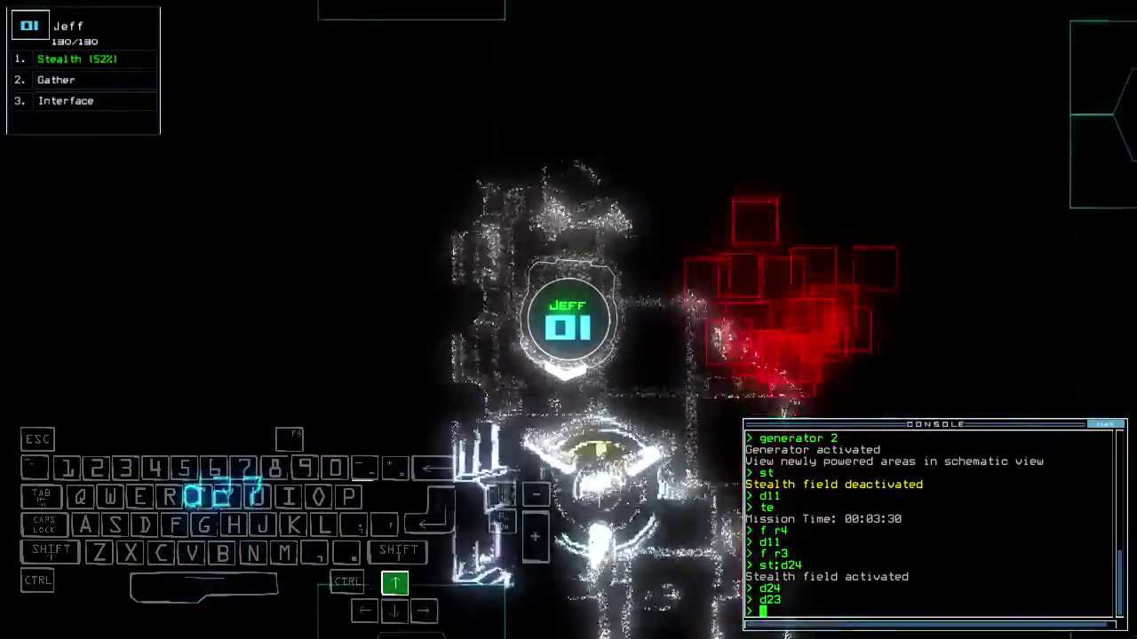
key("Down")
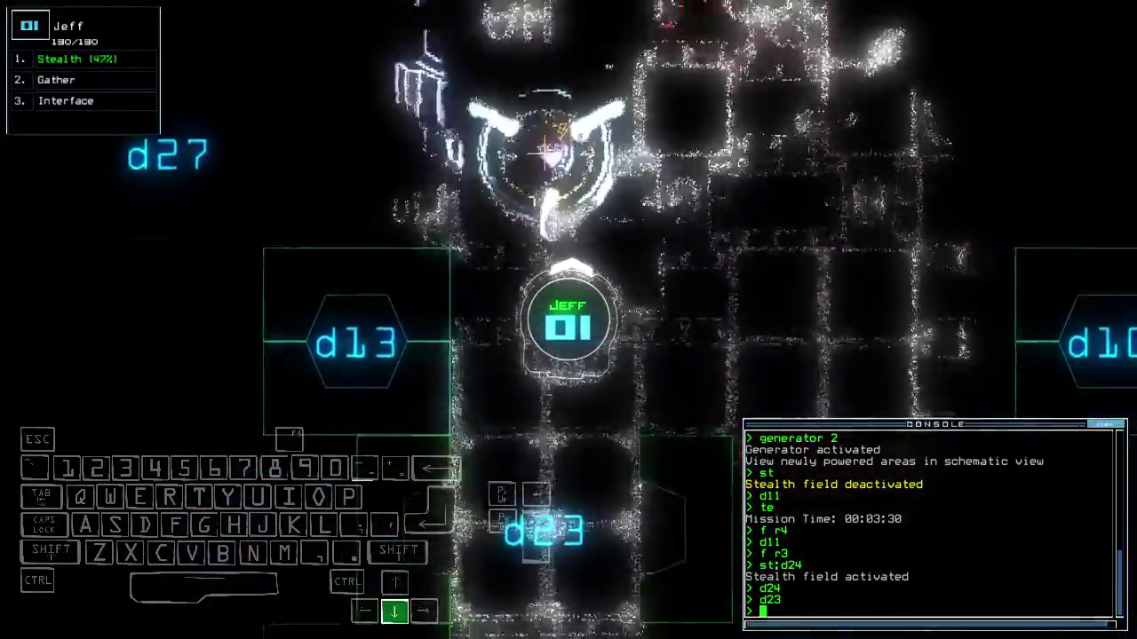
key("Left")
type("st")
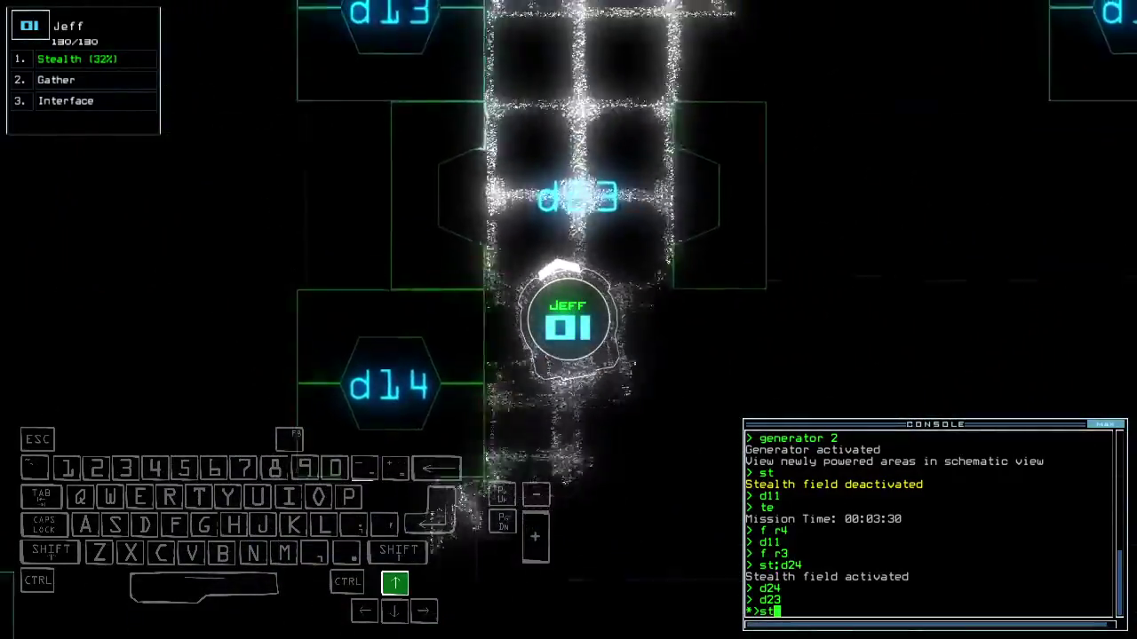
type("cc")
Drop stealth, close nearby doors, and power rooms r11 and r12 with the generator.
key("Return")
key("Right")
type("cccc")
key("Return")
type("st")
key("Return")
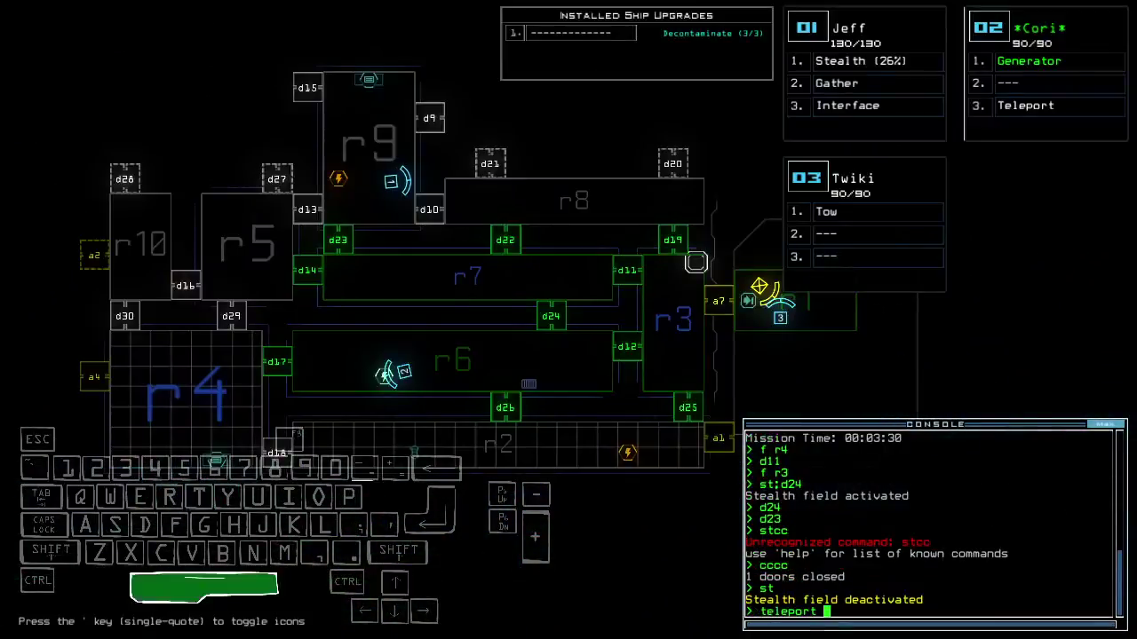
key("Return")
type("generator")
key("Return")
key("Up")
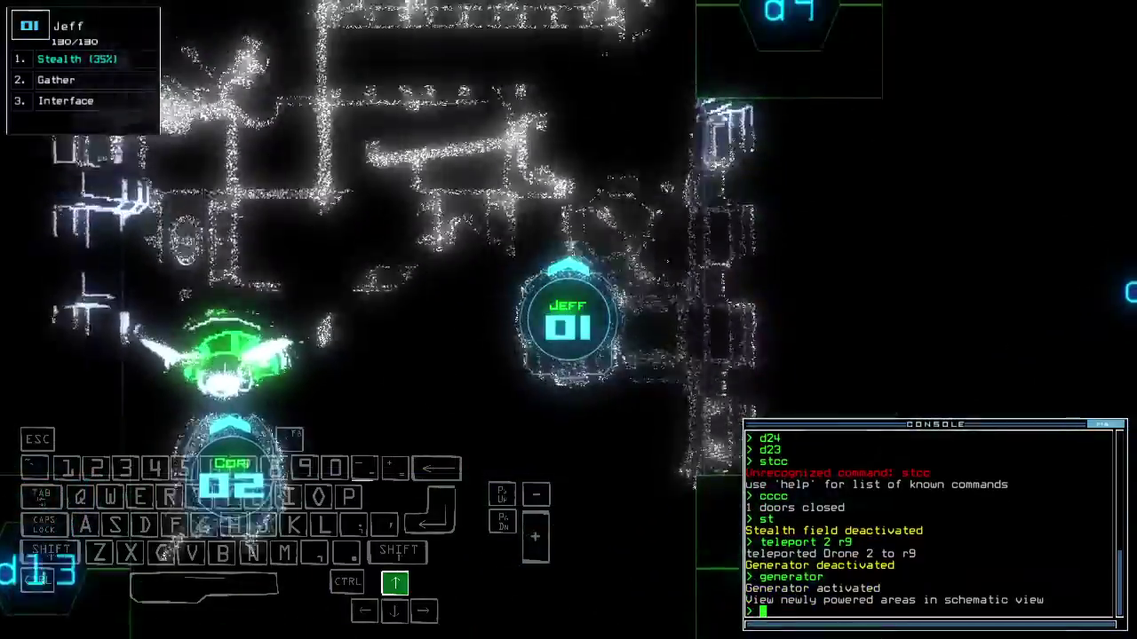
type("d15 d15")
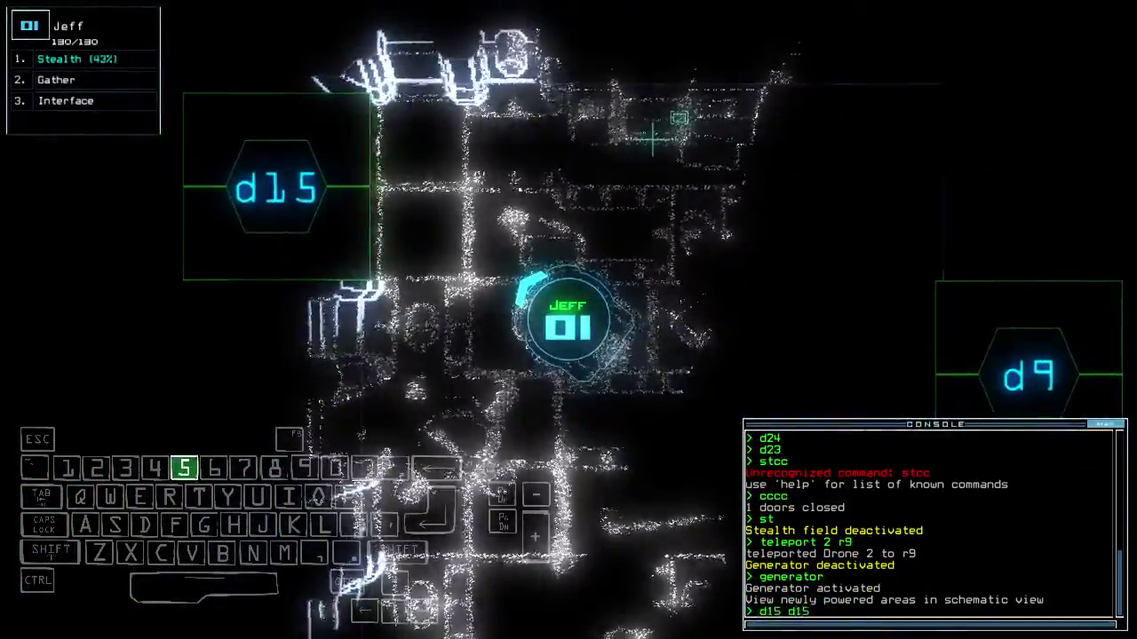
Toggle door d15 and scan the nearby rooms.
key("Return")
type("rv")
key("Return")
type("survey")
key("Return")
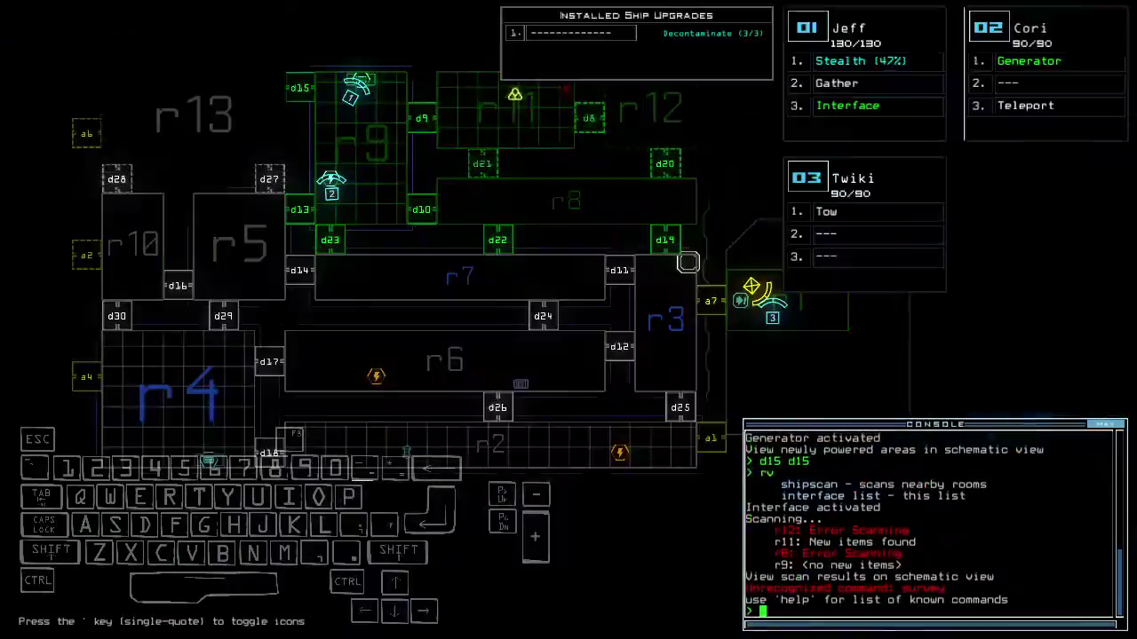
key("Up")
type("st;d9")
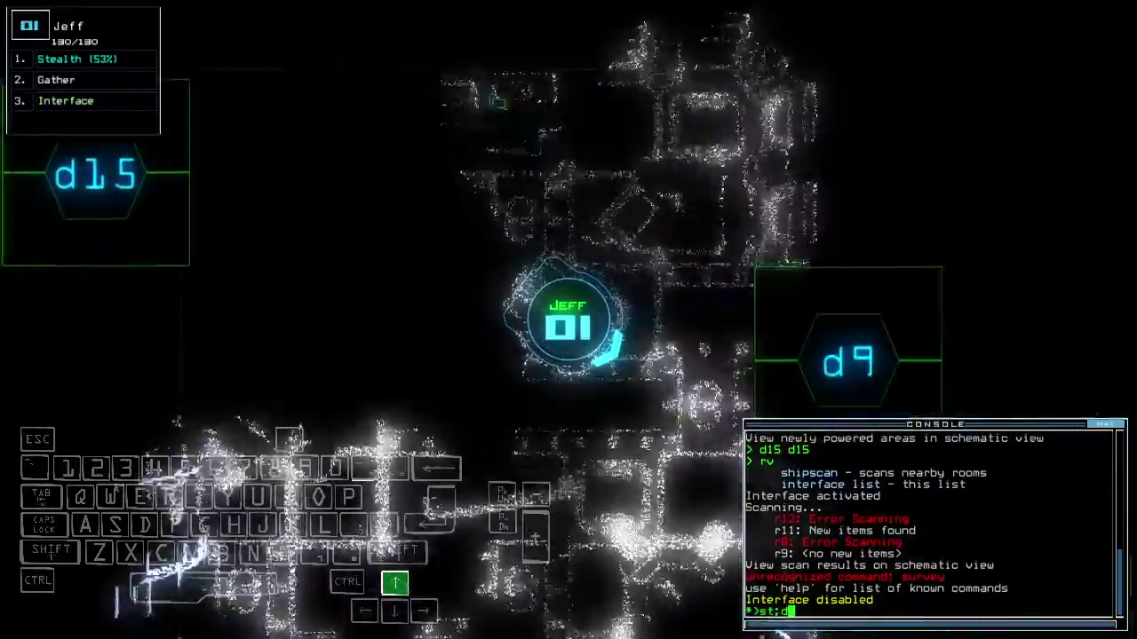
Stealth Jeff, open door d9, close surrounding doors, and gather the scrap.
key("Return")
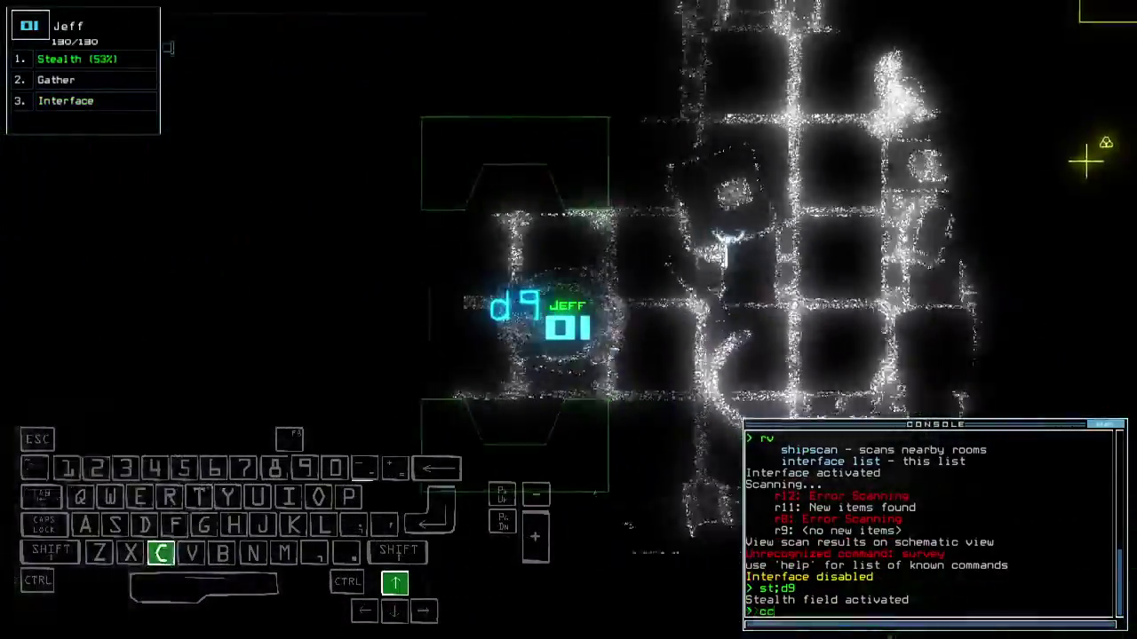
type("cccc")
key("Return")
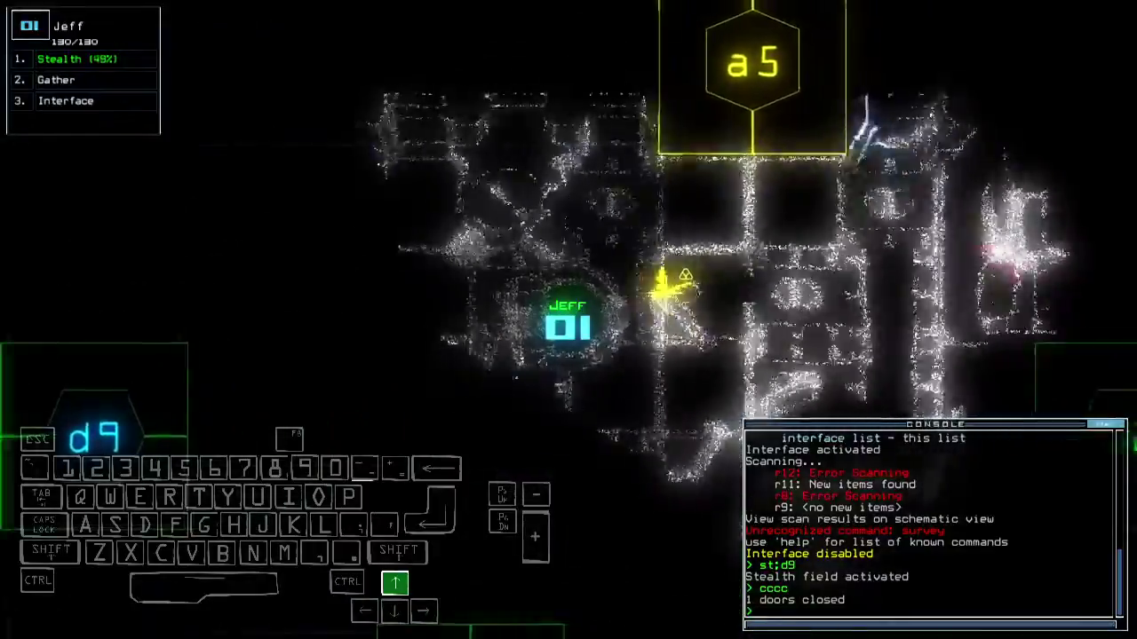
type("g")
key("Return")
key("Up")
type("d8")
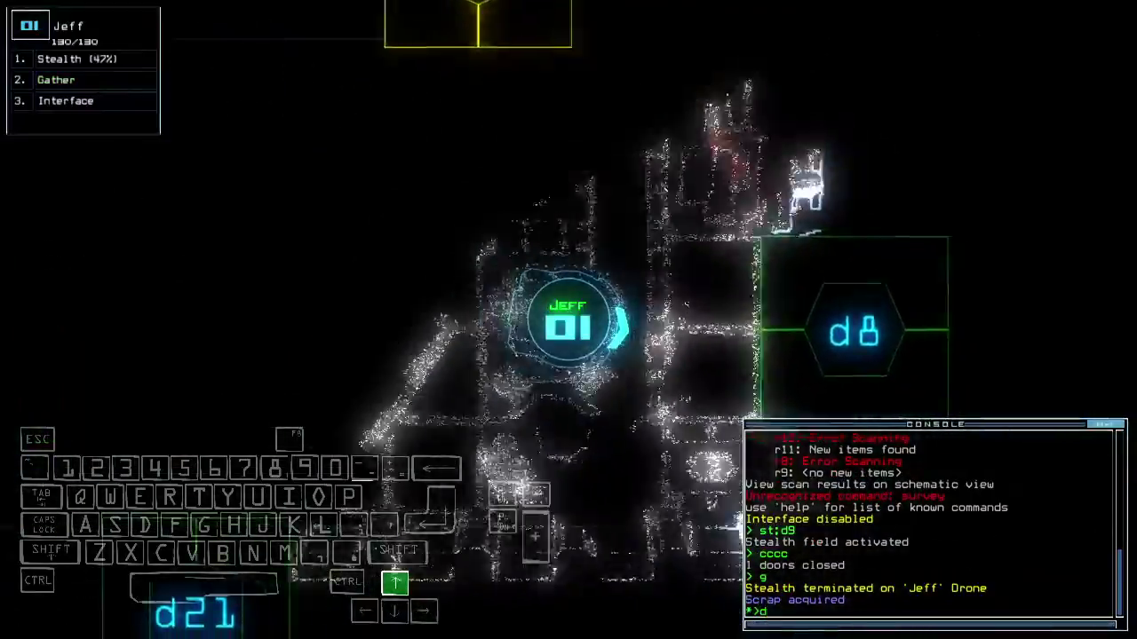
Open door d8, gather more scrap, open d20, and rescan the rooms.
key("Return")
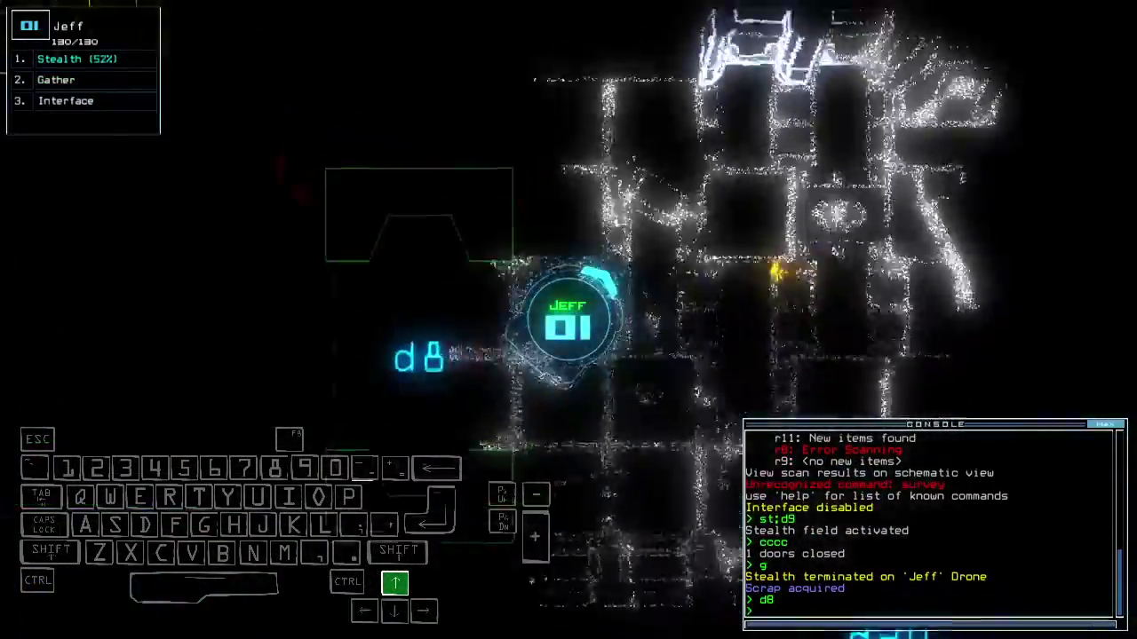
key("Right")
type("g")
key("Return")
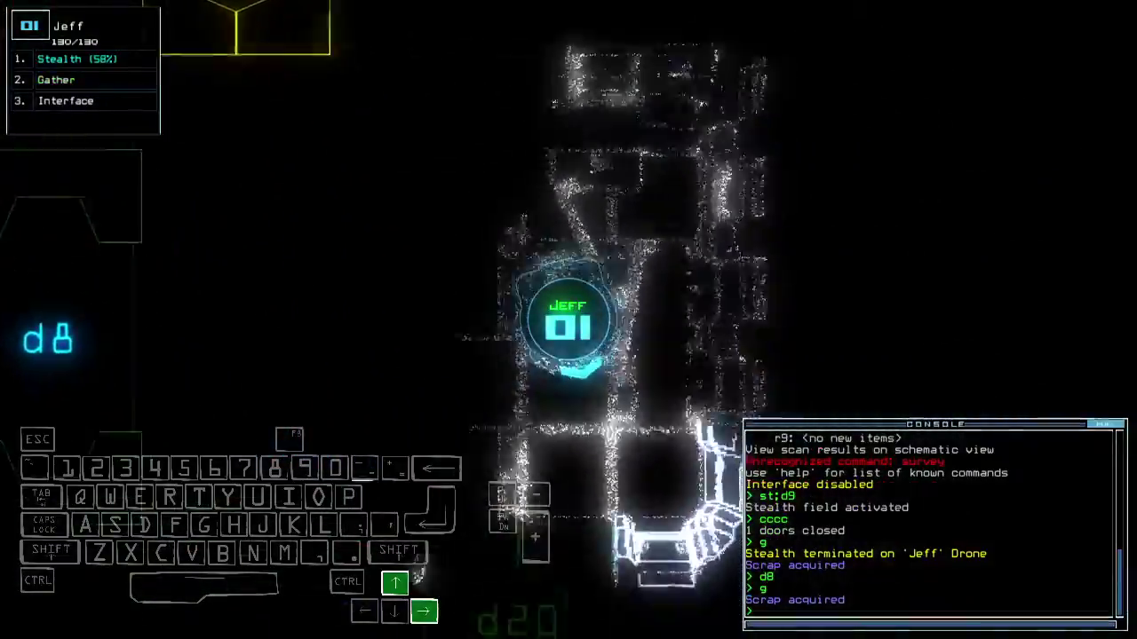
key("Left")
type("d20 > te")
key("Return")
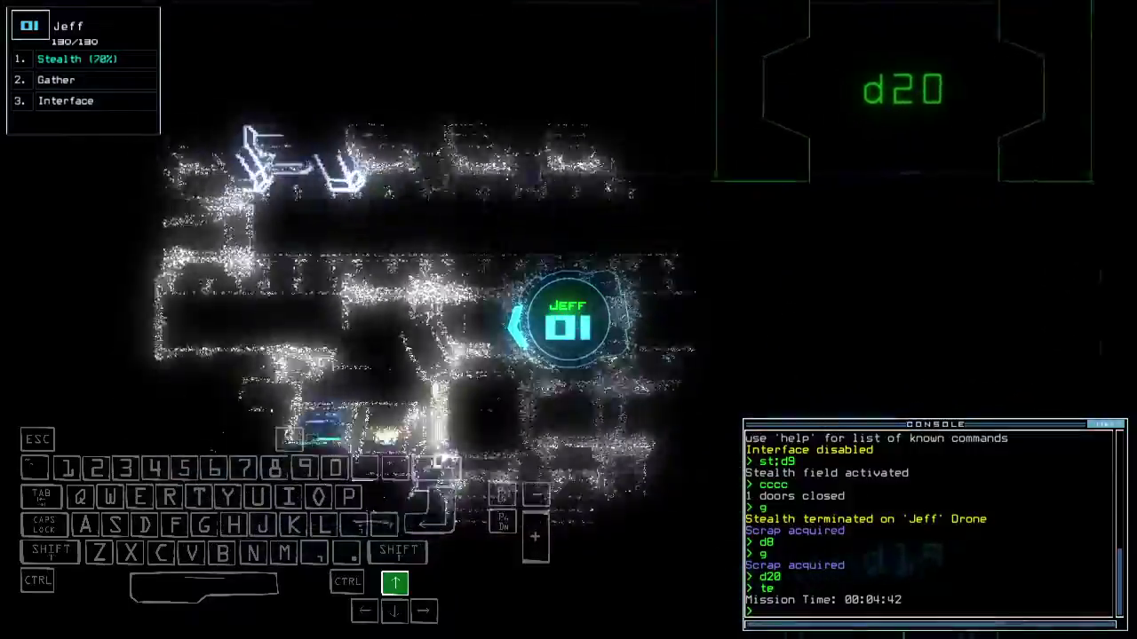
type("rv")
key("Return")
Close the doors around Jeff while checking the ship schematic.
key("Tab")
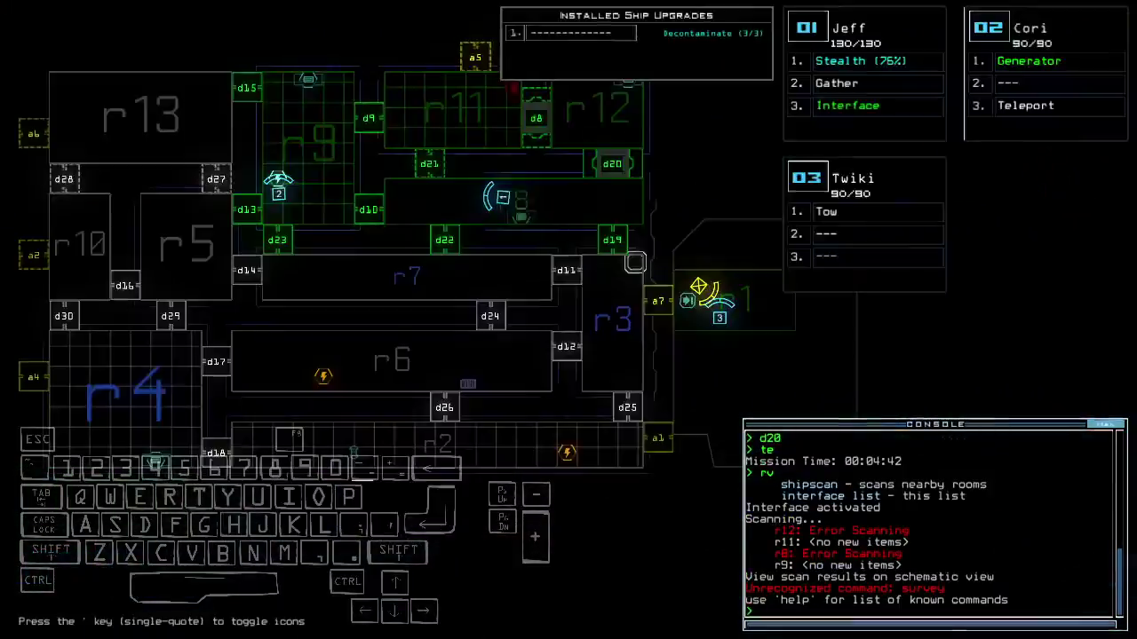
key("Tab")
key("Right")
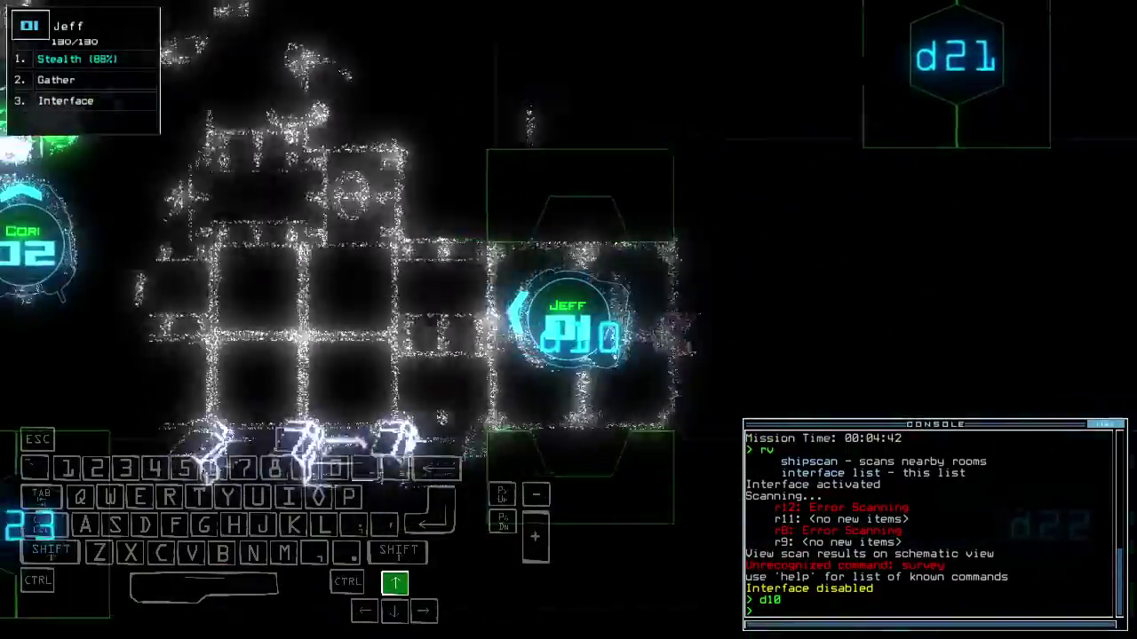
type("cccc")
key("Return")
key("Tab")
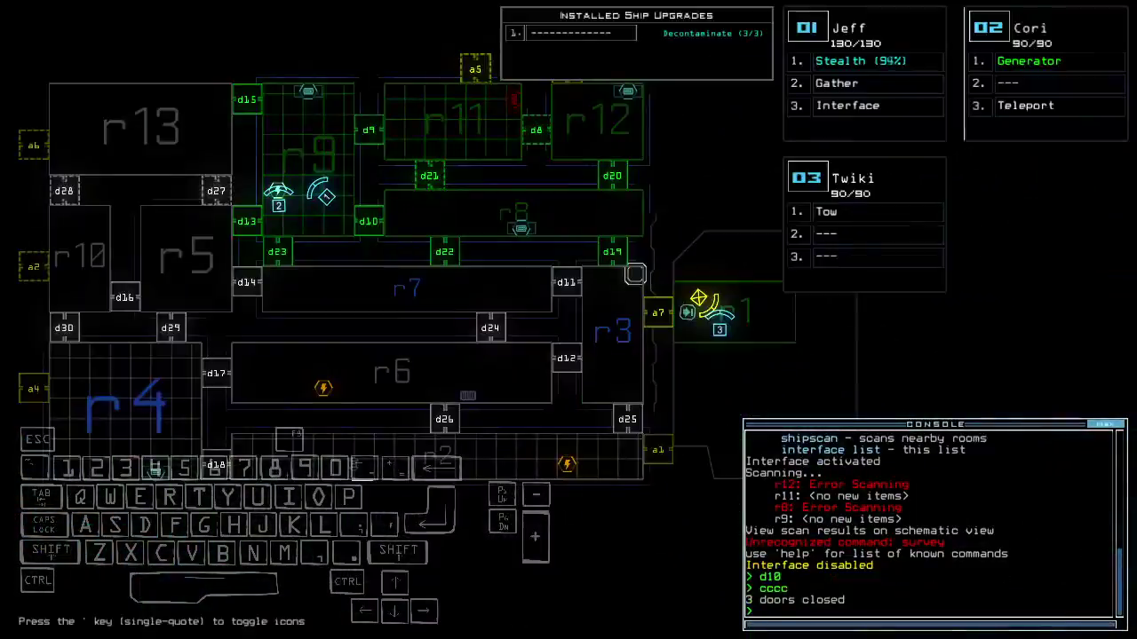
key("Tab")
key("Up")
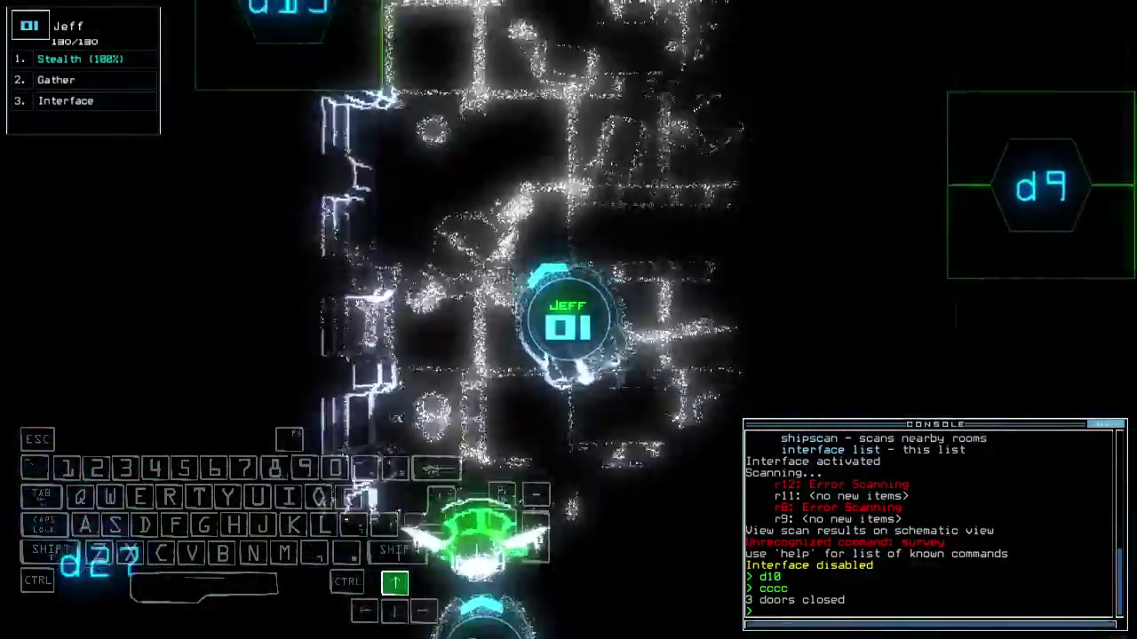
Redock the boarding ship at airlock a2.
key("Tab")
type("dd a2")
key("Return")
key("Tab")
key("Up")
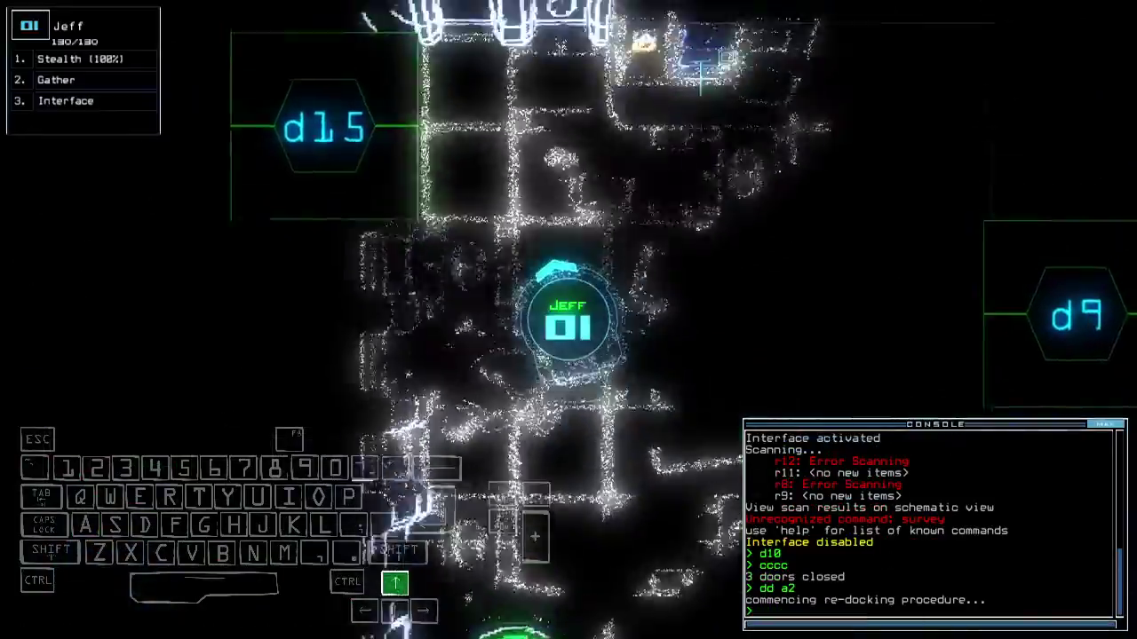
type("d15")
Toggle door d15 with Jeff under stealth.
key("Return")
type("st")
key("Return")
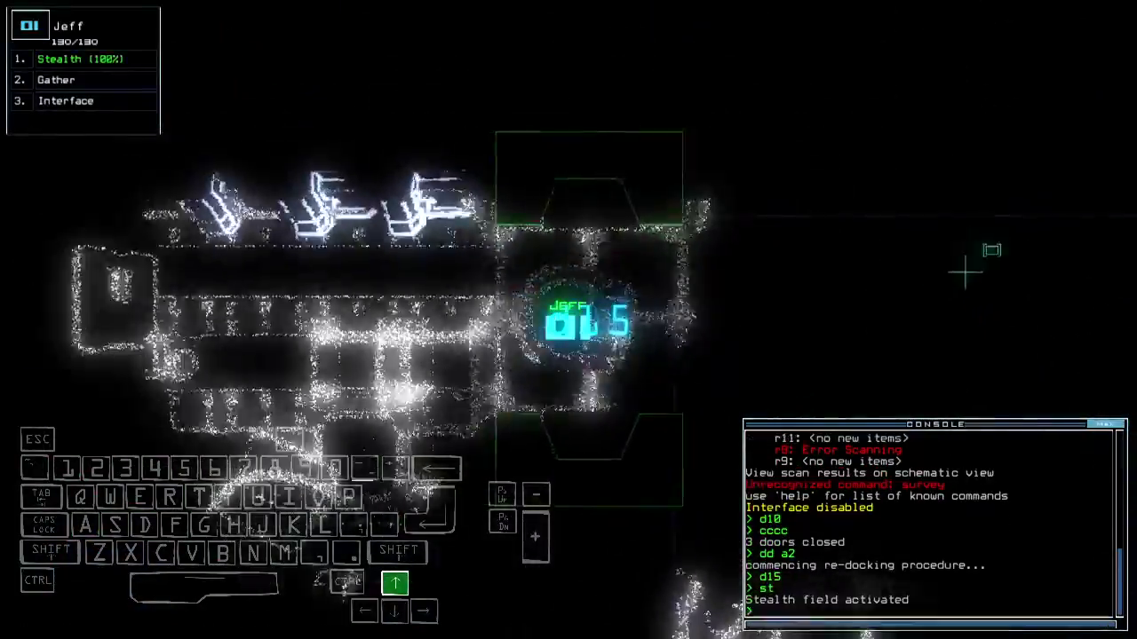
type("cccc")
key("Return")
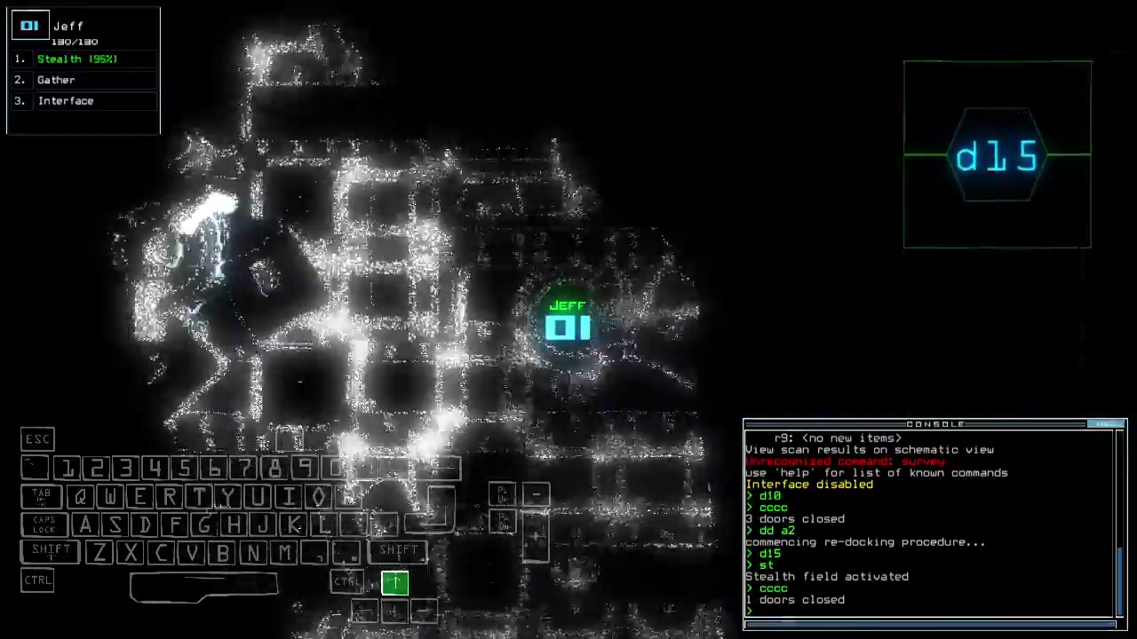
key("Right")
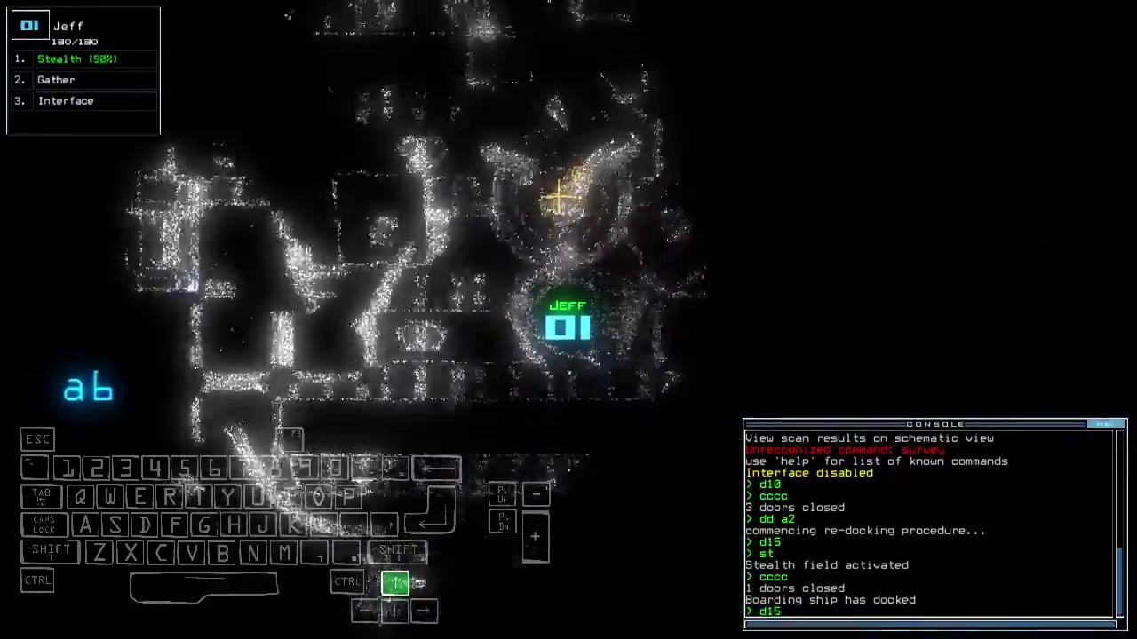
type("d15")
key("Return")
type("navigate 2")
Route drone Cori to room r13 and turn off stealth.
key("Return")
key("Left")
type("st")
key("Return")
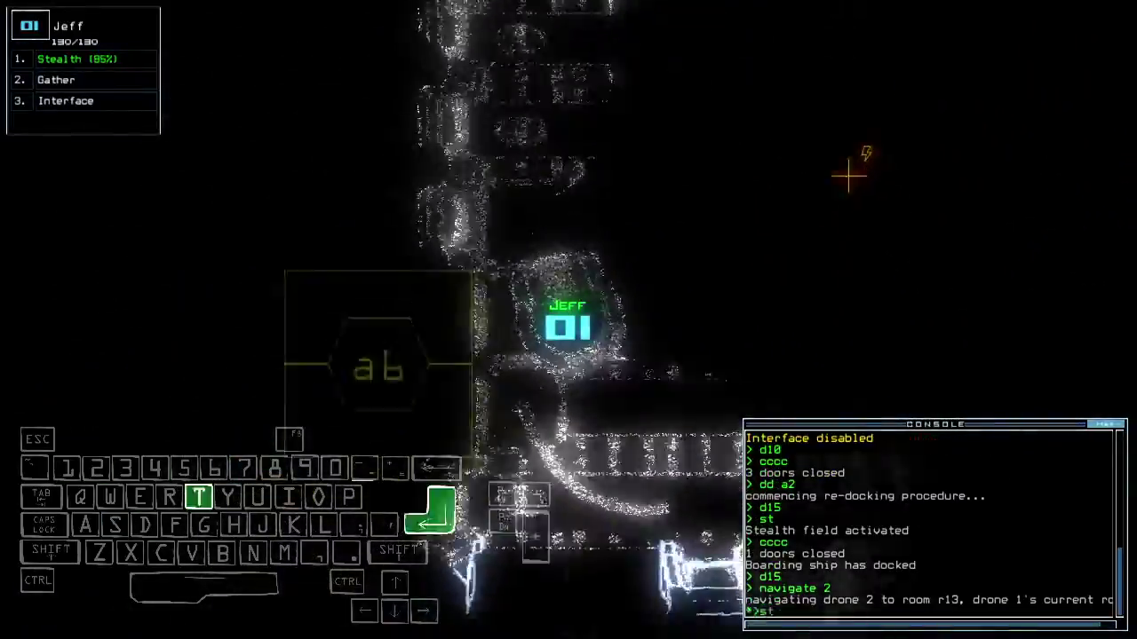
key("Left")
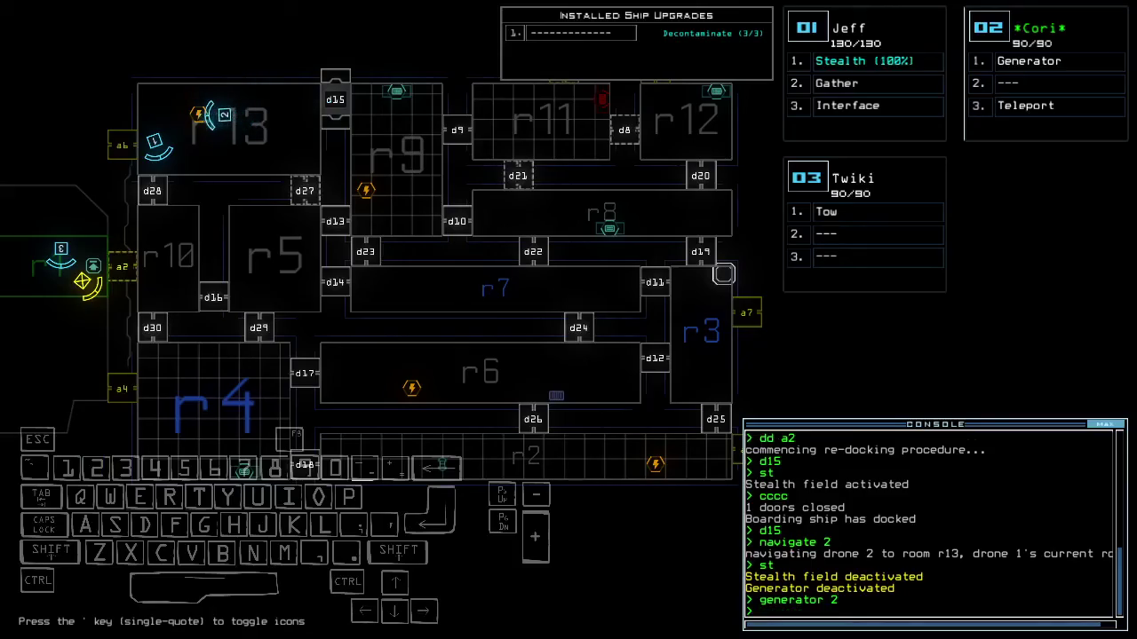
Power drone 2's generator, open door d28, and gather the scrap.
key("Return")
type("d28")
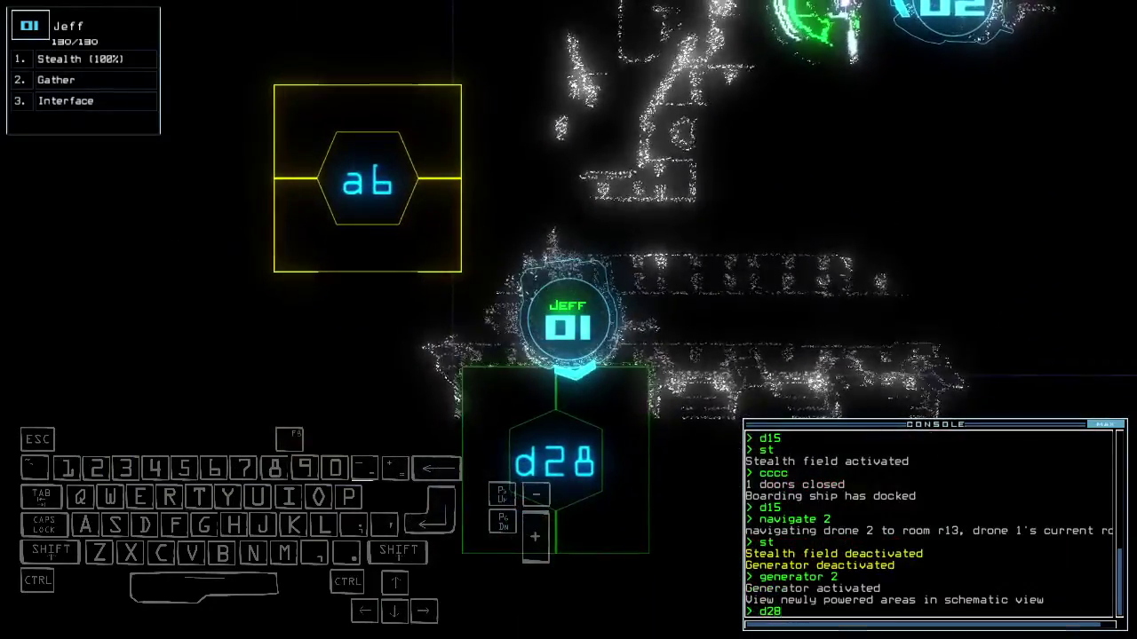
key("Return")
key("Up")
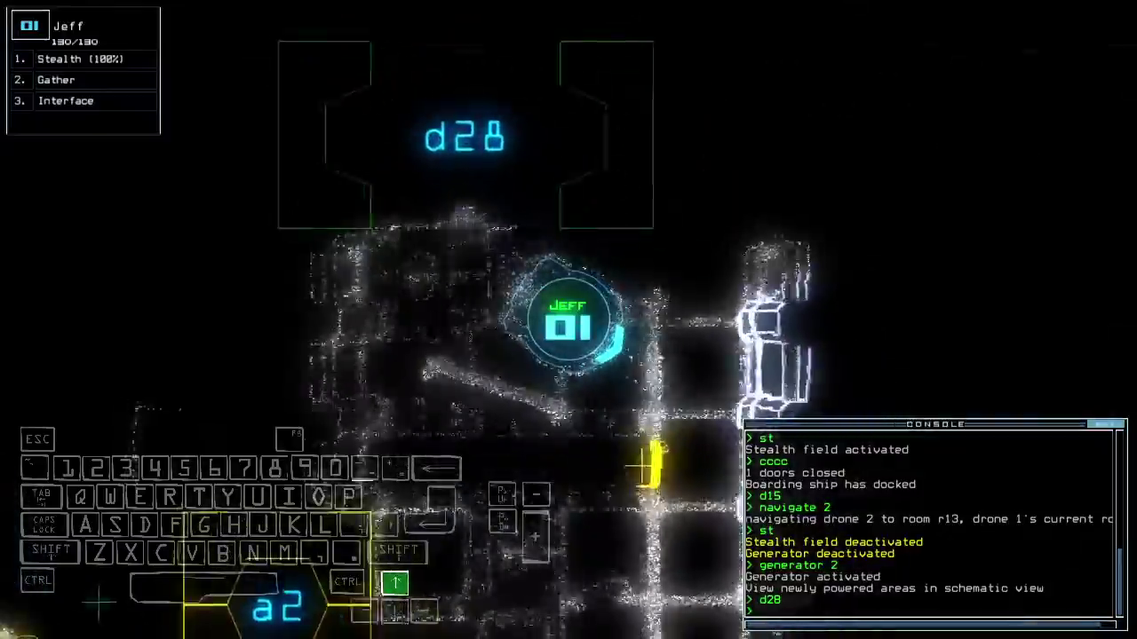
type("g")
key("Return")
type("ar")
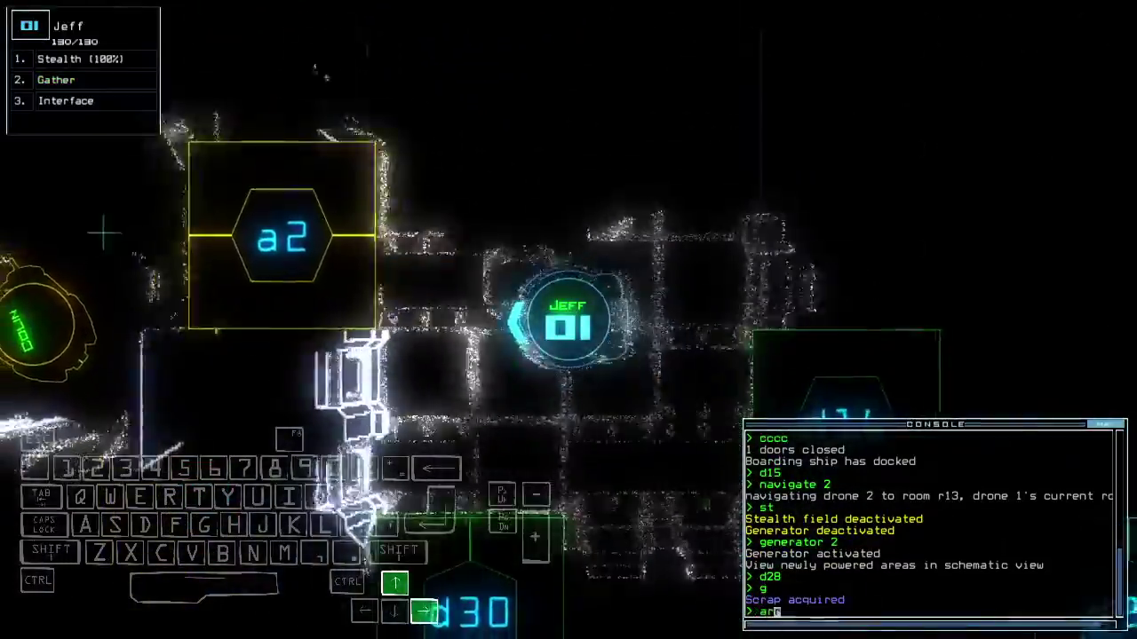
type("r")
Open r1's doors, teleport drone 2 back to r1, then close them.
key("Return")
key("Left")
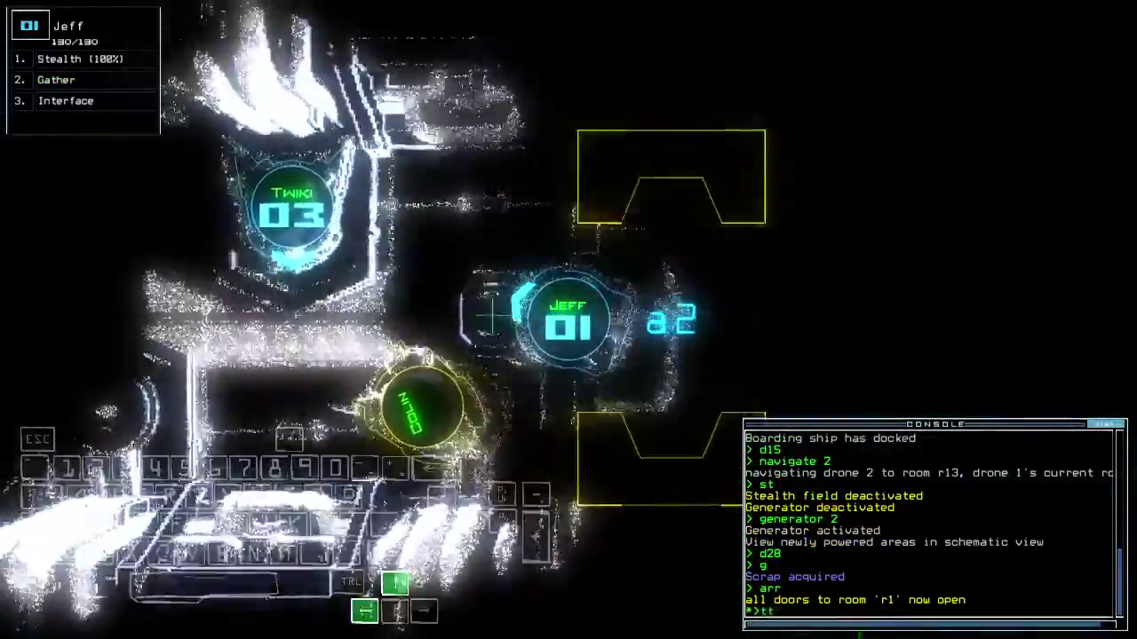
key("Return")
type("ra")
key("Return")
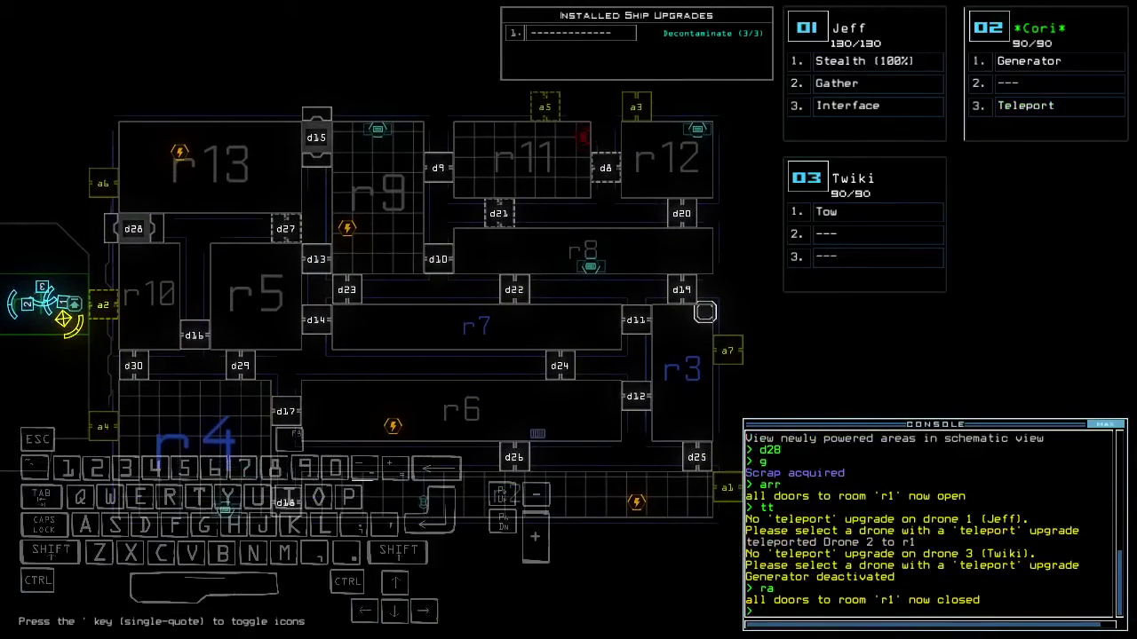
key("Left")
key("Down")
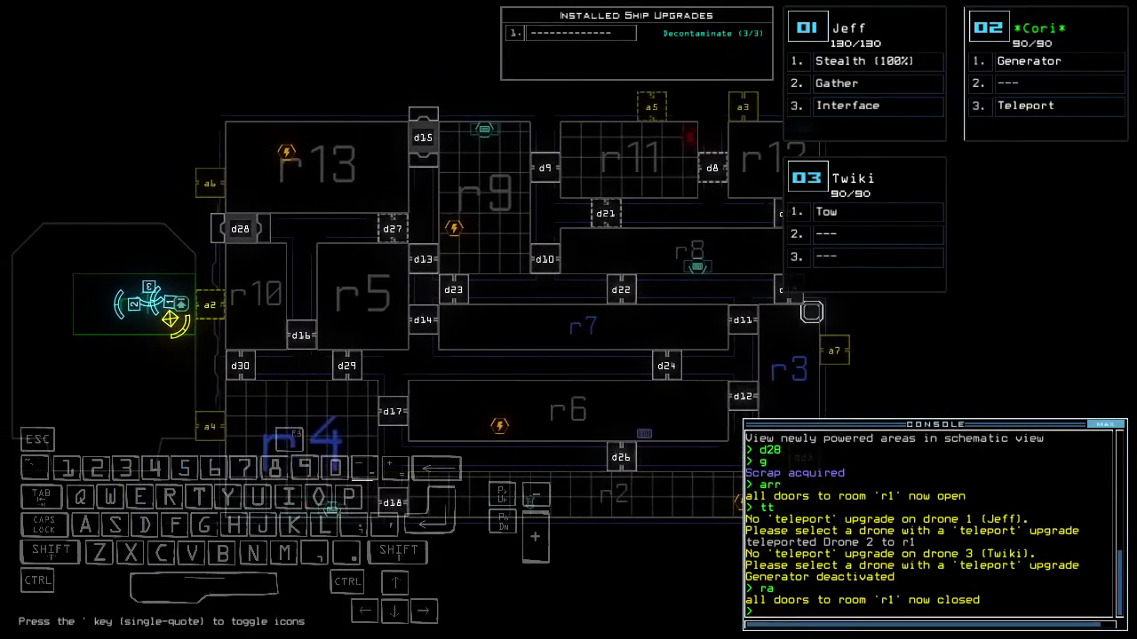
key("Right")
key("Up")
key("Down")
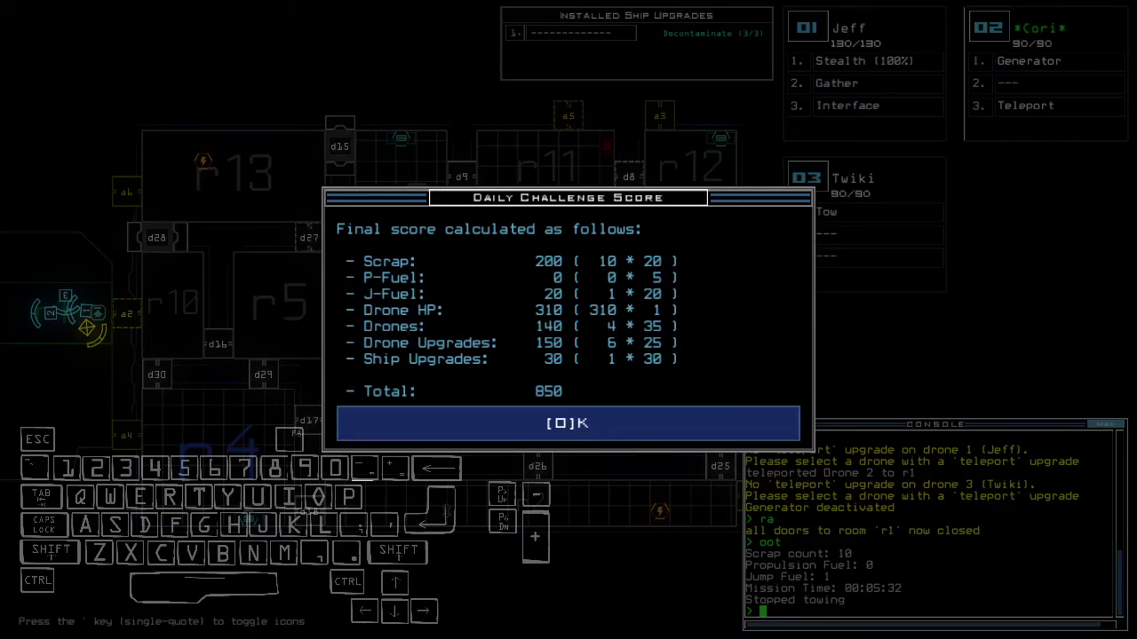
Accept the 850-point score to view the 02/14/2022 Daily Leaderboard.
key("o")
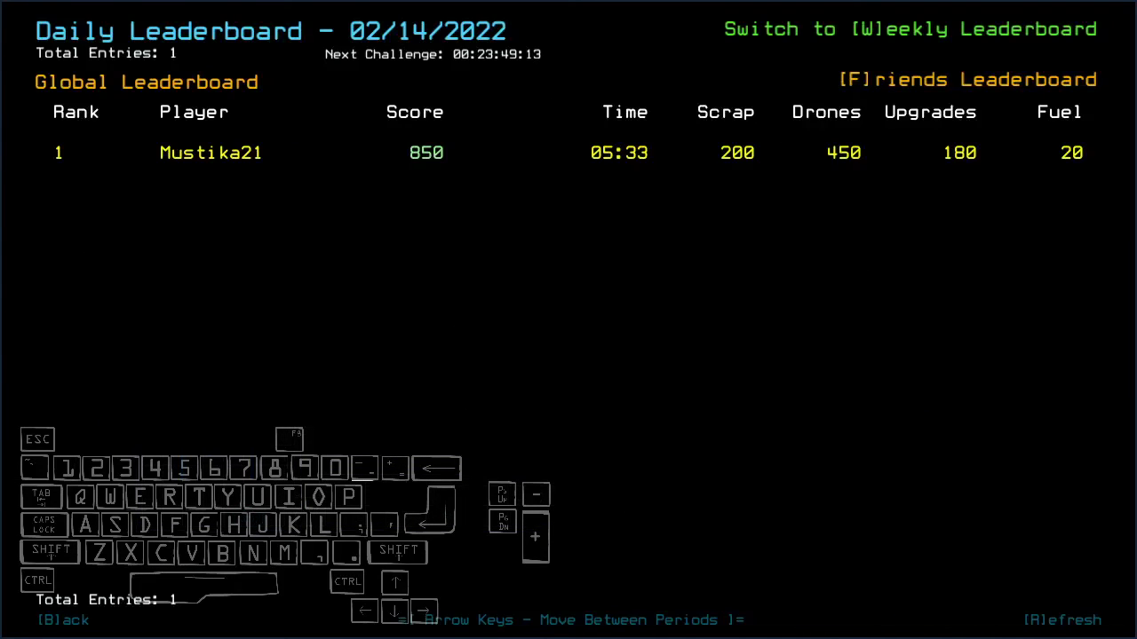